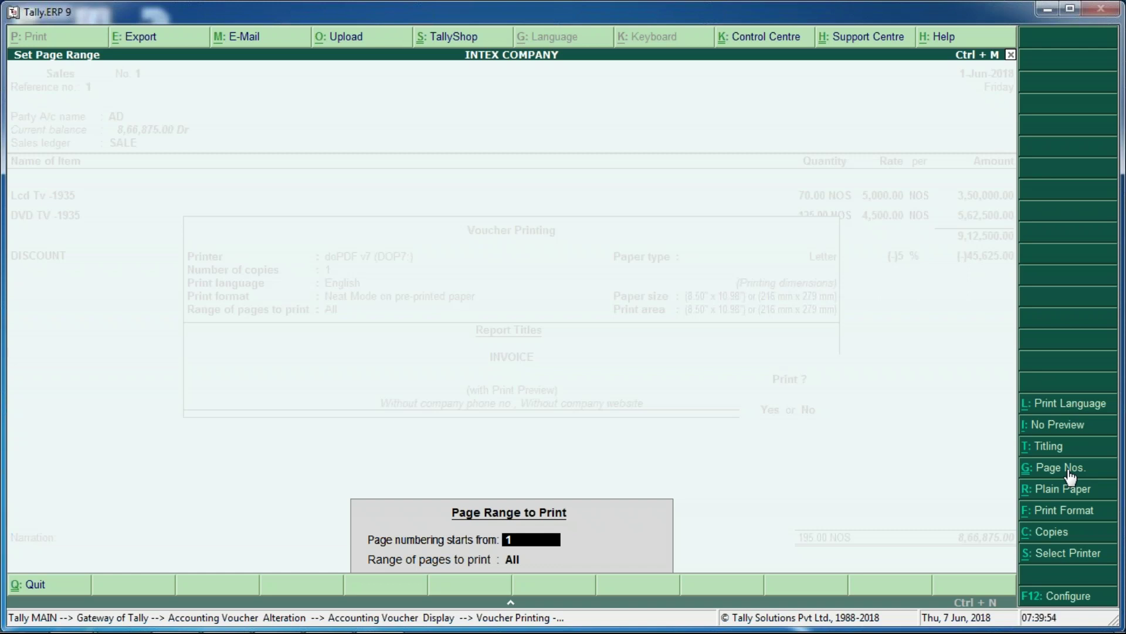
Step: Set the voucher's page numbering to start from 5 and its range of pages to ONE, and leave the print settings
type("5")
key("Return")
key("BackSpace")
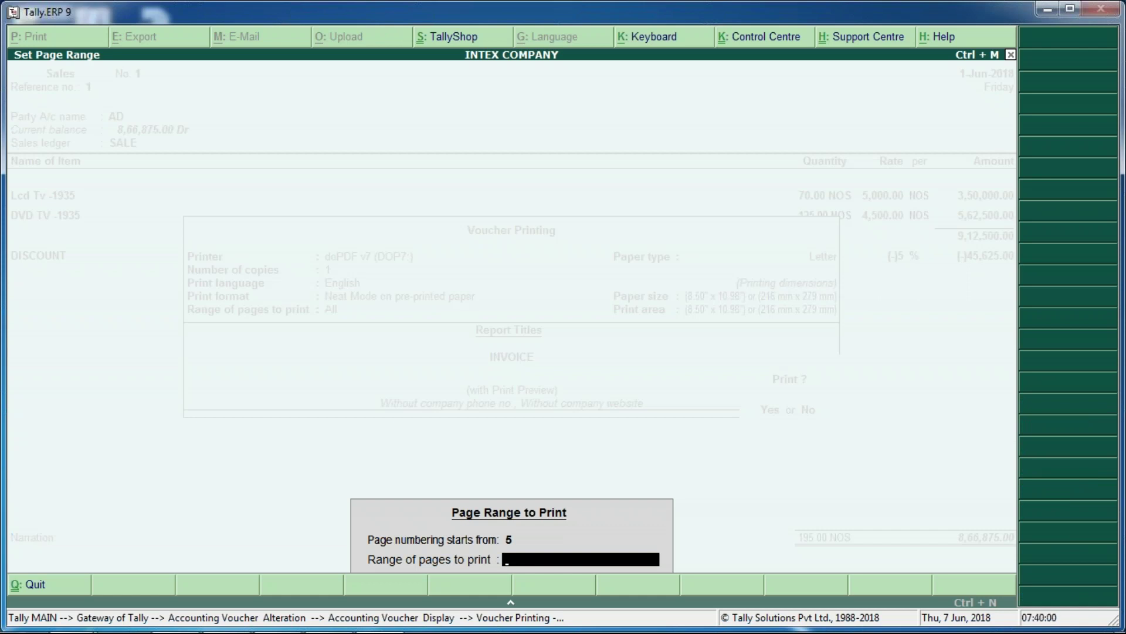
type("ONE")
key("Return")
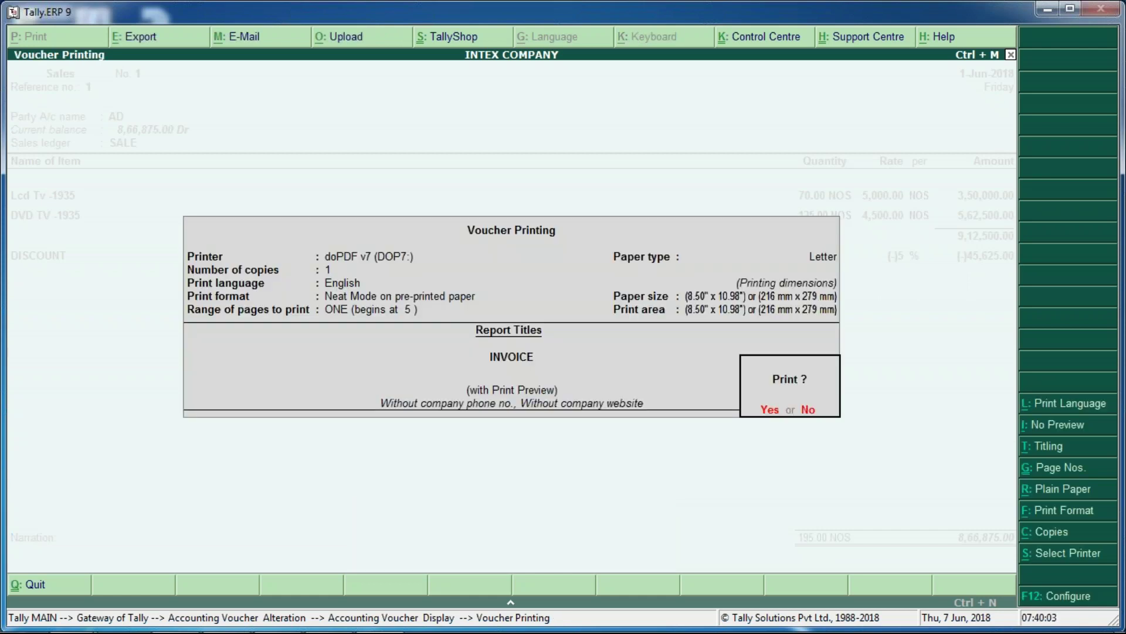
key("Escape")
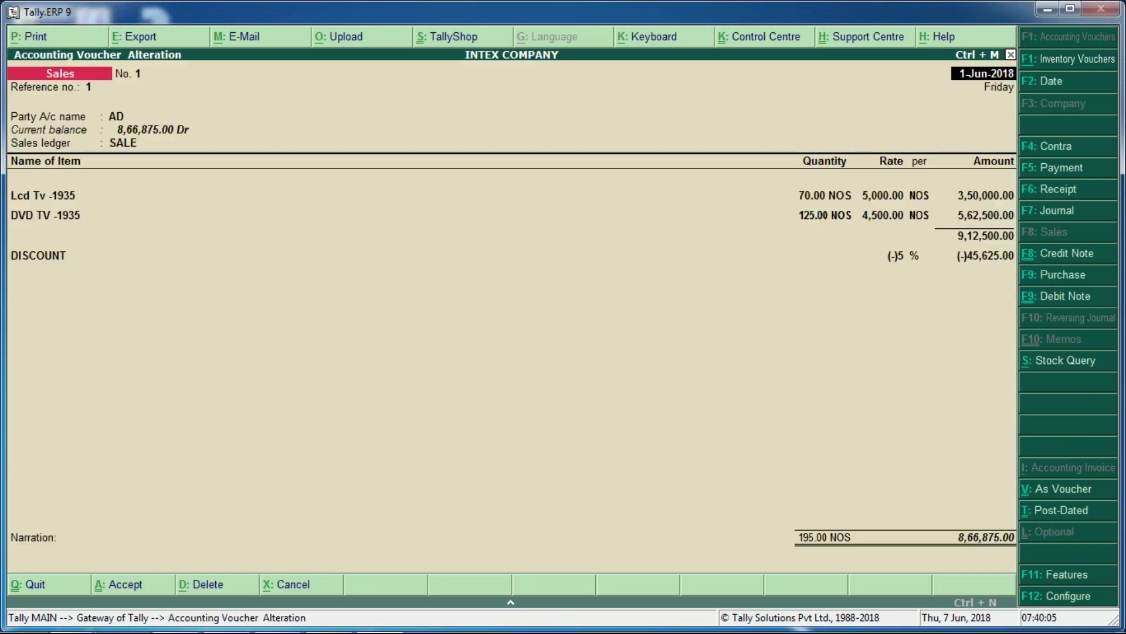
Step: Set the sales voucher to print on plain paper, examine the zoomed invoice preview and close it
key("alt+p")
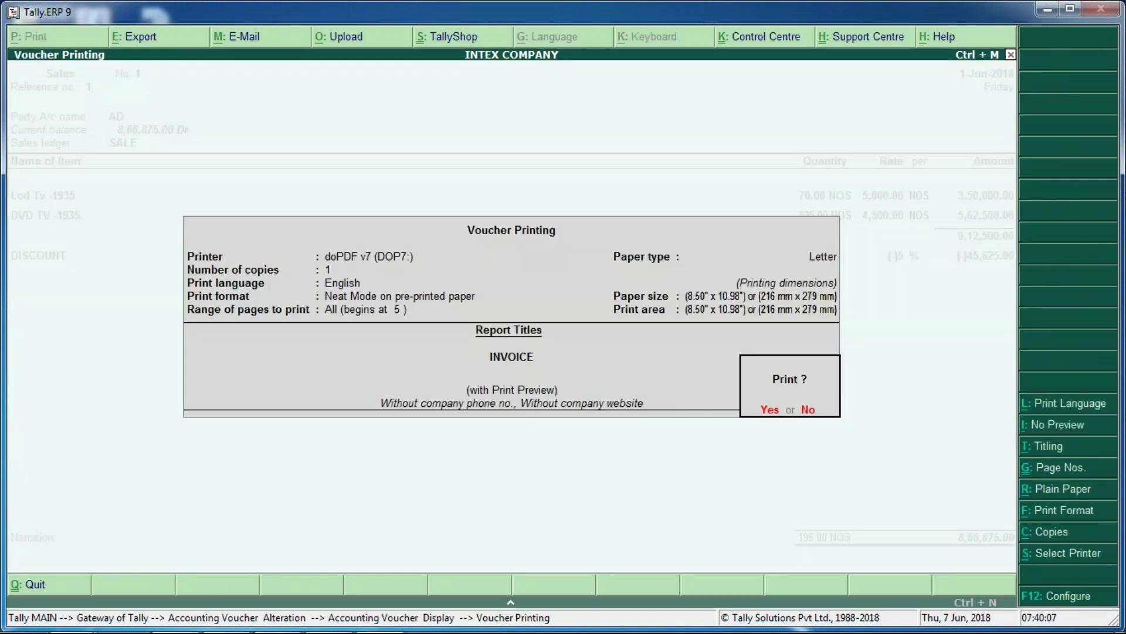
left_click(1071, 493)
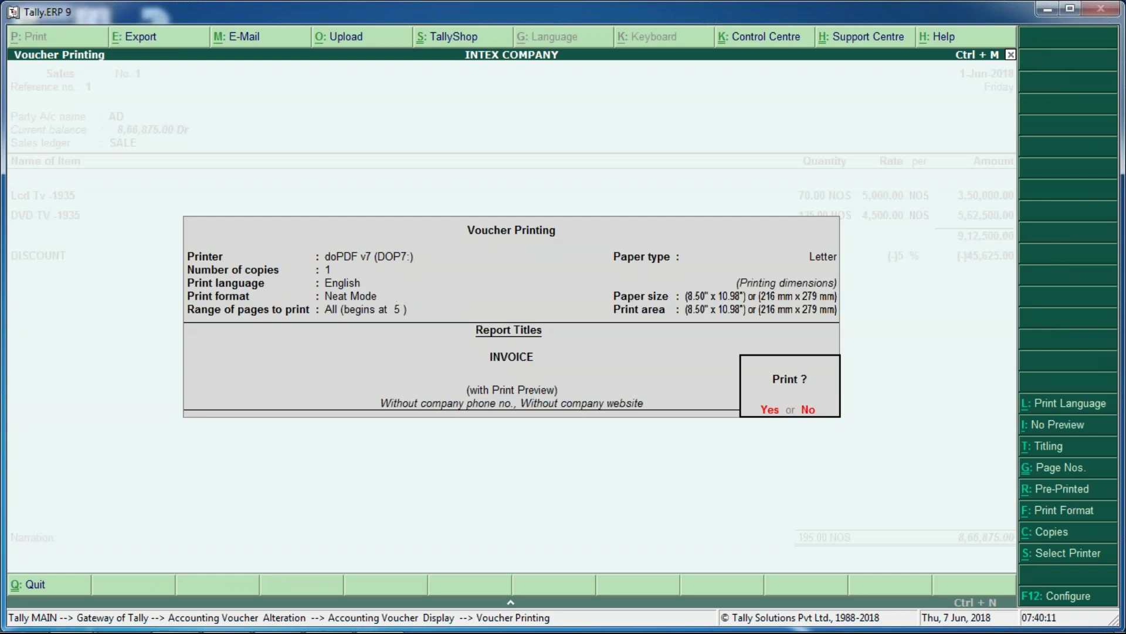
key("Return")
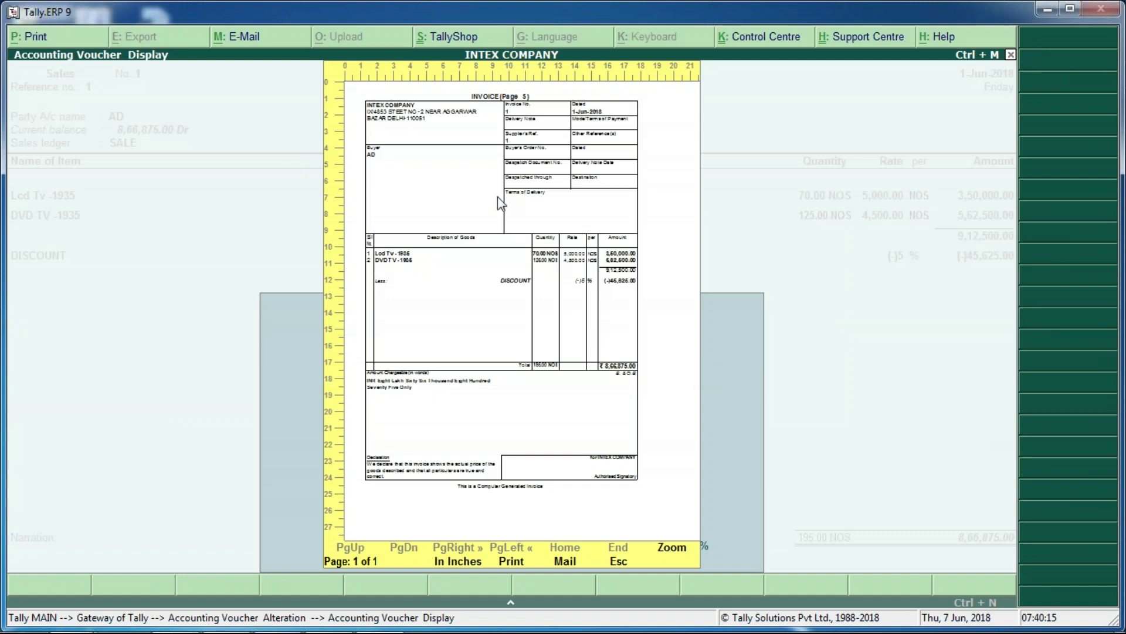
key("alt+z")
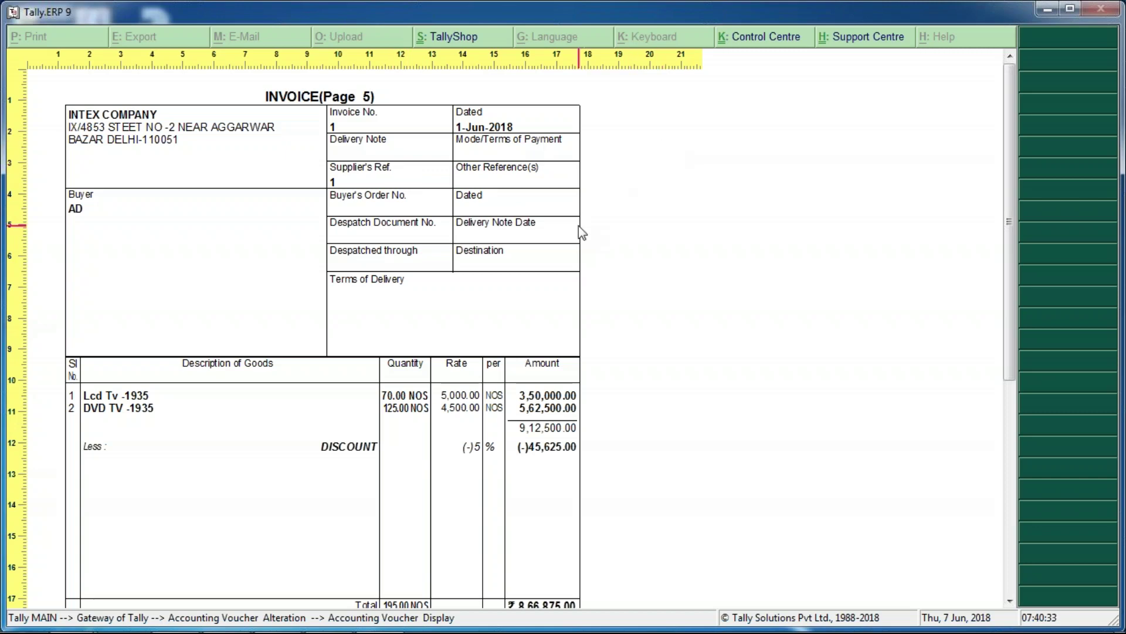
key("Escape")
key("Escape")
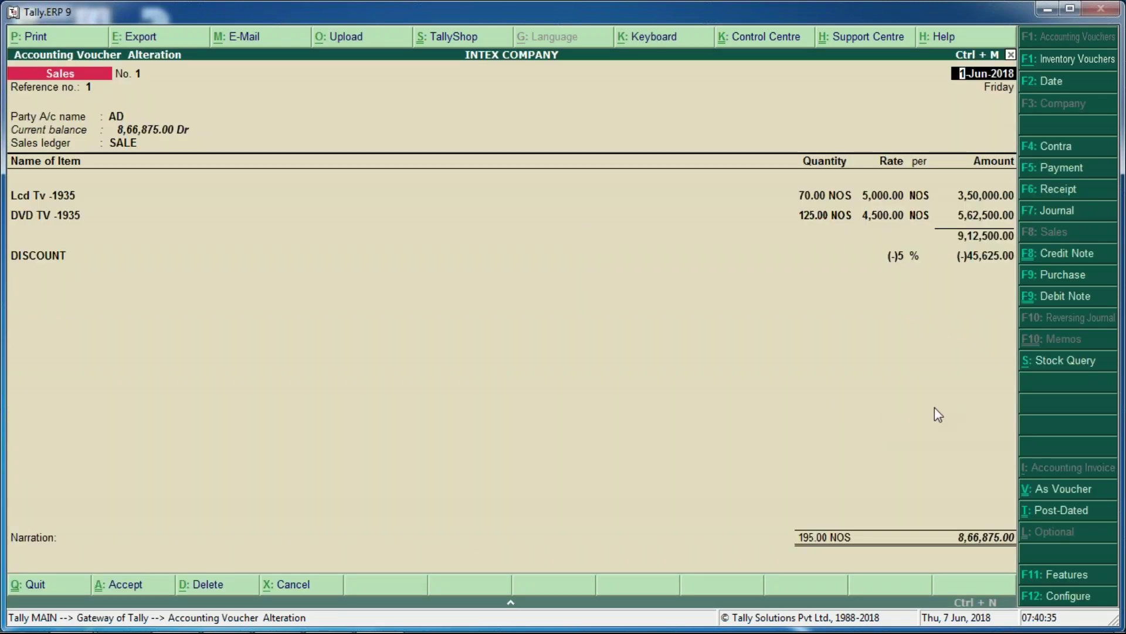
Step: Switch the sales voucher's print setup back to pre-printed paper
key("alt+p")
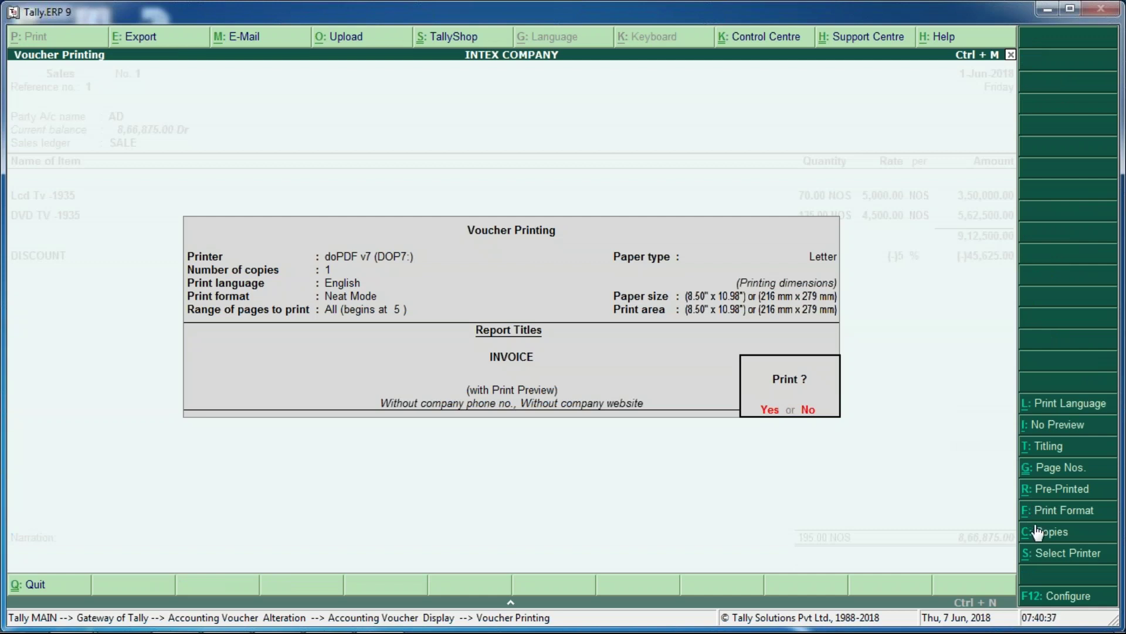
left_click(1058, 497)
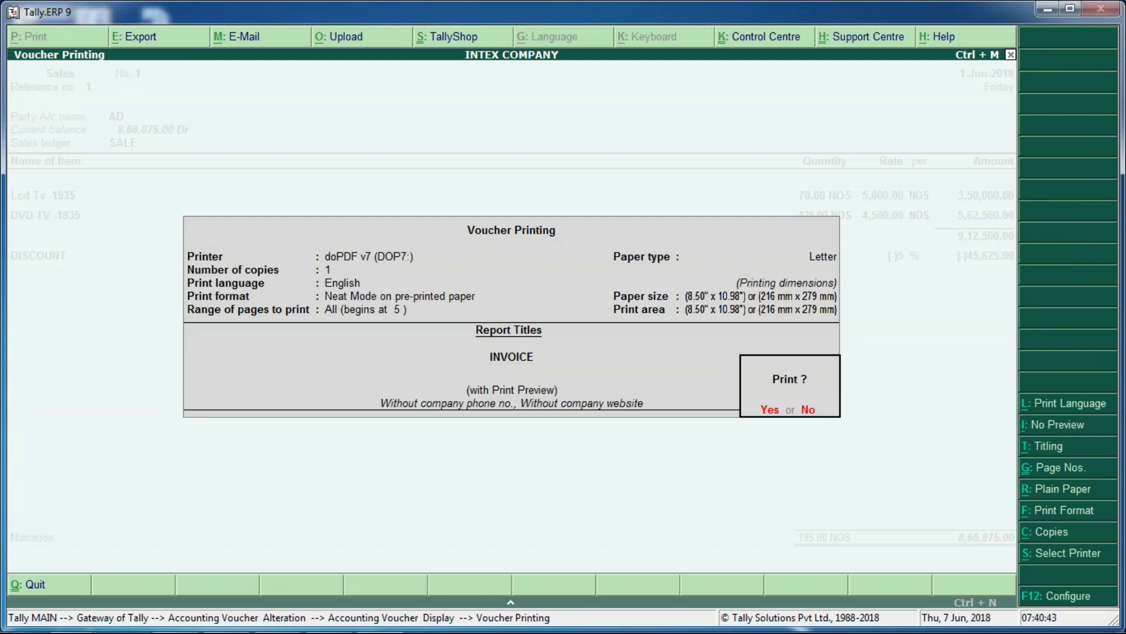
key("alt+r")
key("alt+r")
Step: Set the voucher to print 1 copy with Triplicate as the type of copy
left_click(1045, 535)
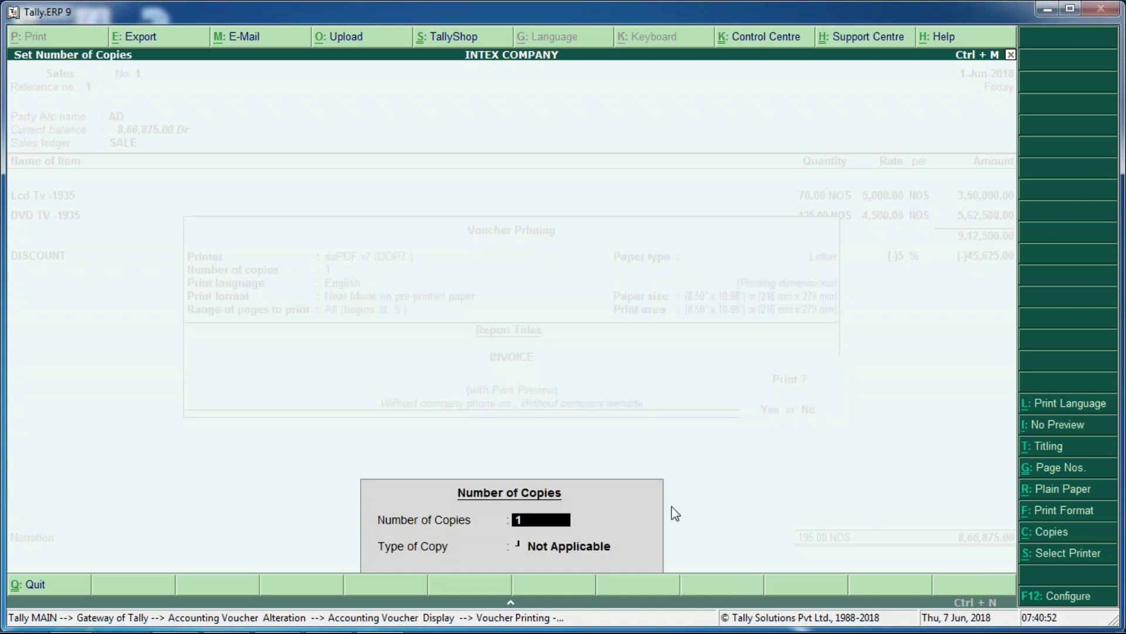
key("Return")
key("Down")
key("Down")
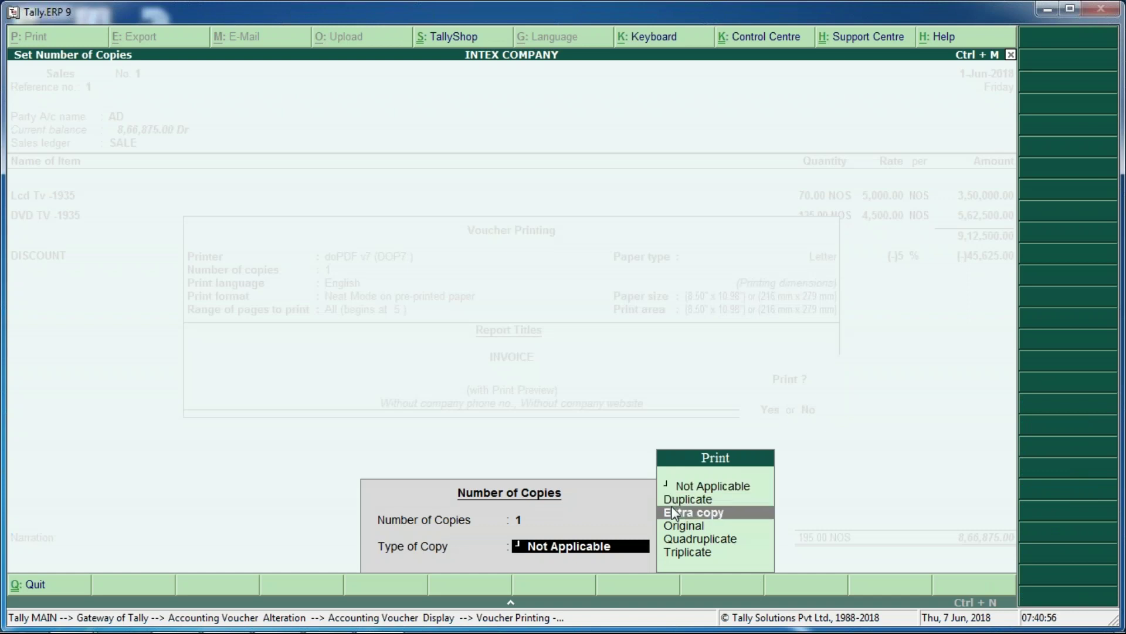
key("Down")
key("Down")
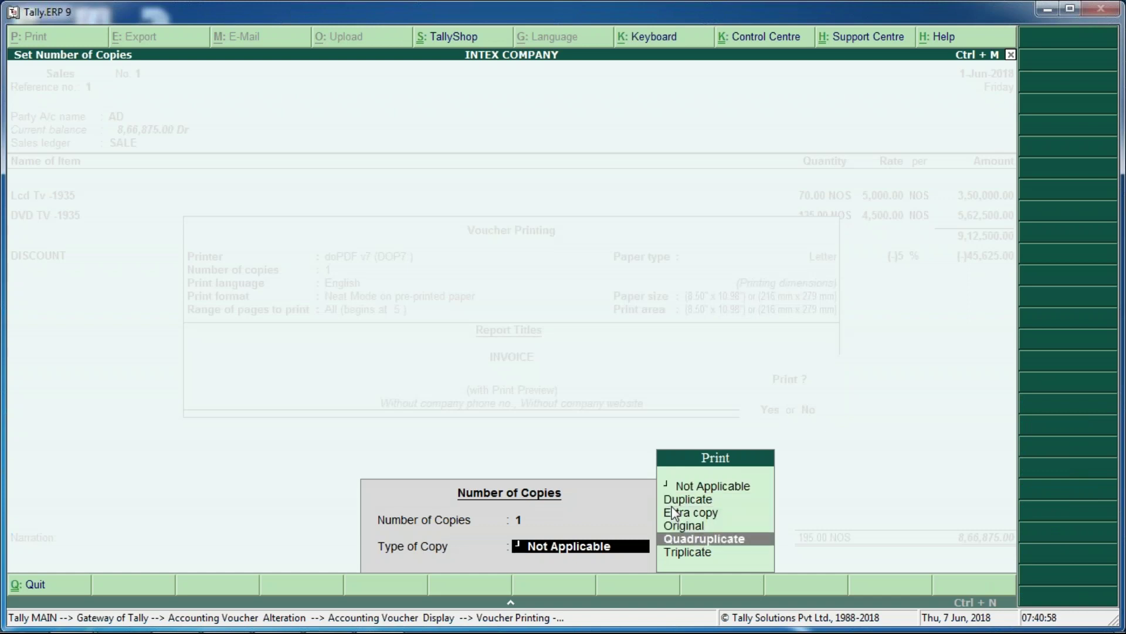
key("Down")
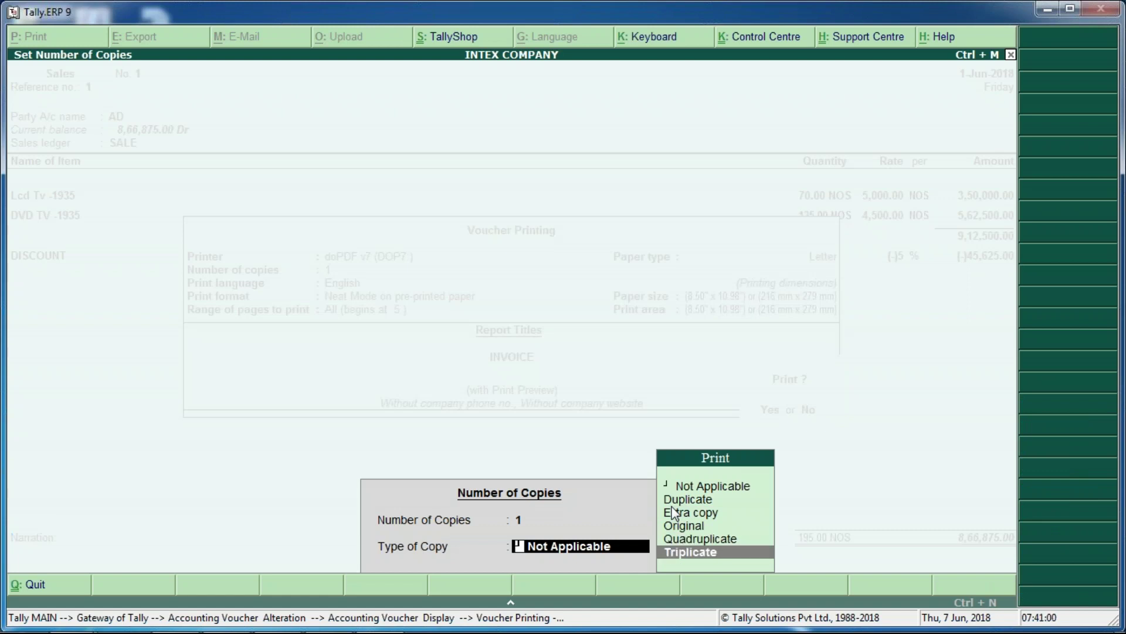
key("Return")
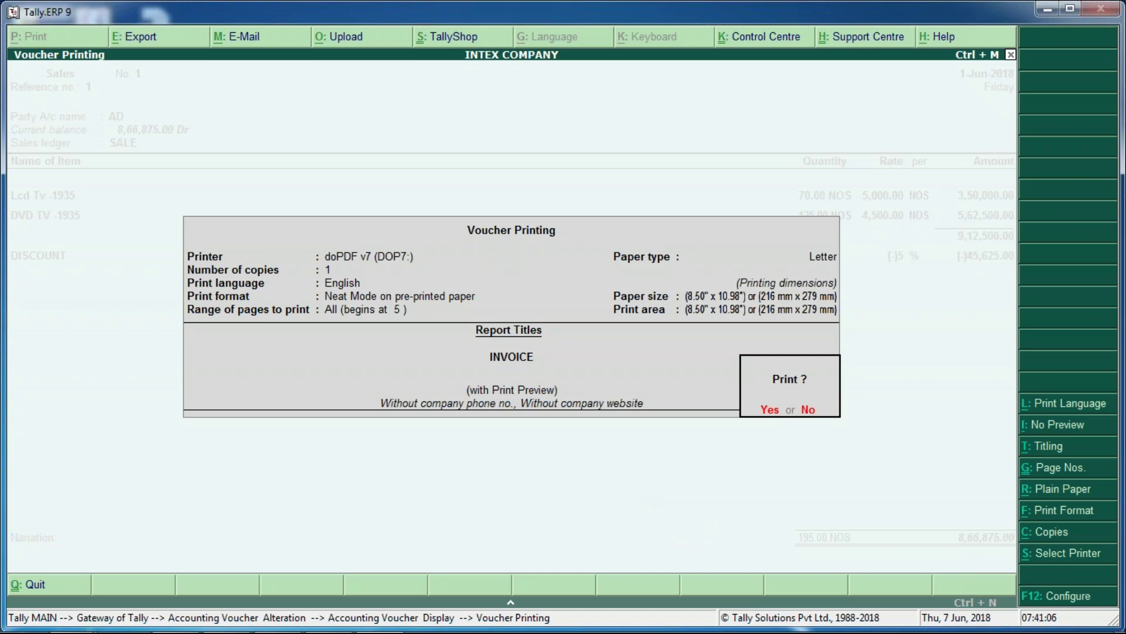
Step: Choose doPDF v7 as the printer and leave the voucher's print settings without printing
left_click(1073, 553)
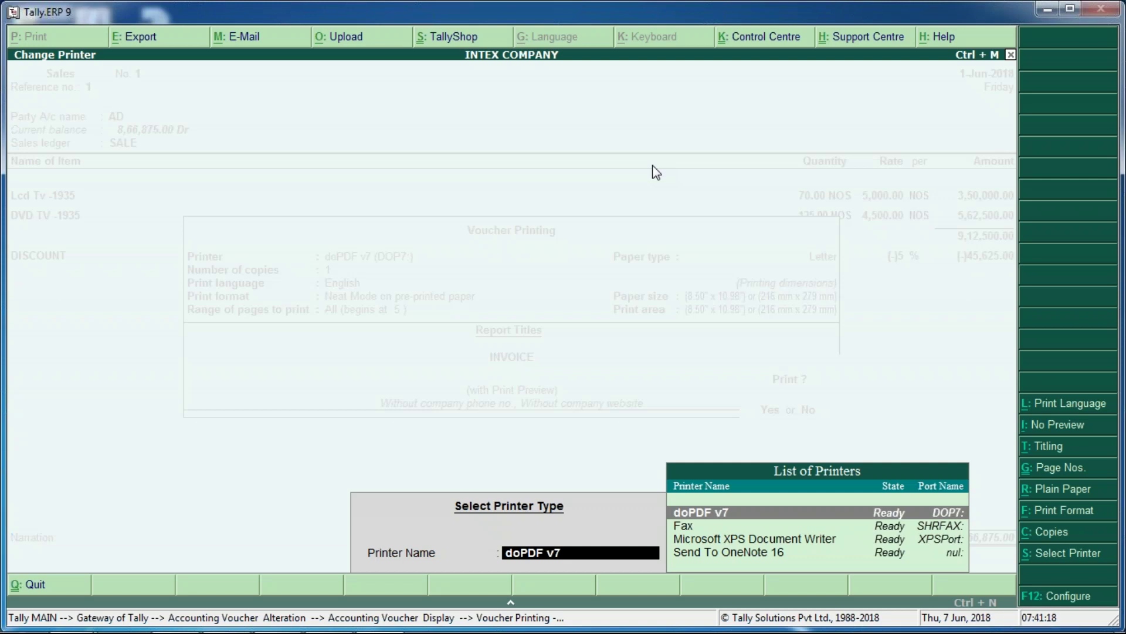
key("Return")
key("Escape")
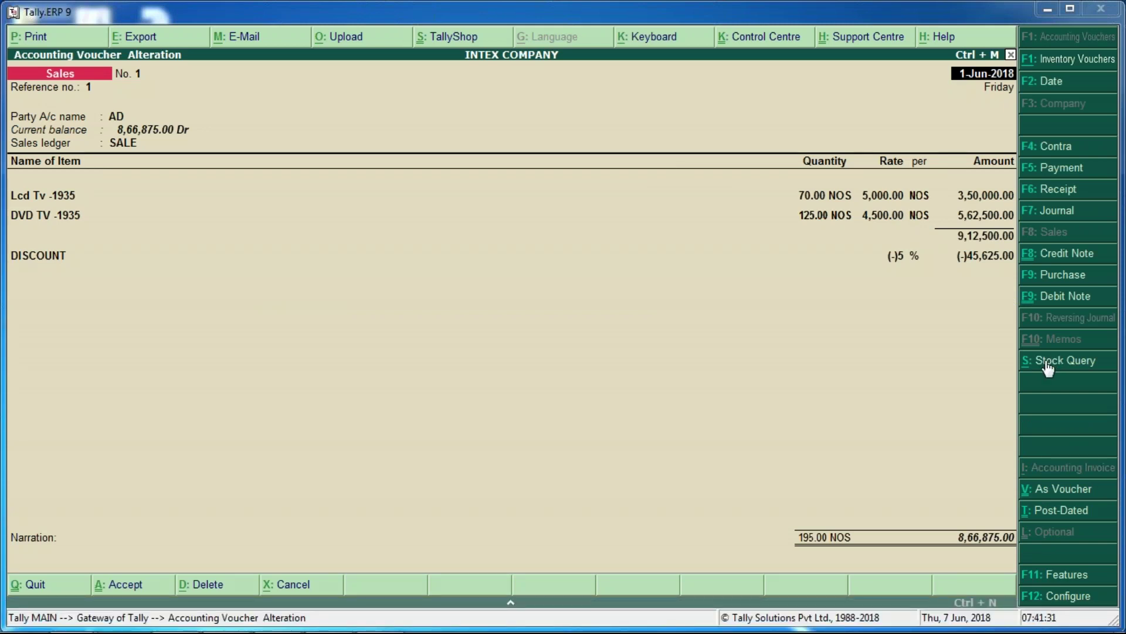
left_click(1068, 176)
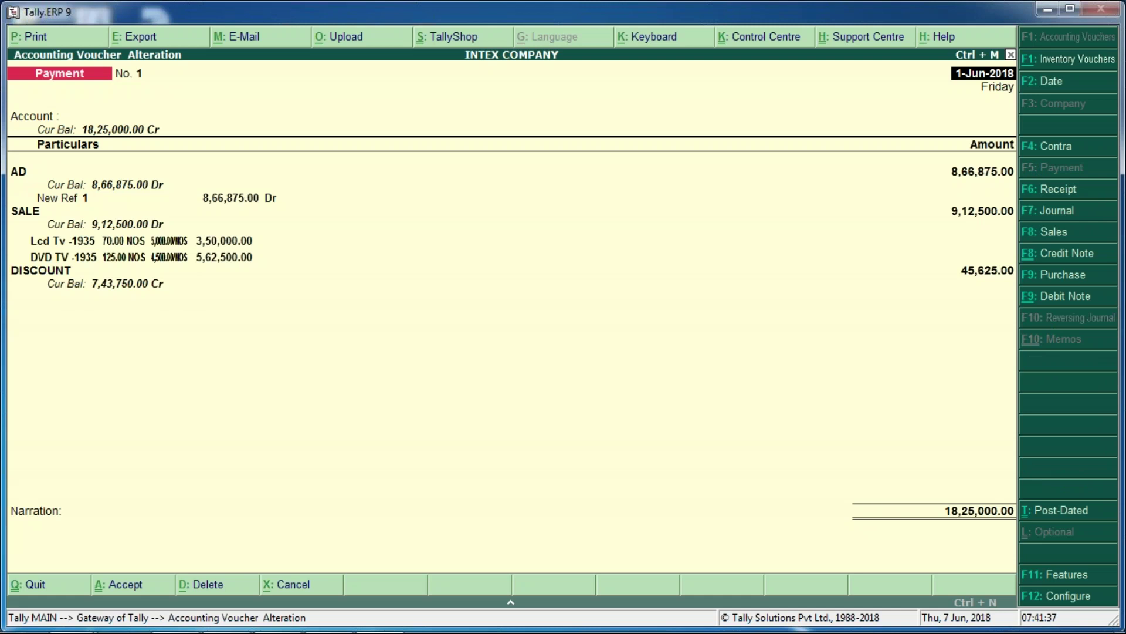
key("Escape")
key("y")
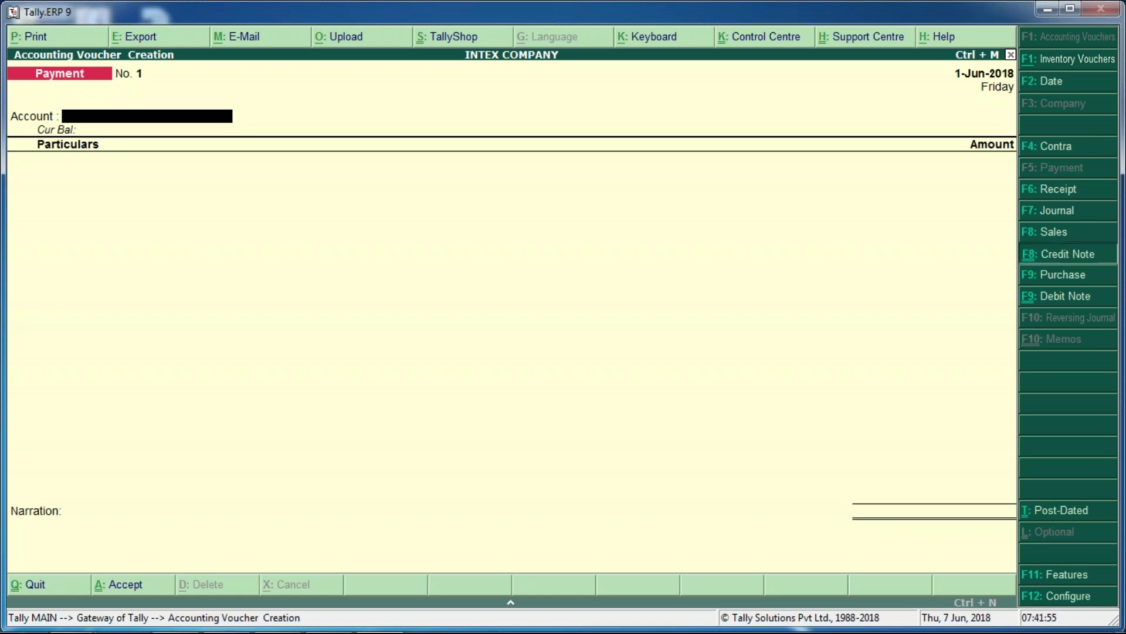
Step: Start a credit note for party AD without an original invoice number or date, and switch it to invoice mode
left_click(1058, 253)
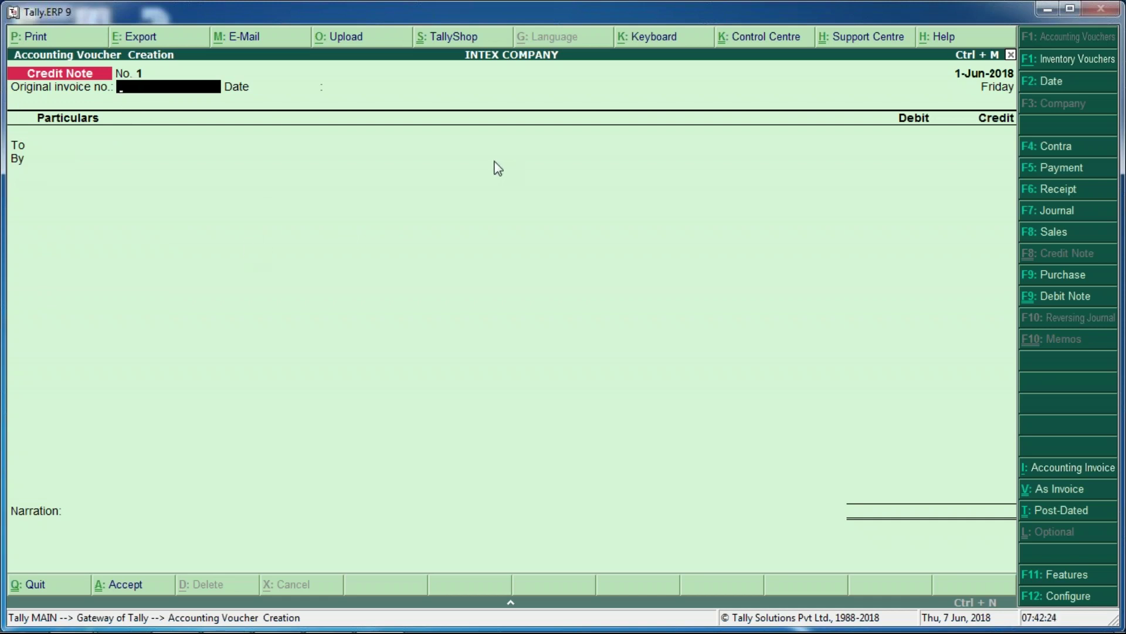
key("Return")
key("Return")
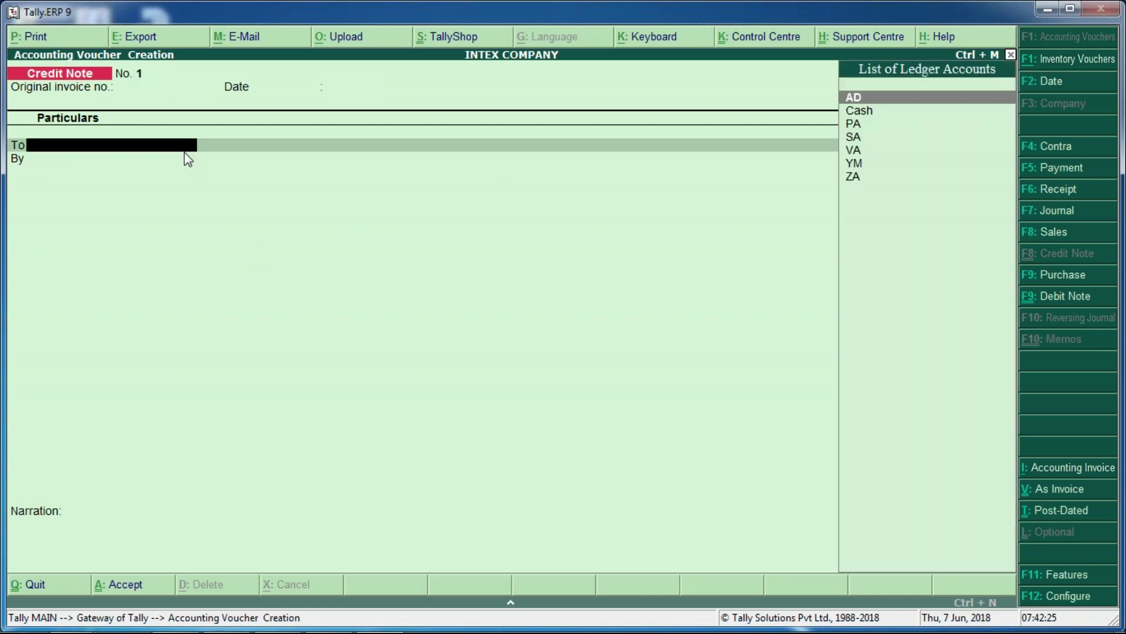
left_click(1054, 474)
key("Return")
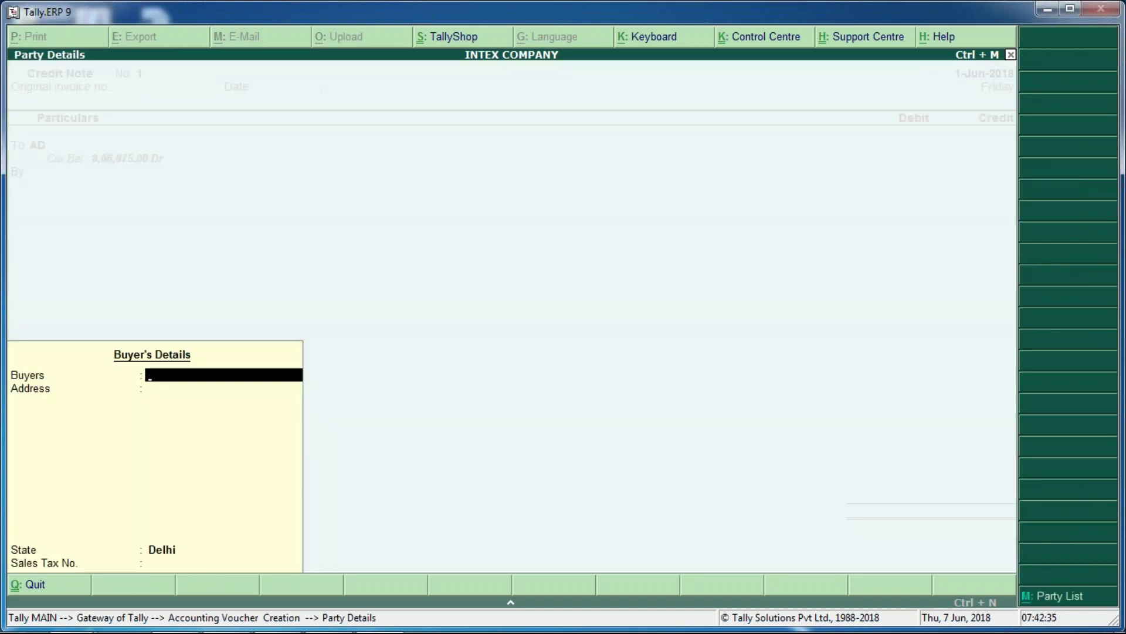
key("Escape")
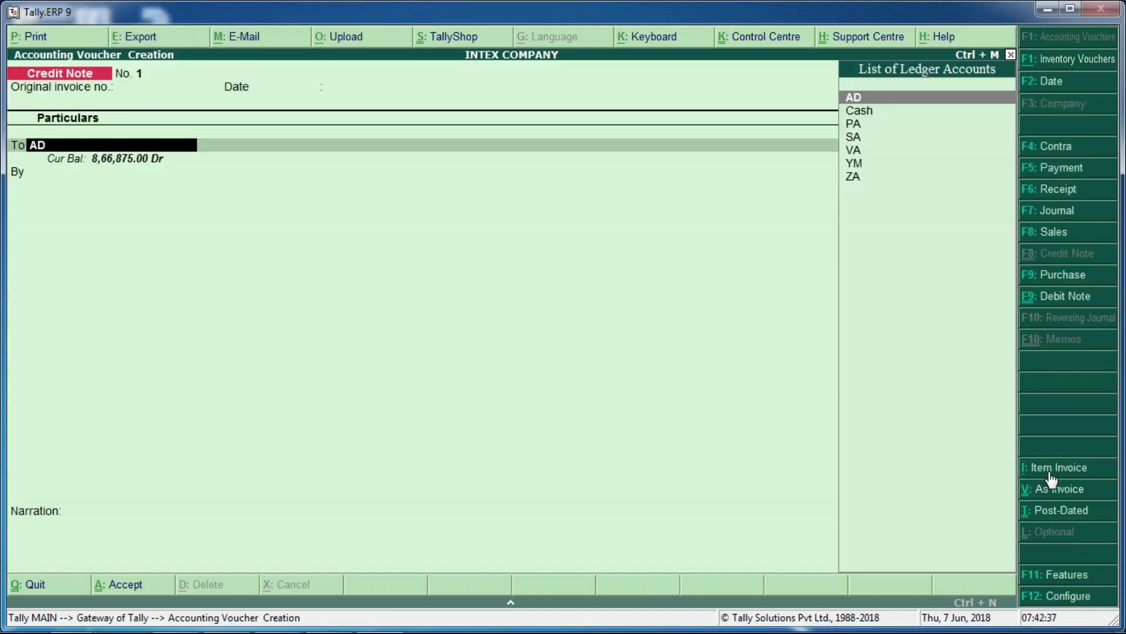
left_click(1048, 490)
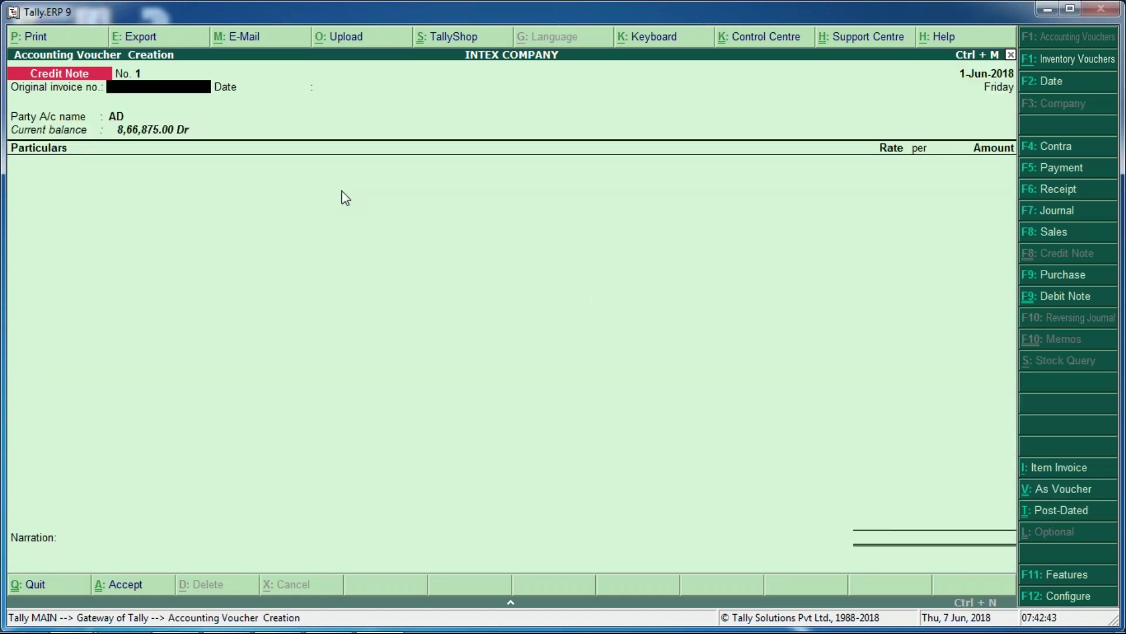
Step: Go through the credit note's invoice and party details for AD, leaving the particulars list empty
key("Return")
key("Return")
key("Return")
key("Return")
key("Return")
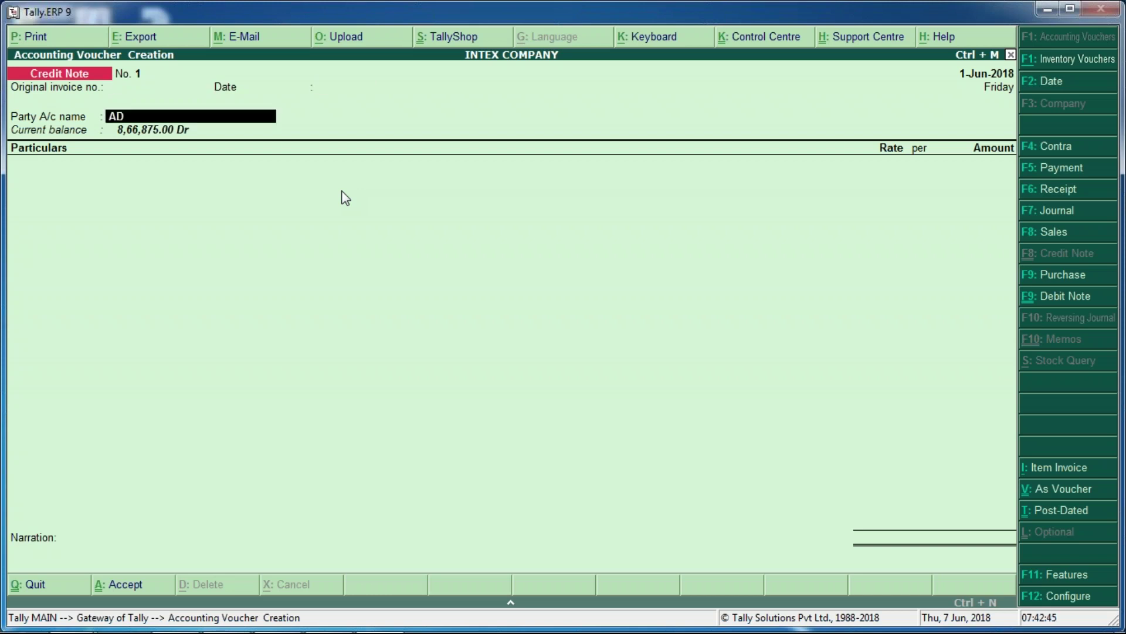
key("Return")
key("Return")
key("Return")
key("Return")
key("Return")
key("Return")
key("Return")
key("Return")
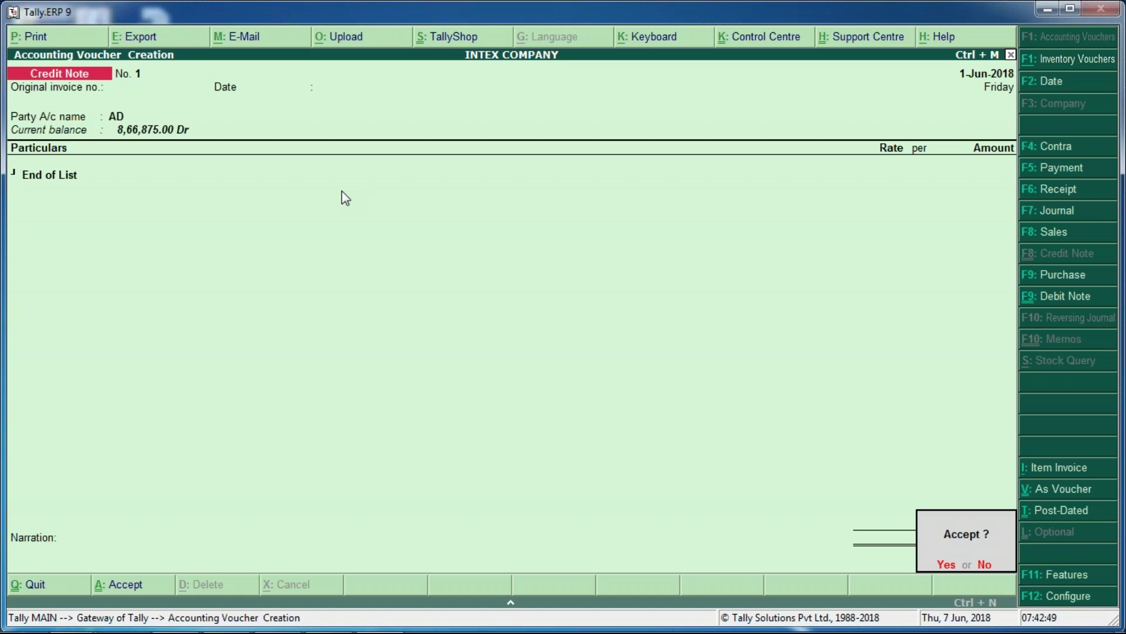
Step: Decline to accept the empty credit note and return to the ledger choice in its particulars
key("n")
key("Return")
key("Return")
key("Return")
key("Return")
key("Return")
key("Return")
key("Return")
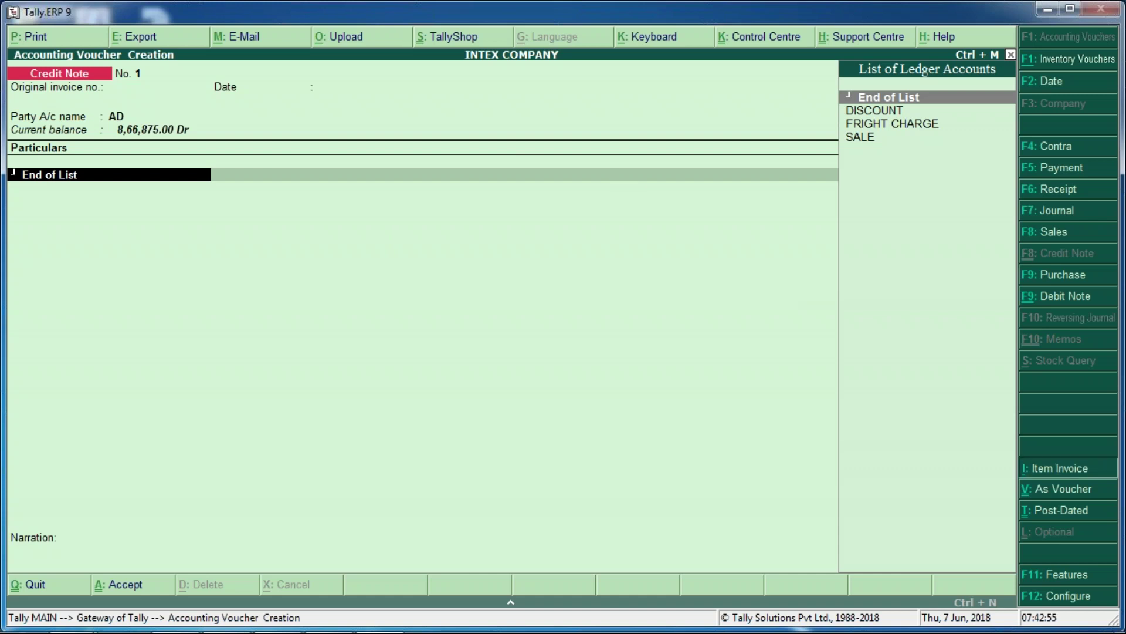
Step: Switch the credit note to item invoice mode, go through AD's party details to the sales ledger, and discard the note
left_click(1060, 468)
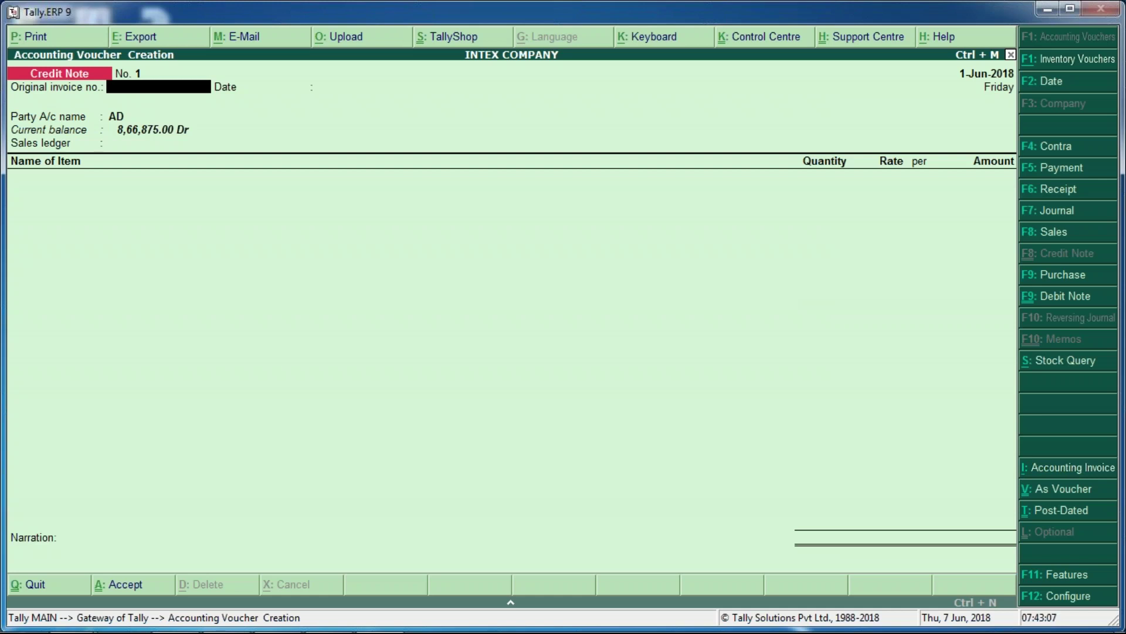
key("Return")
key("Return")
key("Return")
key("Return")
key("Return")
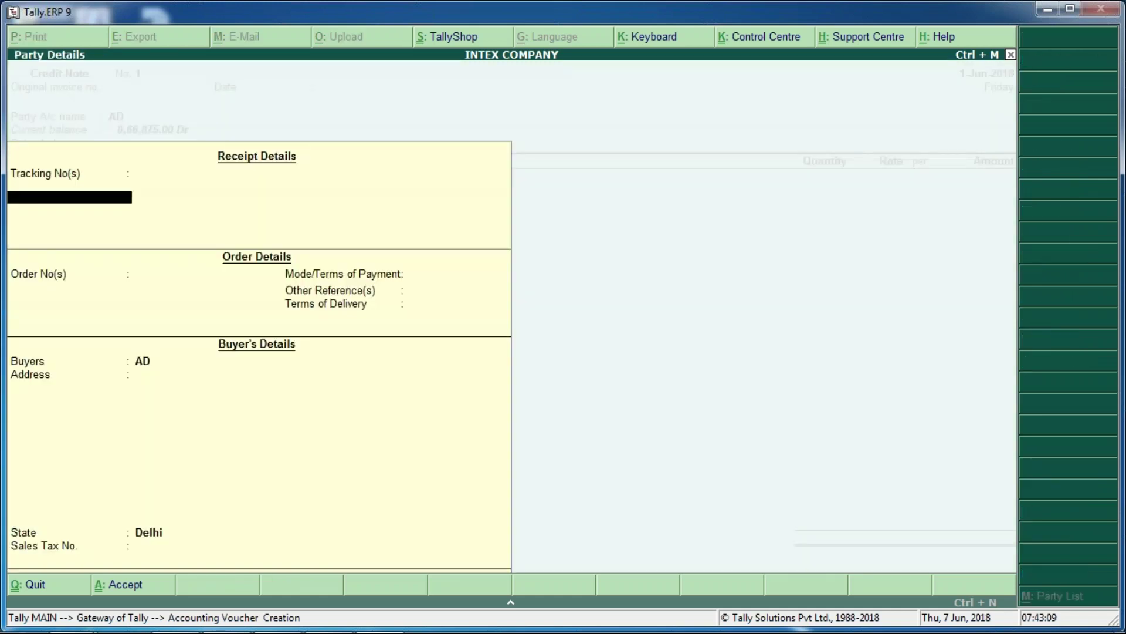
key("Return")
key("Return")
key("Return")
key("Return")
key("Return")
key("Return")
key("Return")
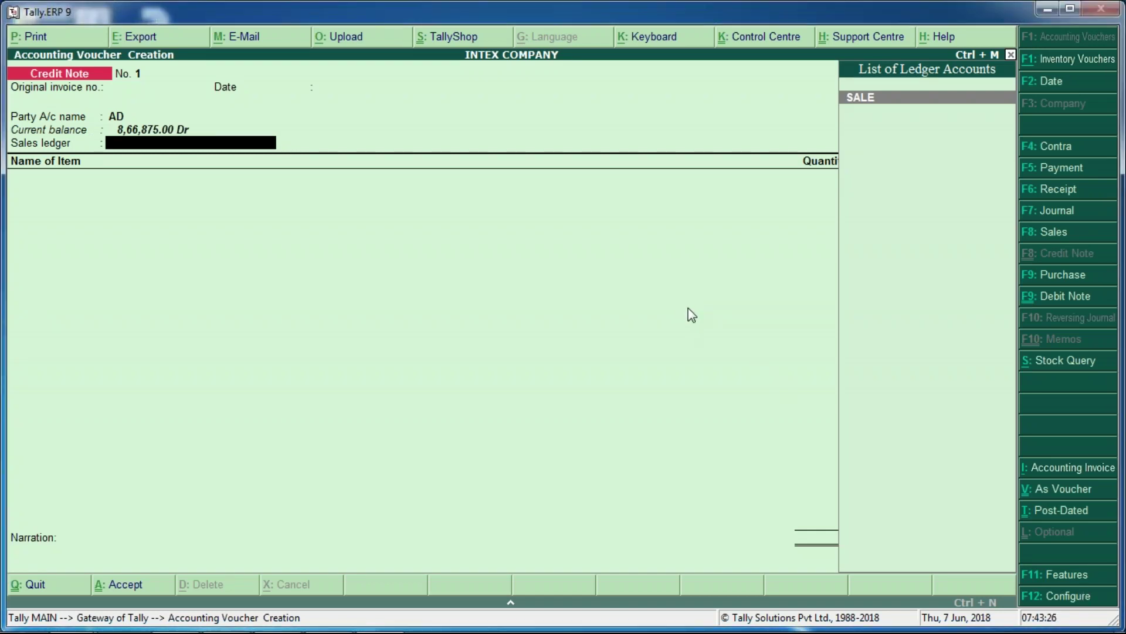
key("Escape")
key("Return")
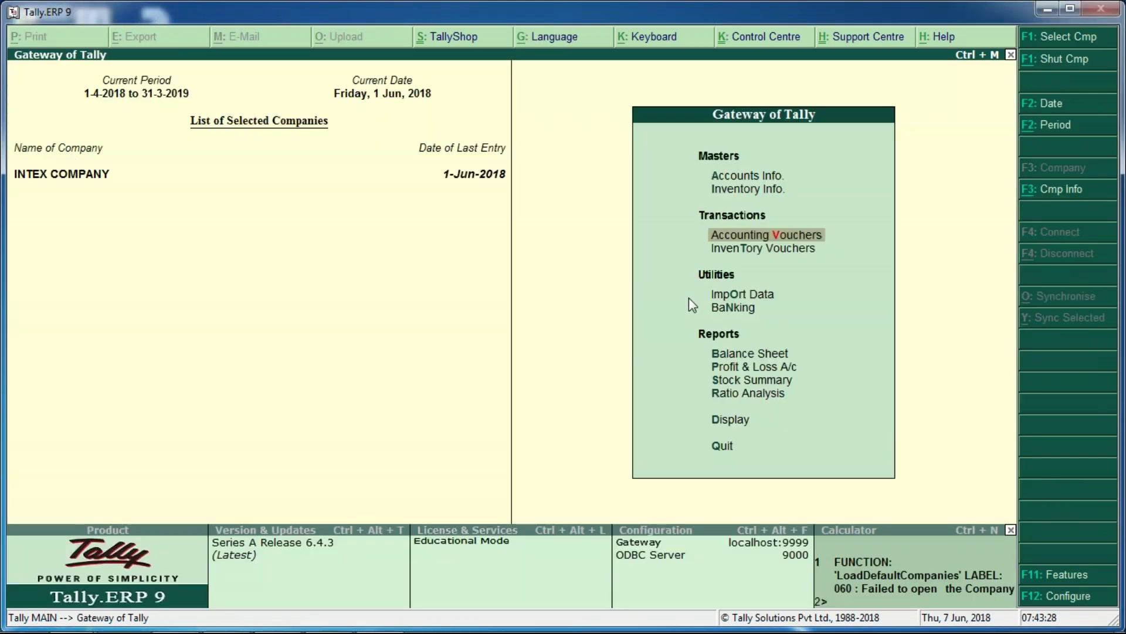
Step: Start a new payment voucher with Cash as its account
key("Return")
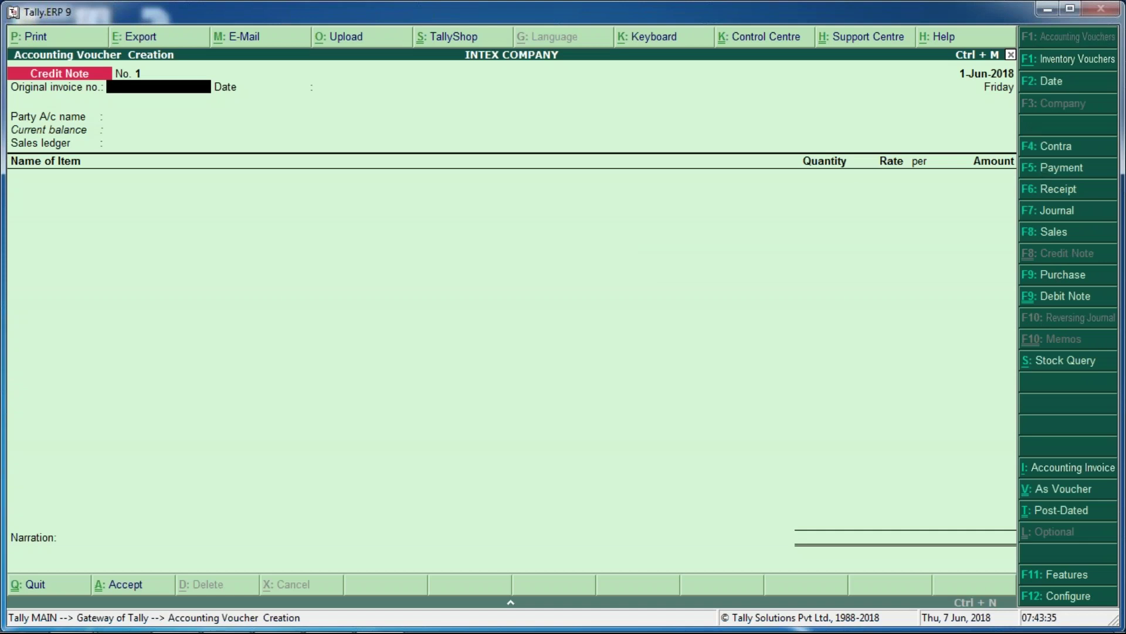
left_click(1056, 167)
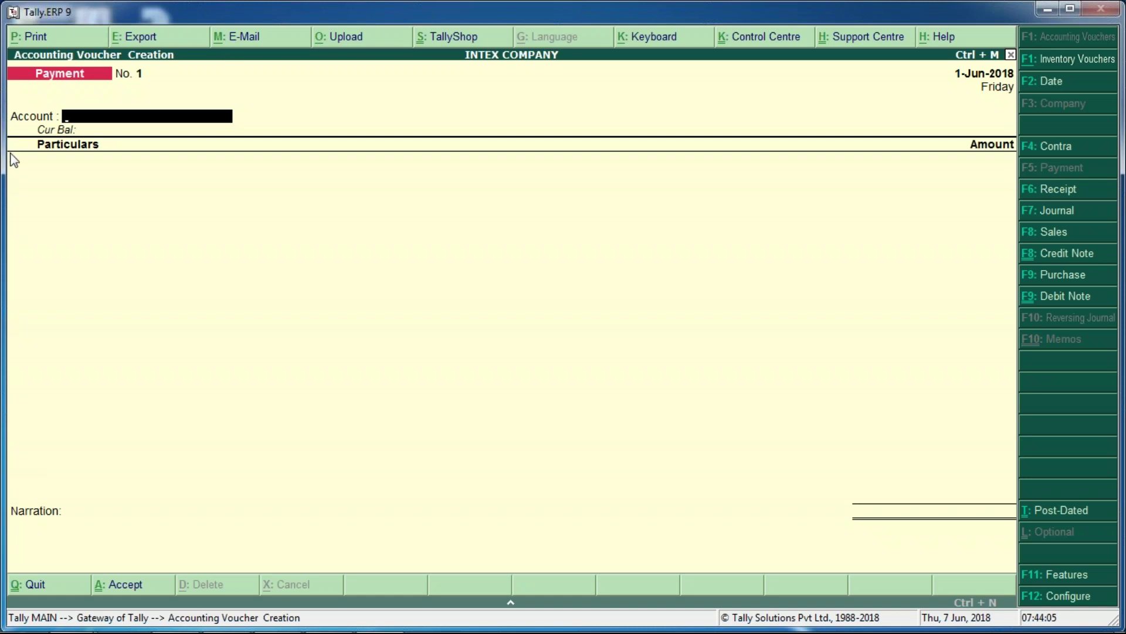
key("space")
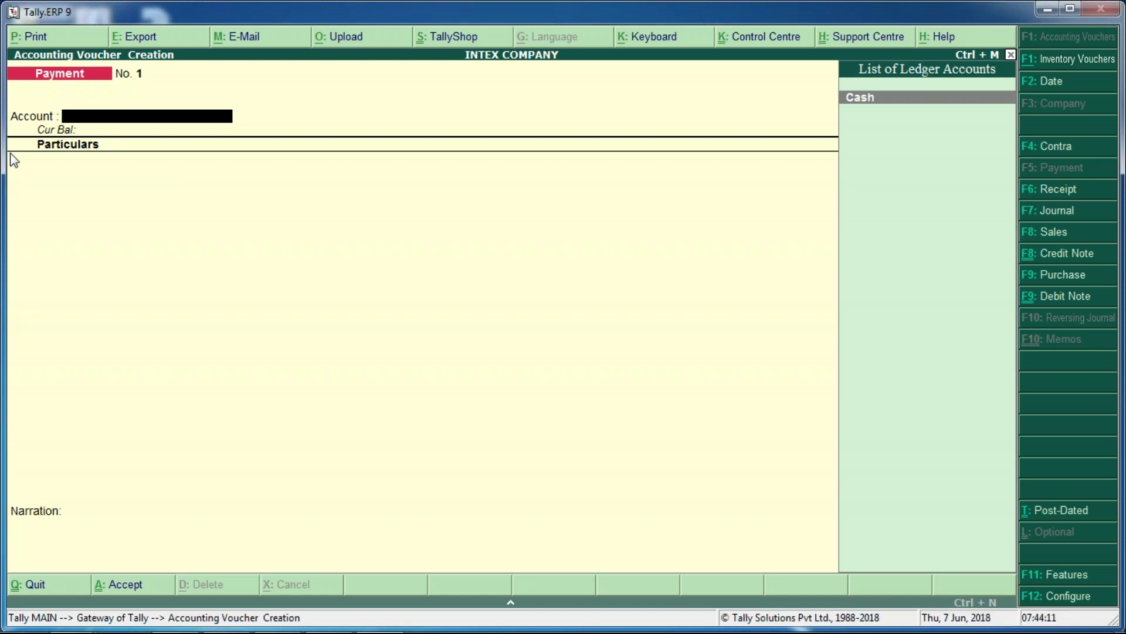
key("Return")
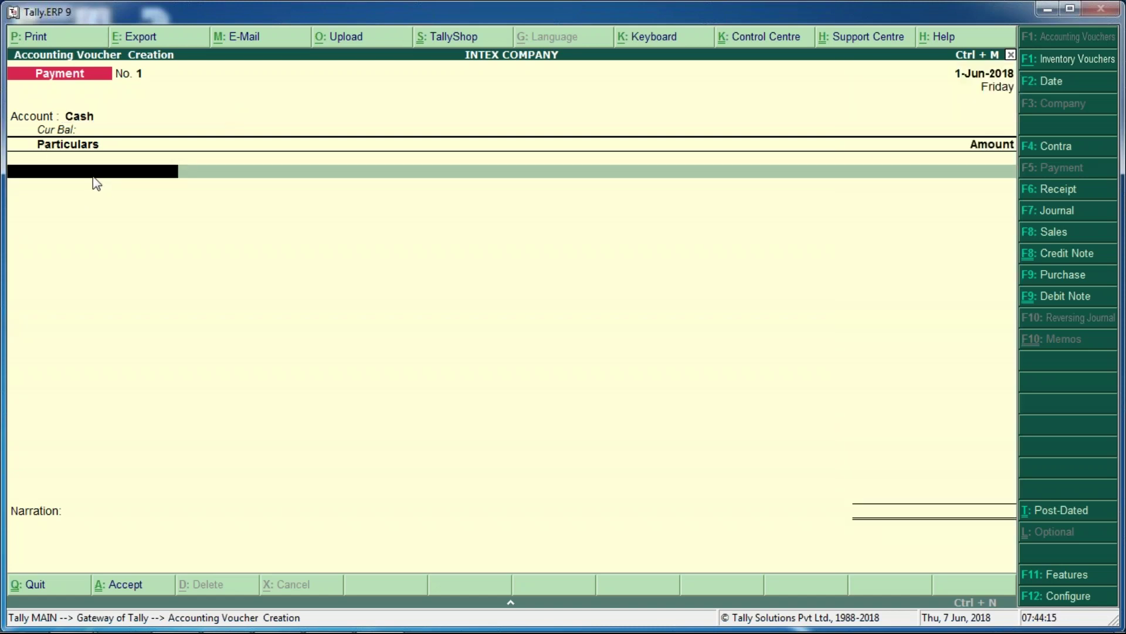
Step: Keep Cash as the payment's account and choose the SA ledger in the particulars
left_click(109, 116)
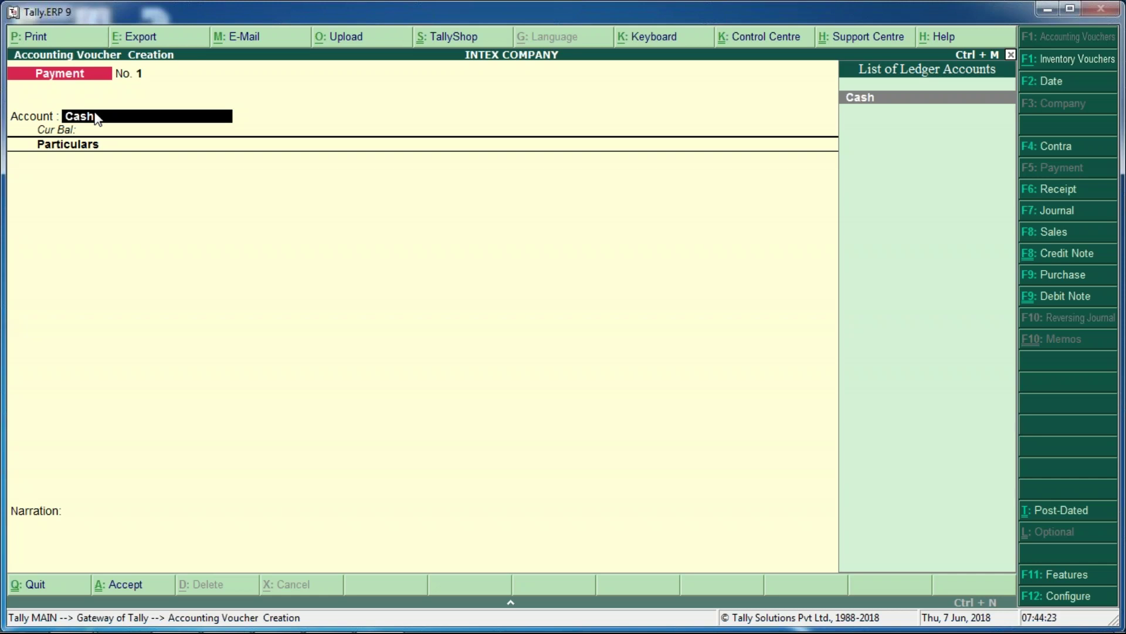
key("Return")
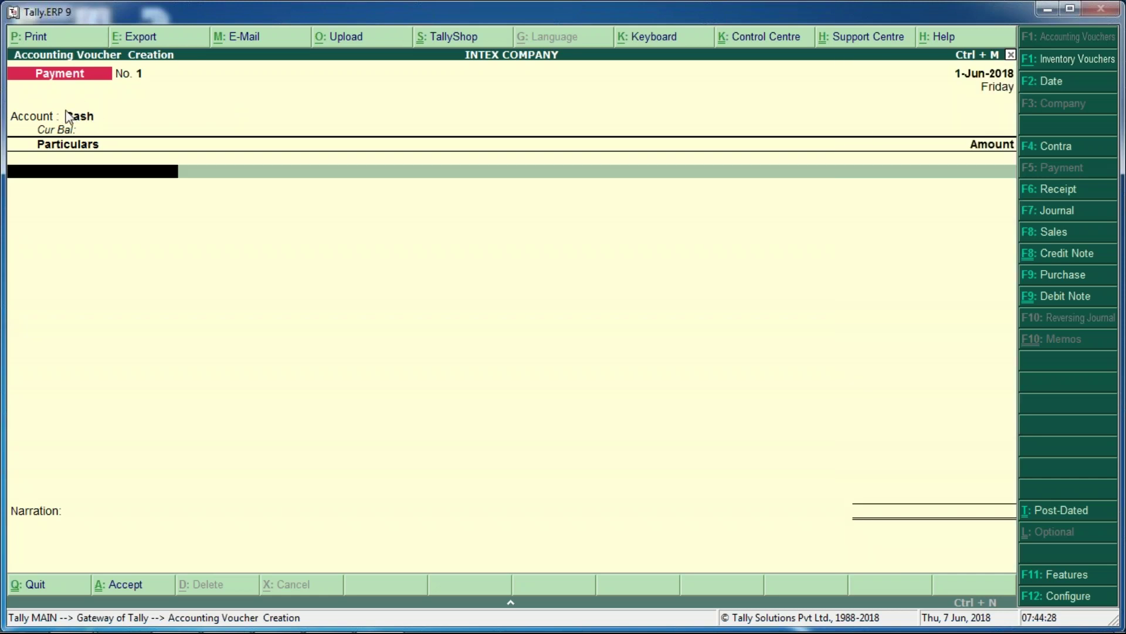
left_click(68, 116)
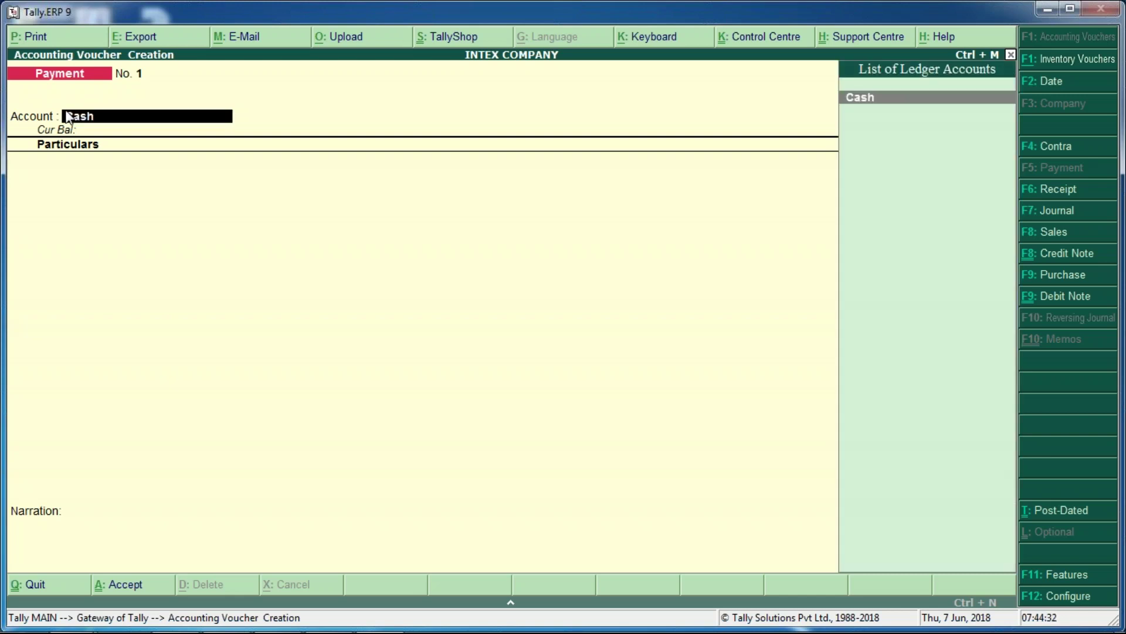
key("Return")
key("Down")
key("Down")
key("Down")
key("Down")
key("Down")
key("Down")
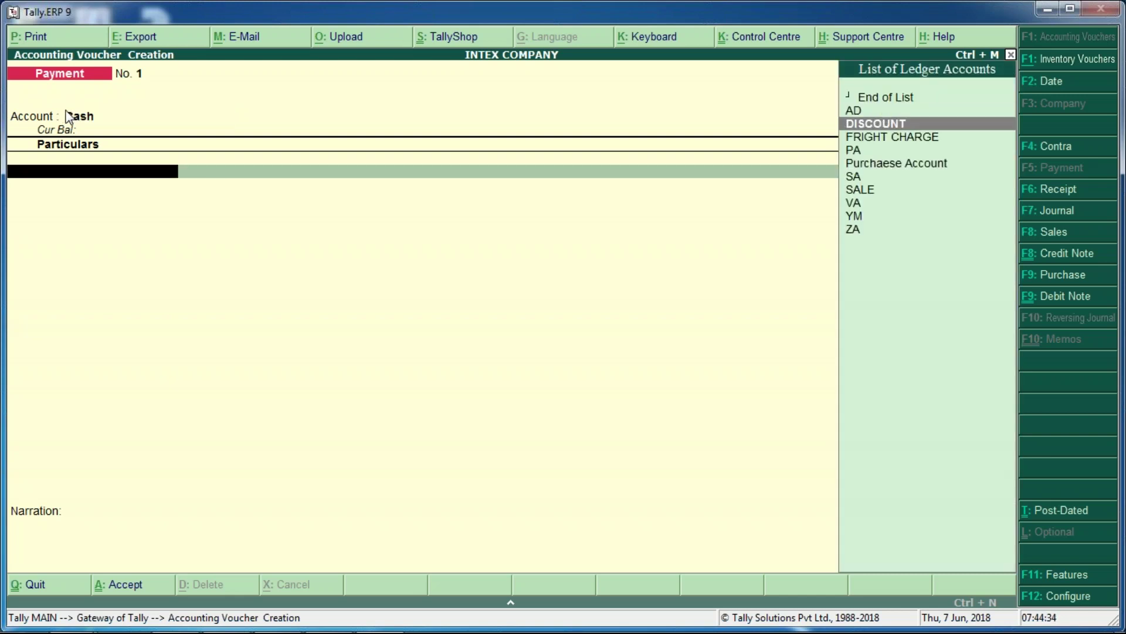
key("Return")
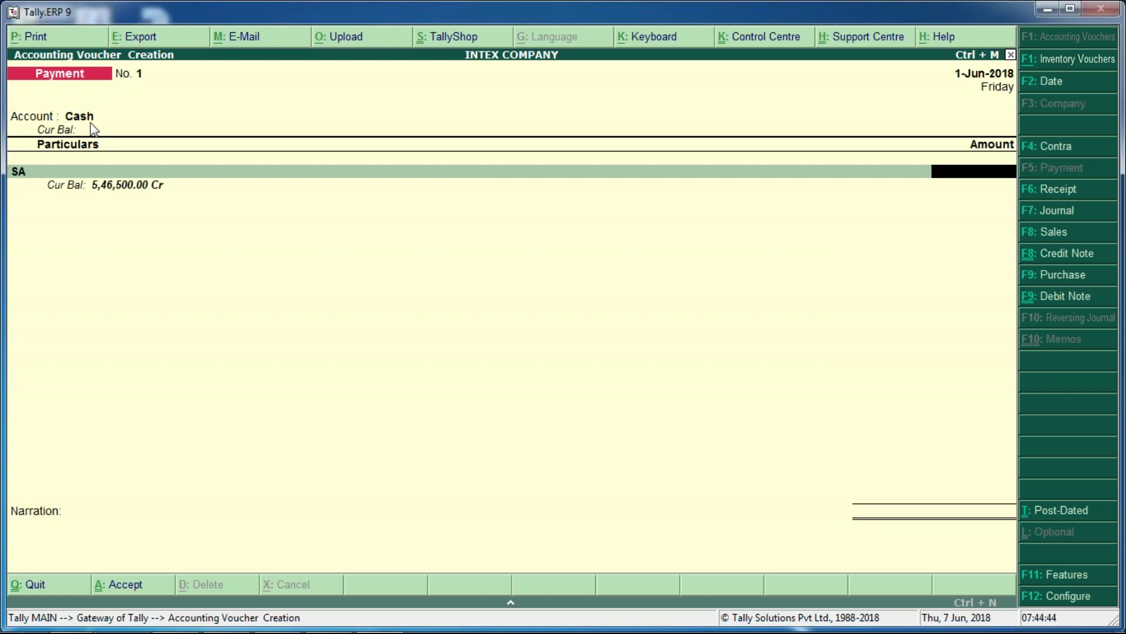
Step: Go back to the payment's account and pass through the Cash and SA entries again to SA's amount
key("BackSpace")
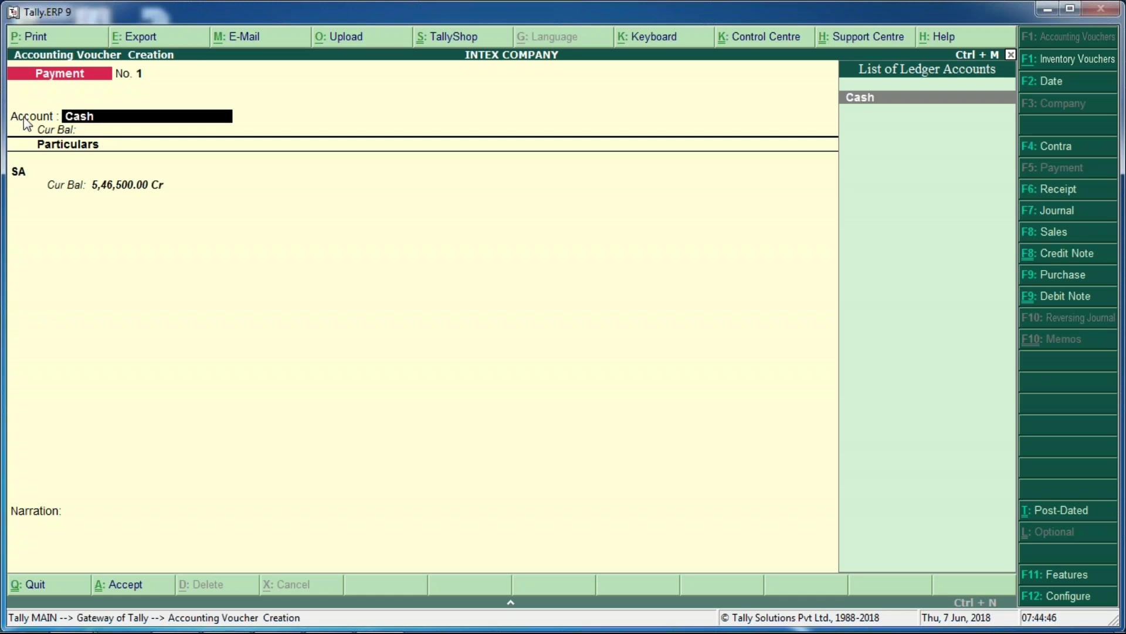
key("Return")
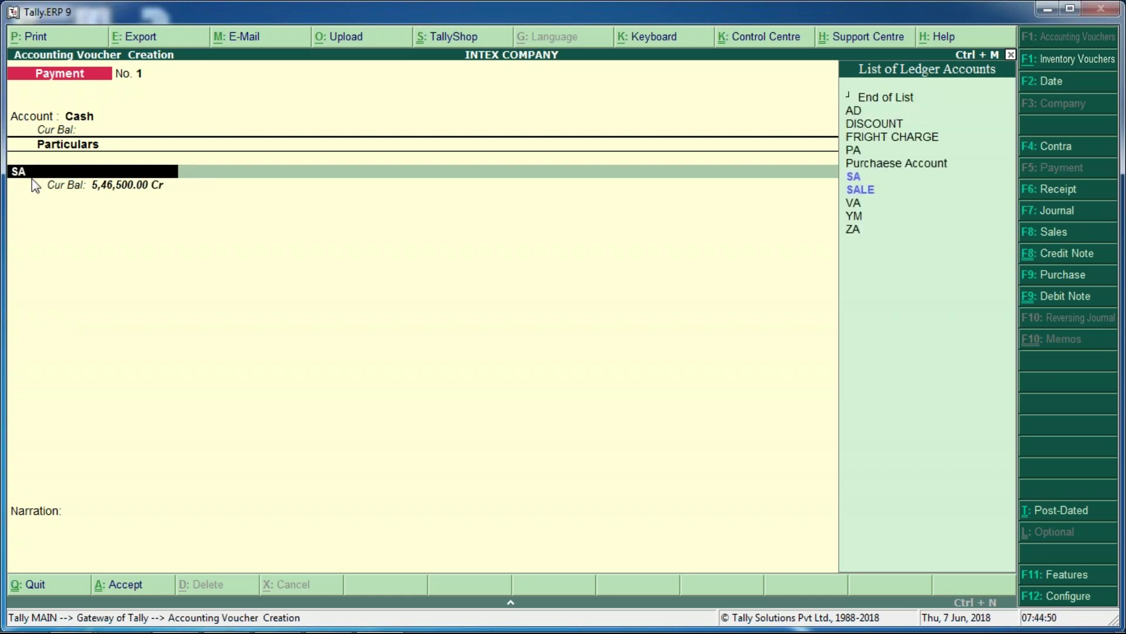
key("Return")
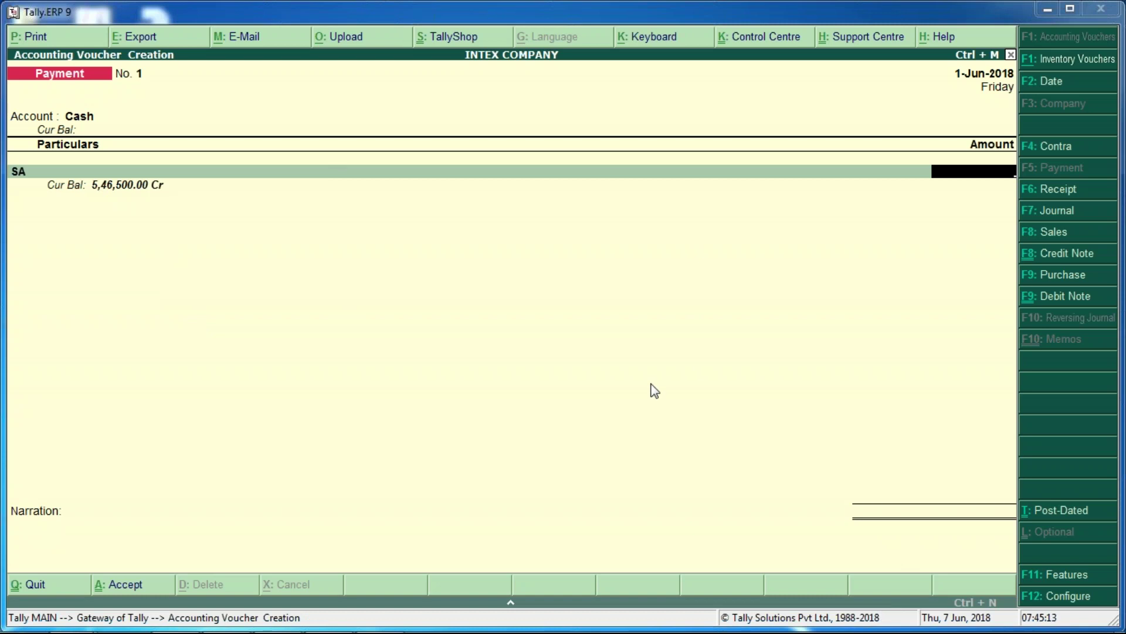
Step: In the payment voucher configuration, set single entry mode for payment/receipt/contra vouchers to No and accept the remaining options
left_click(1048, 606)
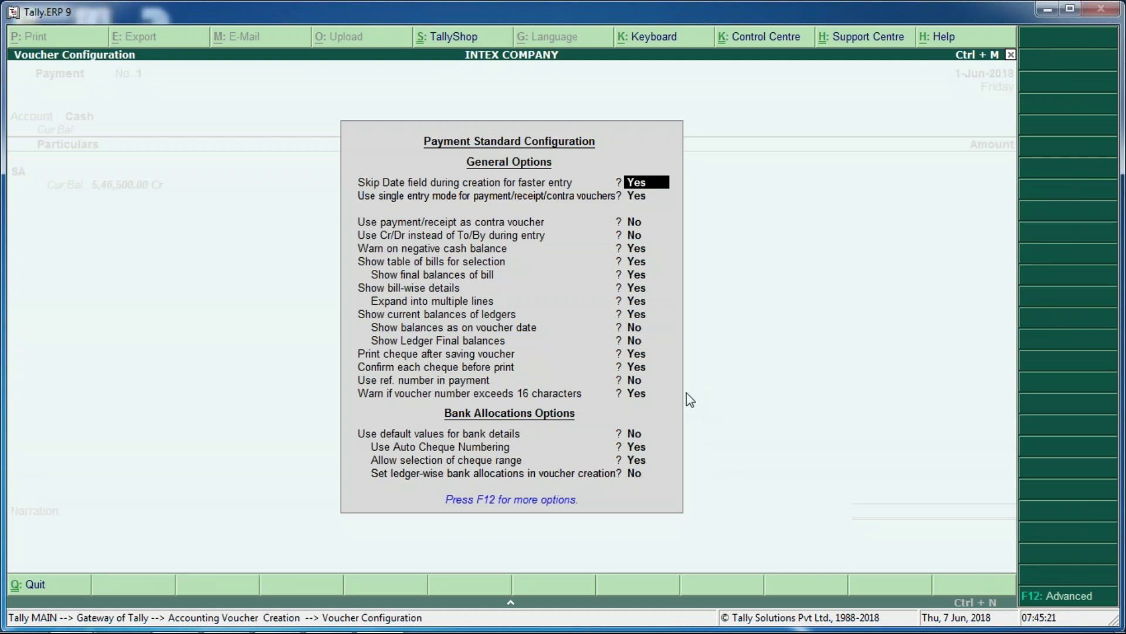
key("Return")
key("Return")
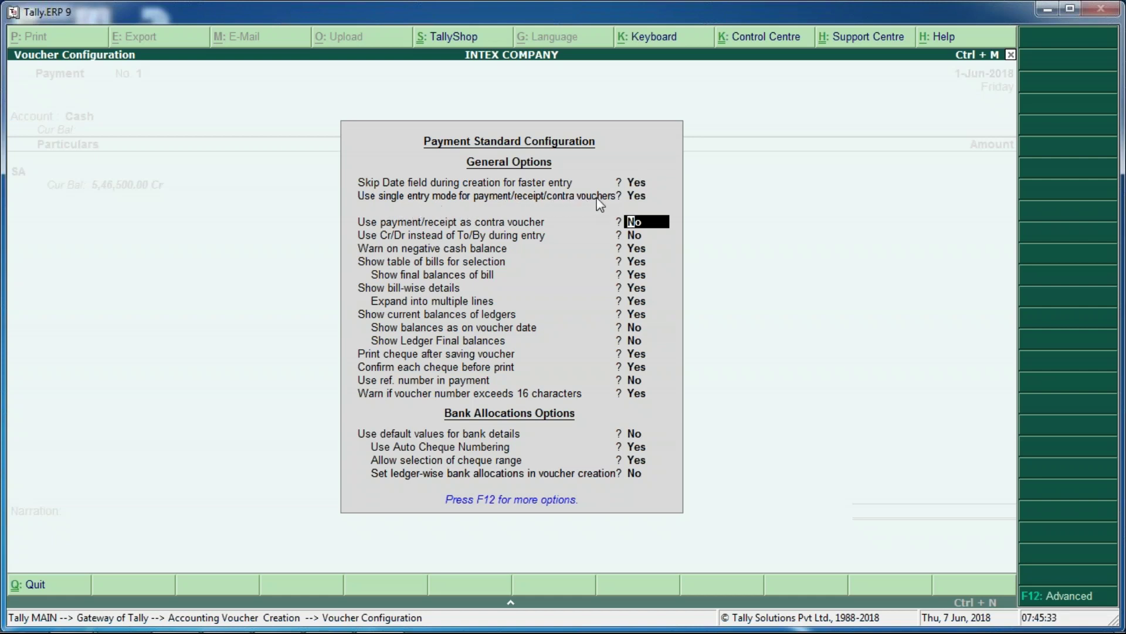
left_click(640, 198)
type("N")
key("Return")
key("Return")
key("Return")
key("Return")
key("Return")
key("Return")
key("Return")
key("Return")
key("Return")
key("Return")
key("Return")
key("Return")
key("Return")
key("Return")
key("Return")
key("Return")
key("Return")
key("Return")
key("Return")
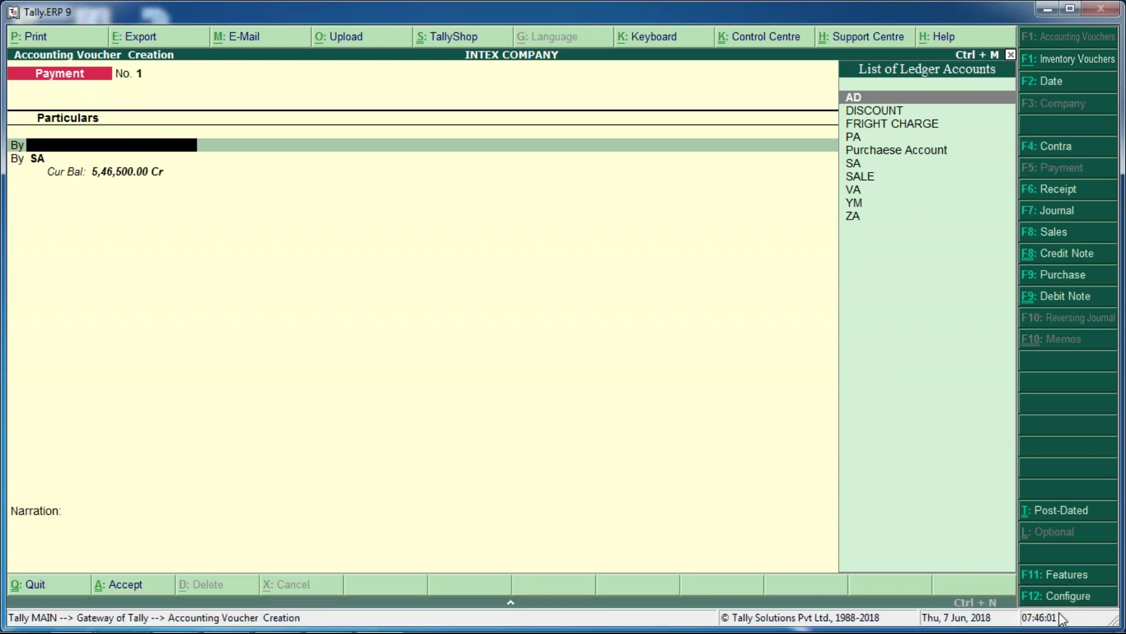
Step: In the payment voucher configuration, set the use of Cr/Dr instead of To/By during entry to Yes and accept the other options
key("F12")
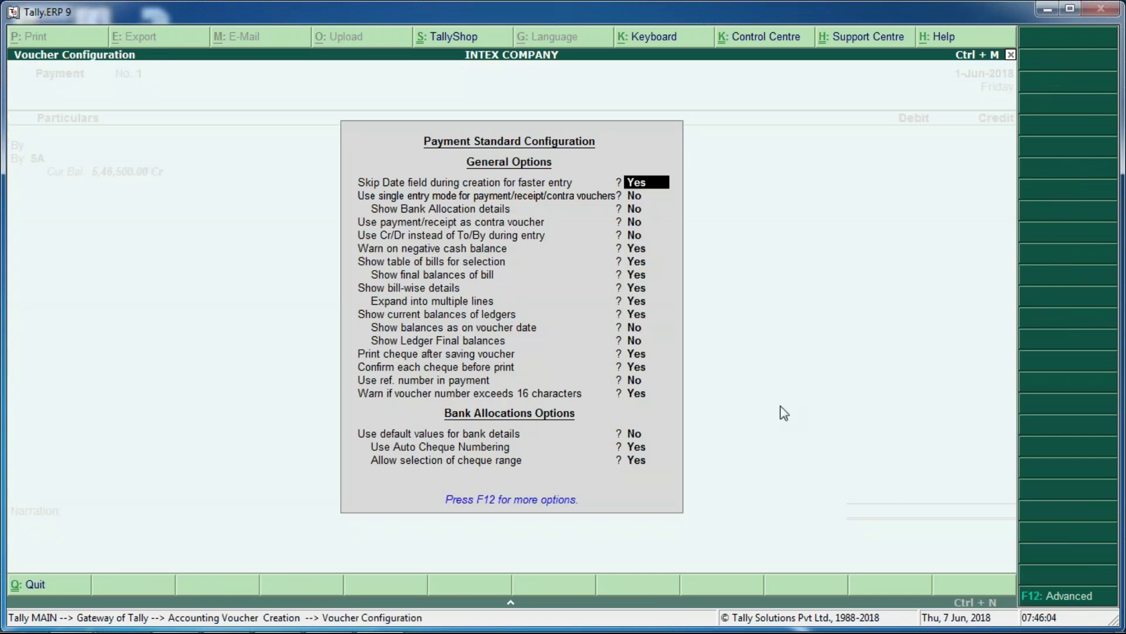
key("Return")
key("Return")
key("Return")
key("Return")
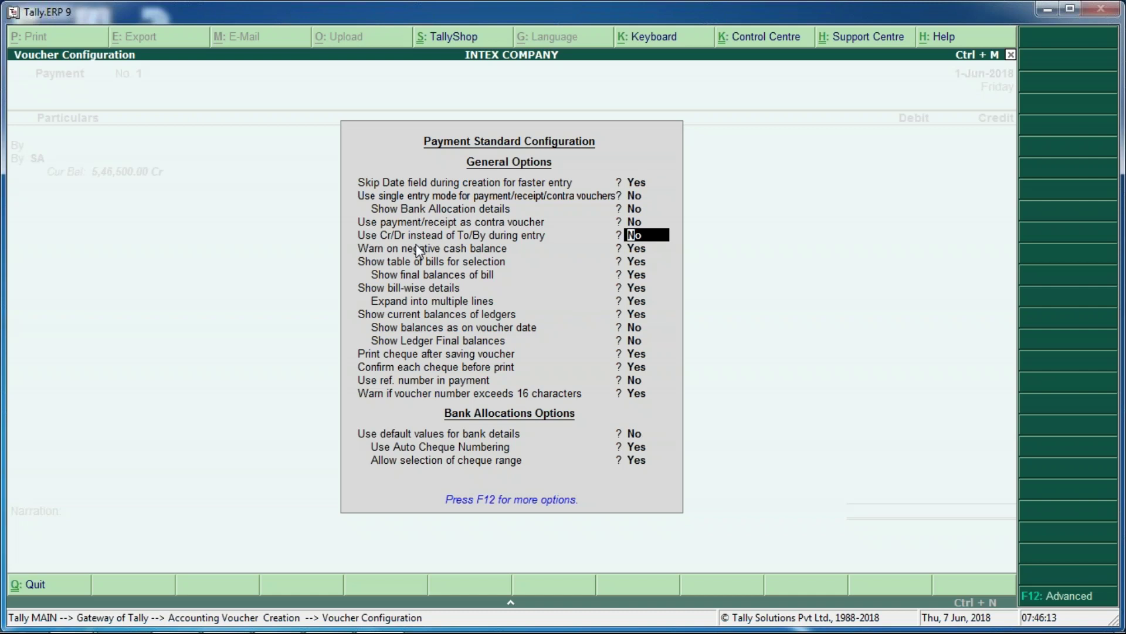
type("Y")
key("Return")
key("Return")
key("Return")
key("Return")
key("Return")
key("Return")
key("Return")
key("Return")
key("Return")
key("Return")
key("Return")
key("Return")
key("Return")
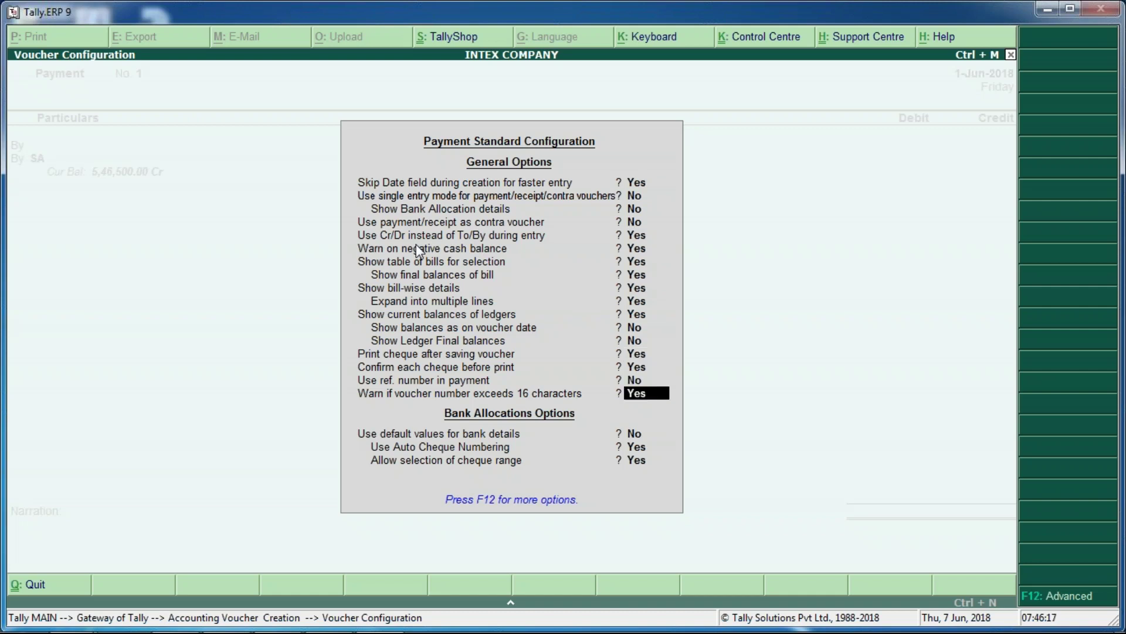
key("Return")
key("Return")
key("Return")
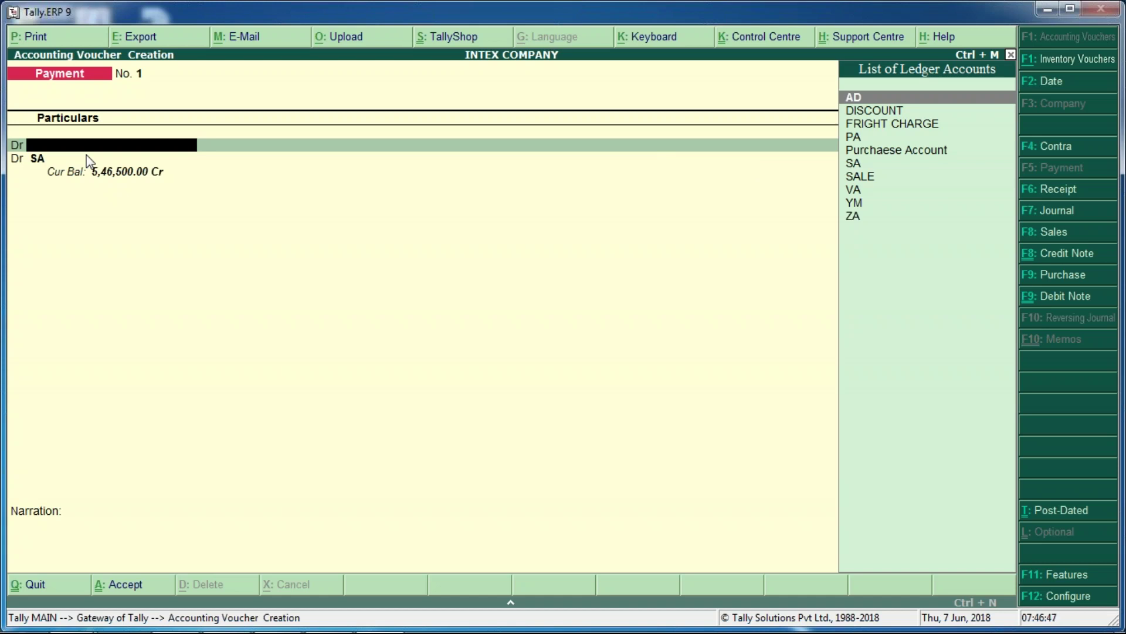
Step: Debit the SA ledger with 1200 on the first line of payment voucher 1
key("Down")
key("Down")
key("Down")
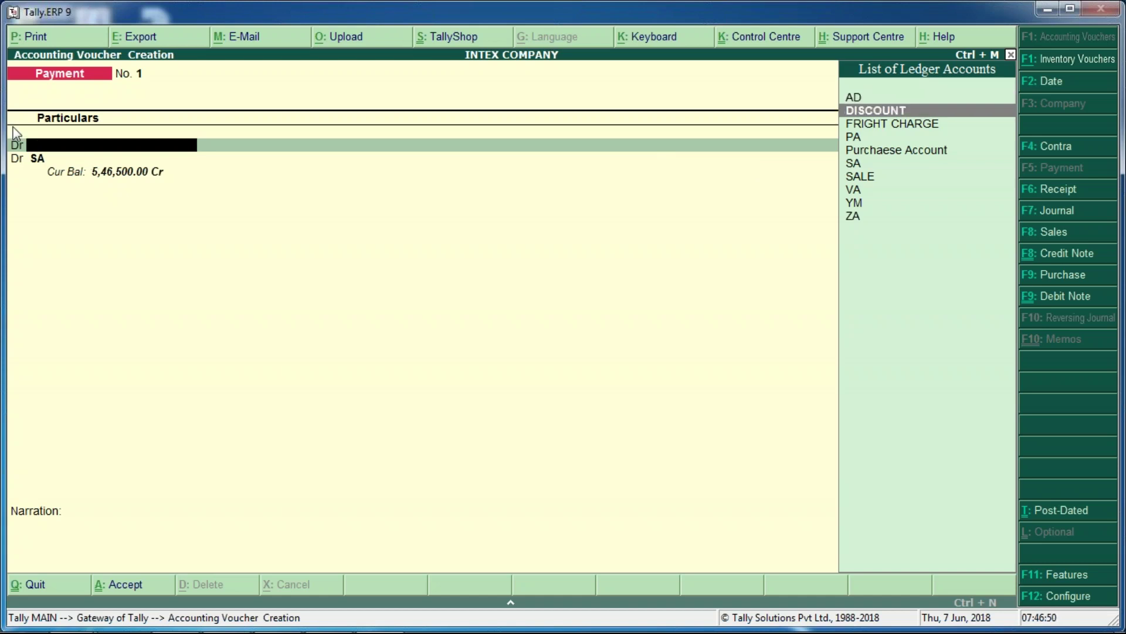
key("Down")
key("Down")
key("Return")
type("1200")
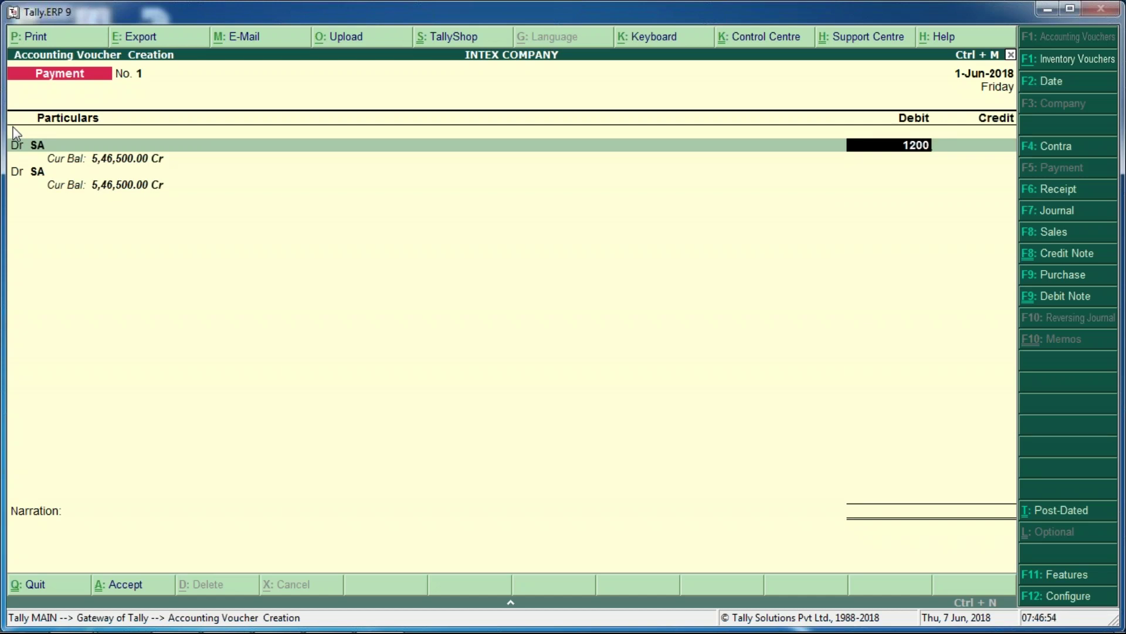
key("Return")
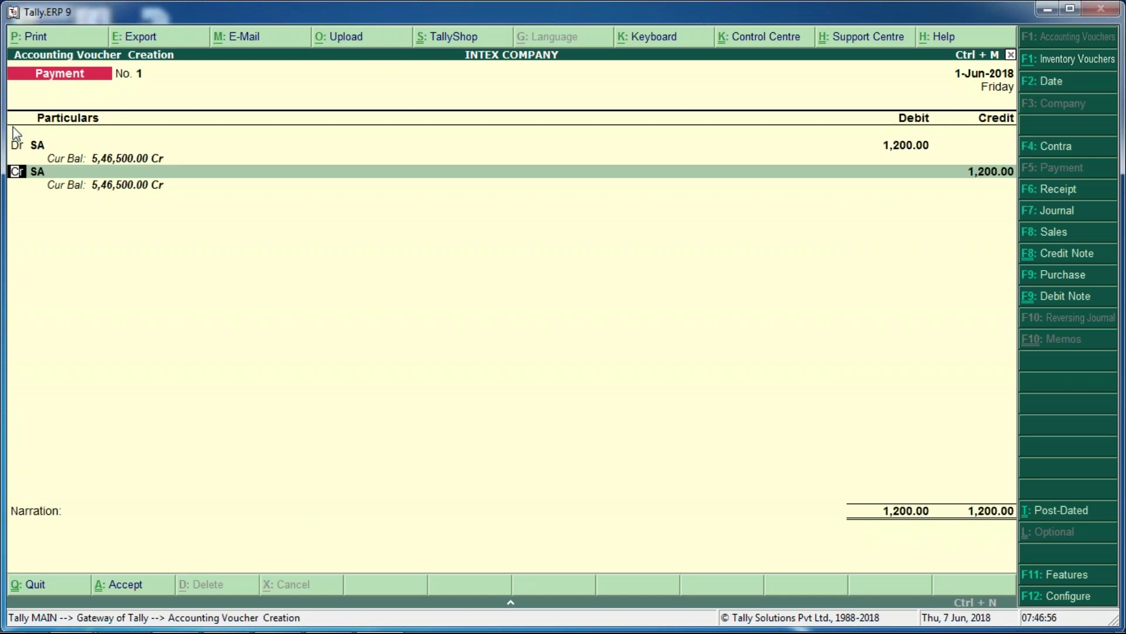
Step: Replace the second SA line with a 1,200 credit to Cash and save the payment without a narration
key("Return")
type("CAS")
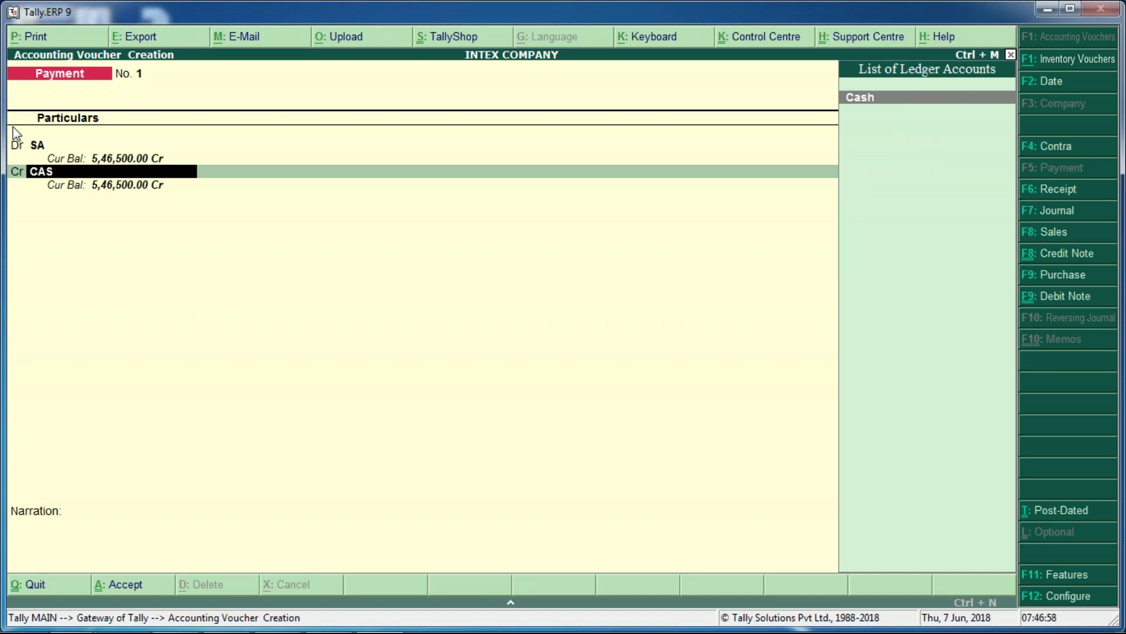
key("Return")
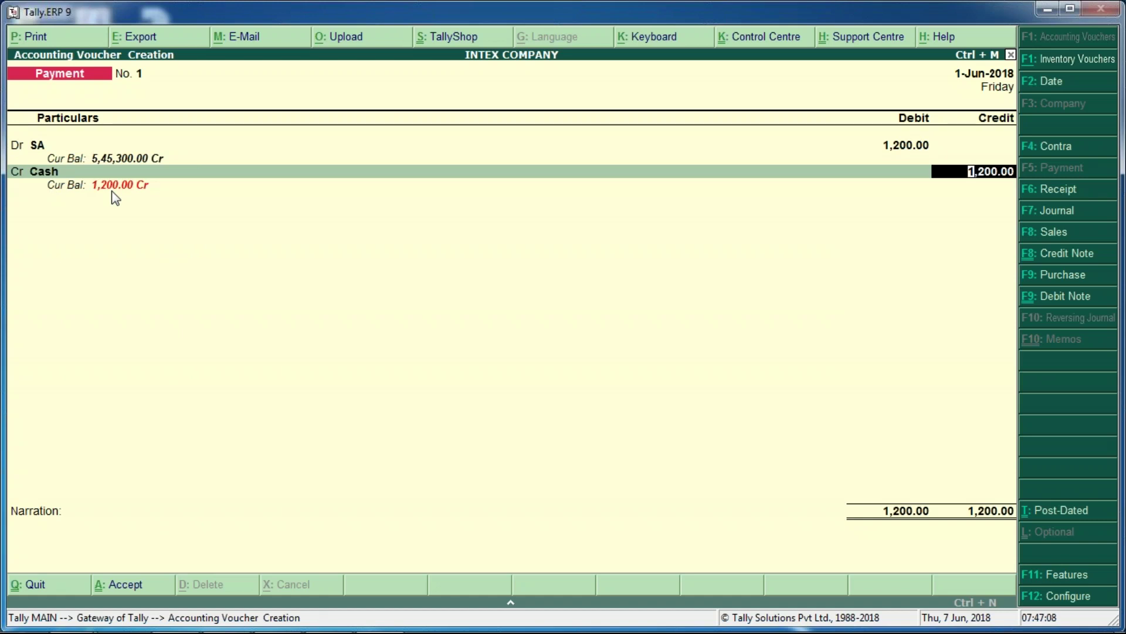
key("Return")
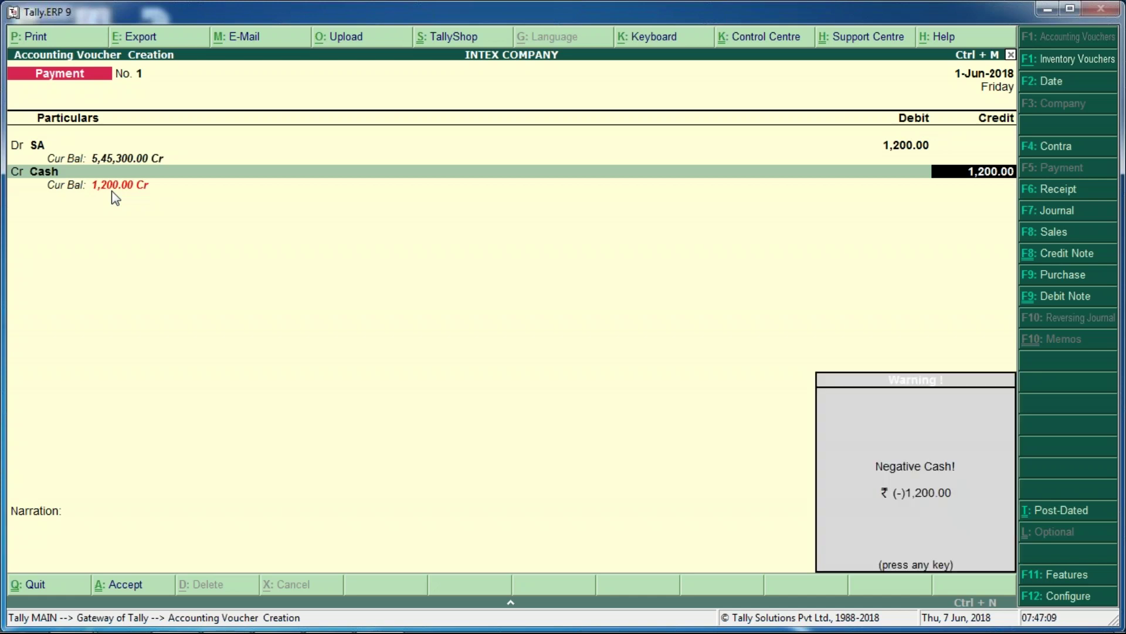
key("Return")
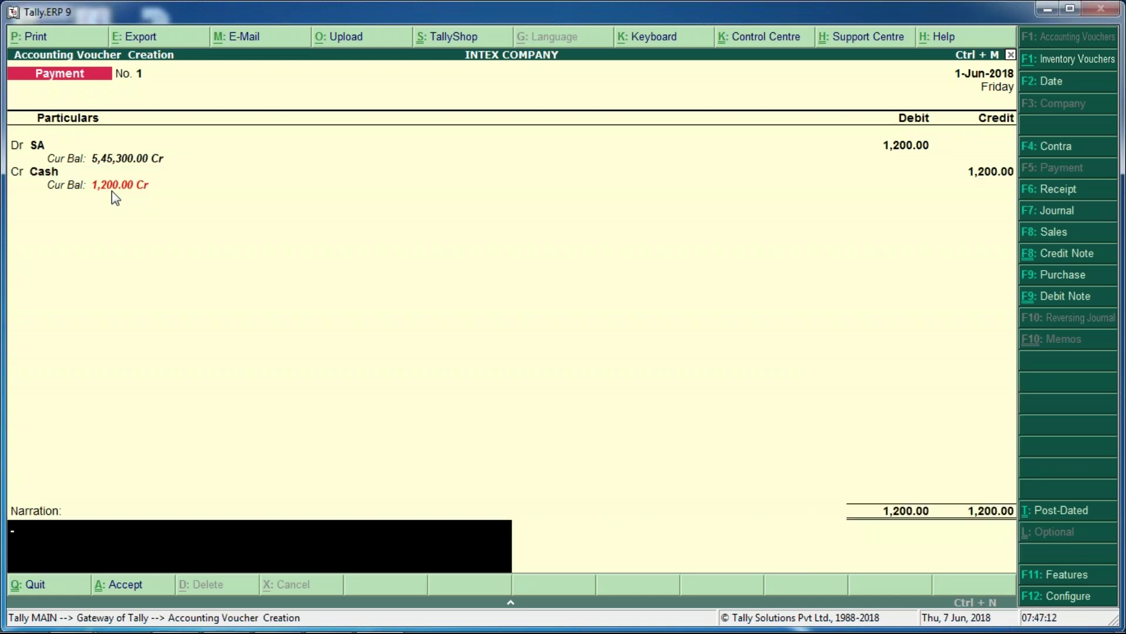
key("Return")
key("Return")
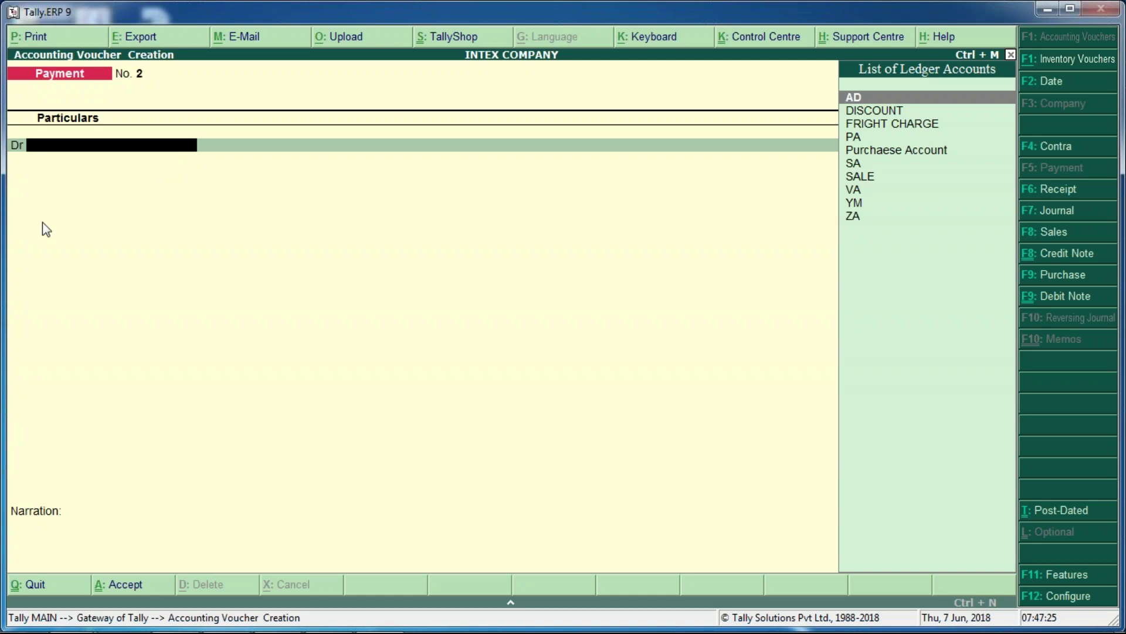
Step: Debit the PA ledger with 1200 in payment voucher 2
key("Down")
key("Down")
key("Down")
key("Return")
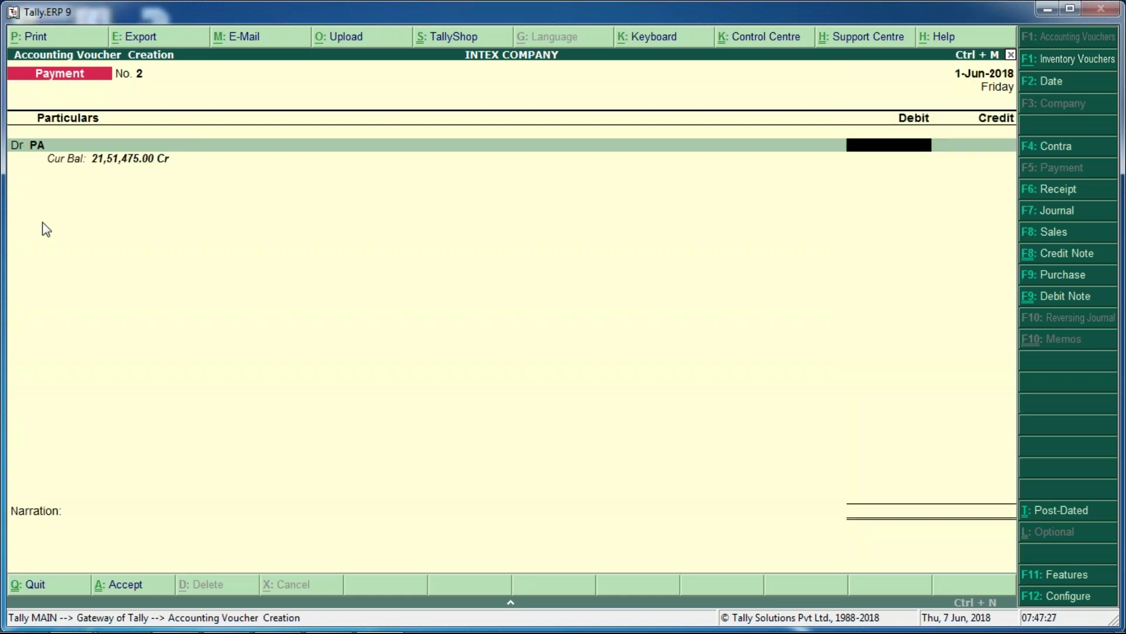
type("1200")
key("Return")
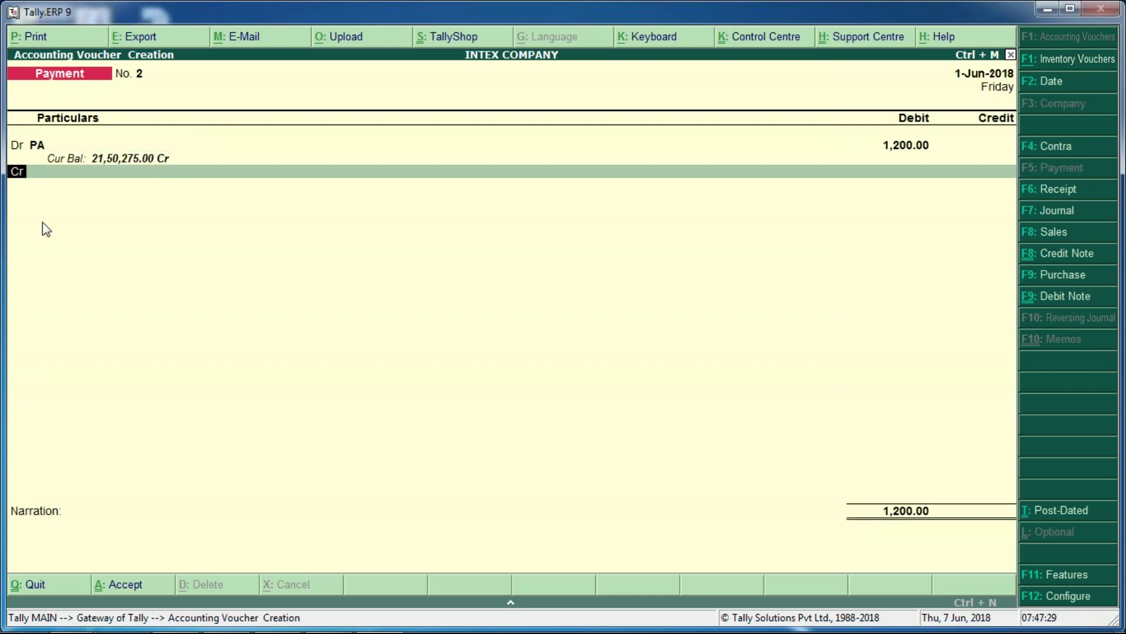
Step: Credit Cash with 1,200 against PA and accept the payment voucher without a narration
key("Down")
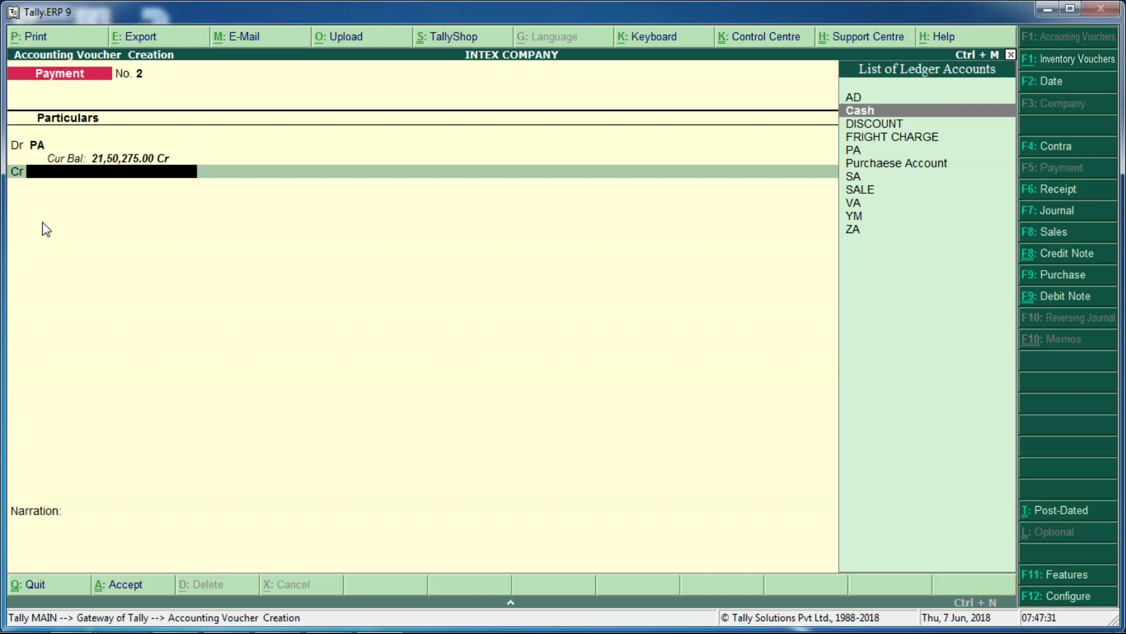
key("Return")
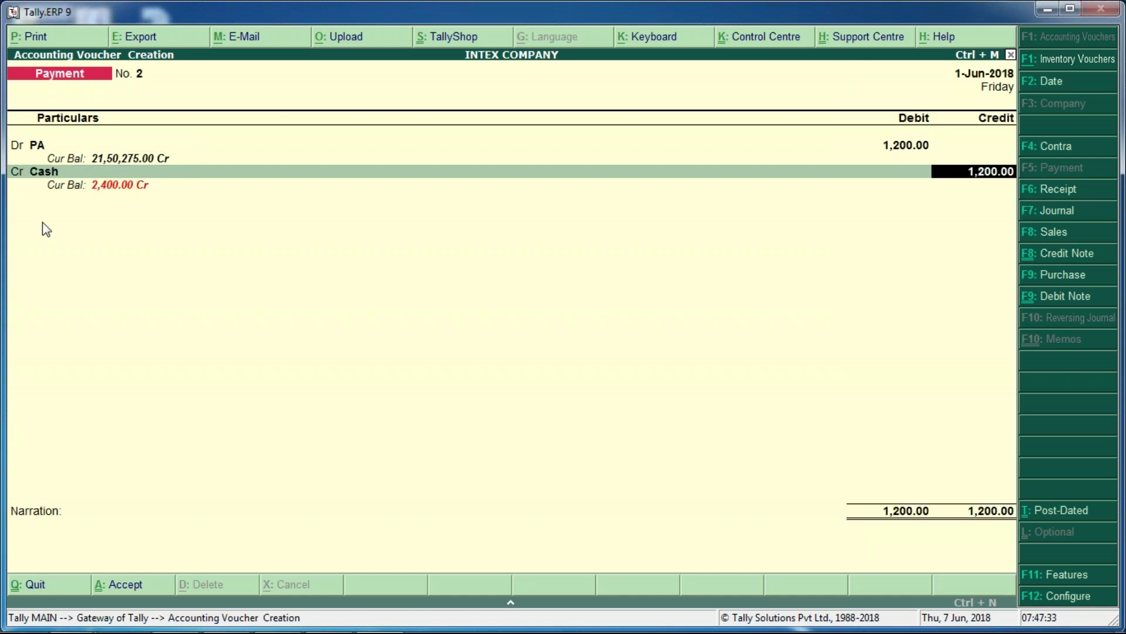
key("Return")
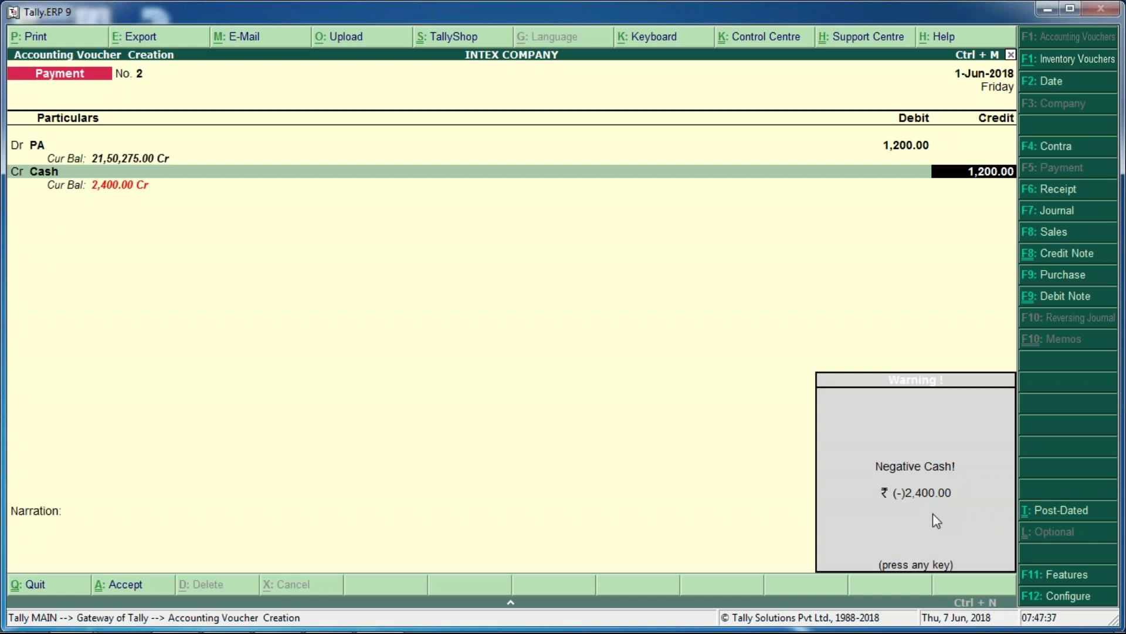
key("Return")
key("Return")
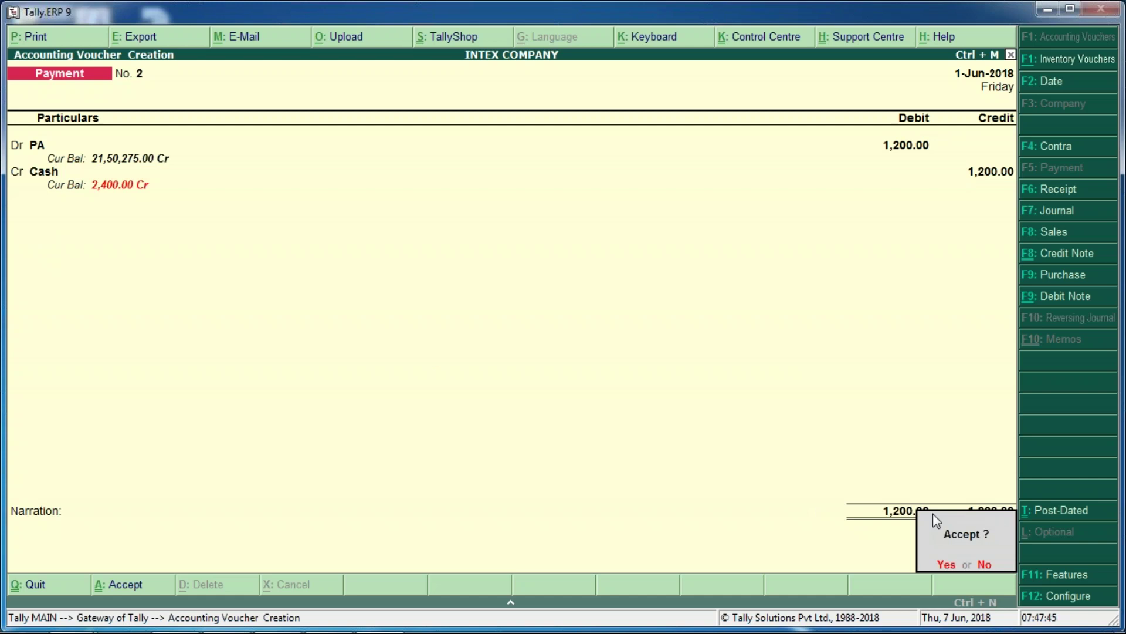
key("Return")
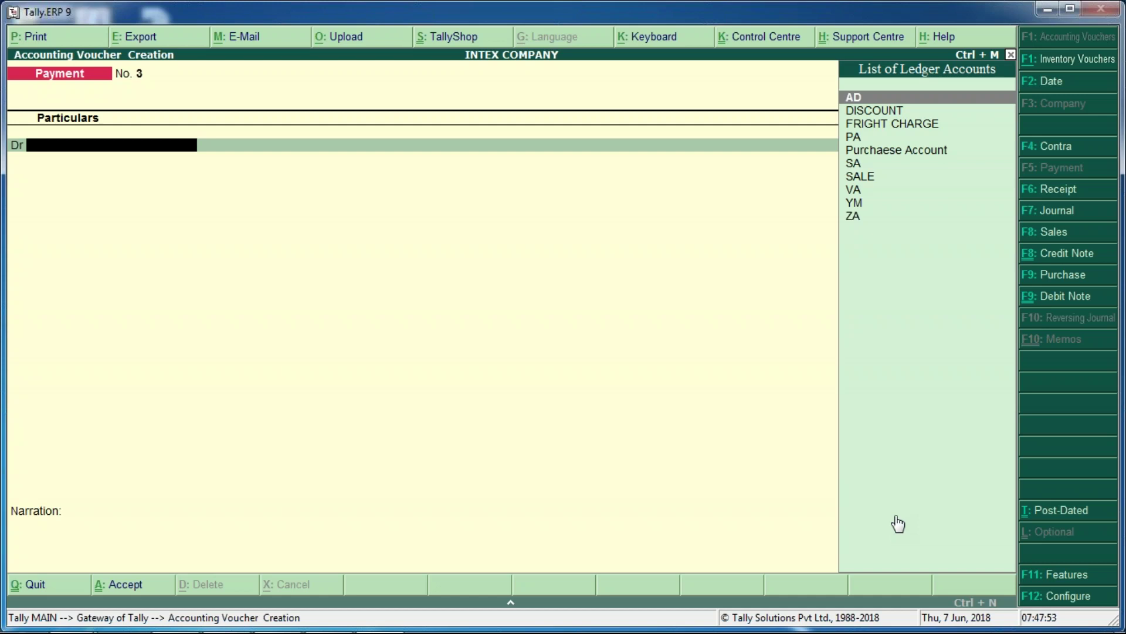
Step: Review the payment voucher configuration down to the Cr/Dr entry option and leave it without changes
key("F12")
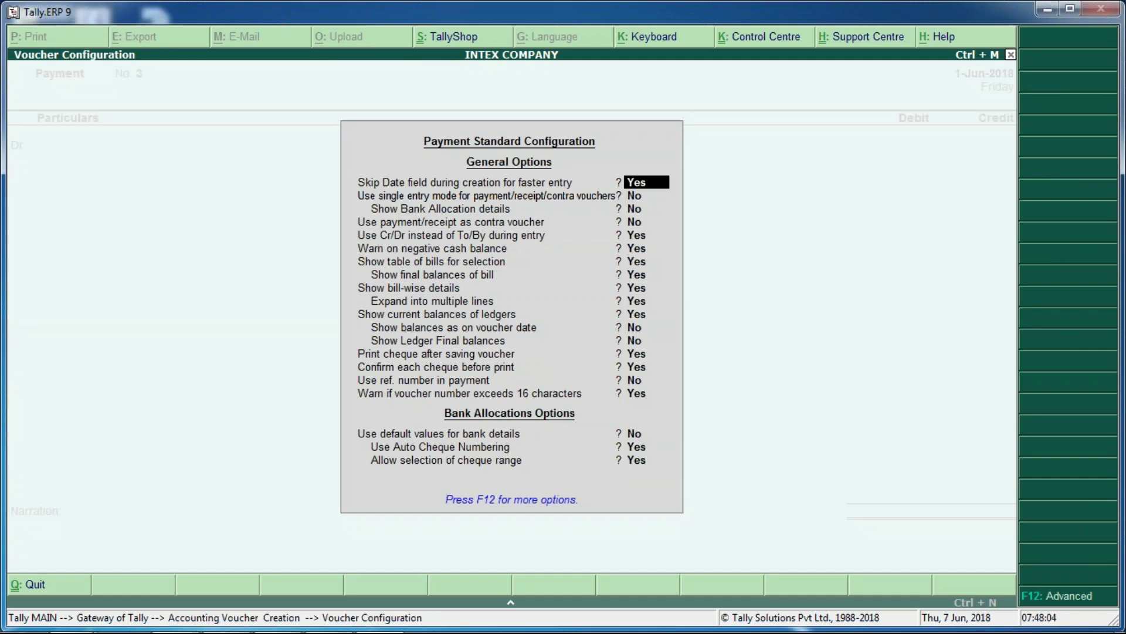
key("Return")
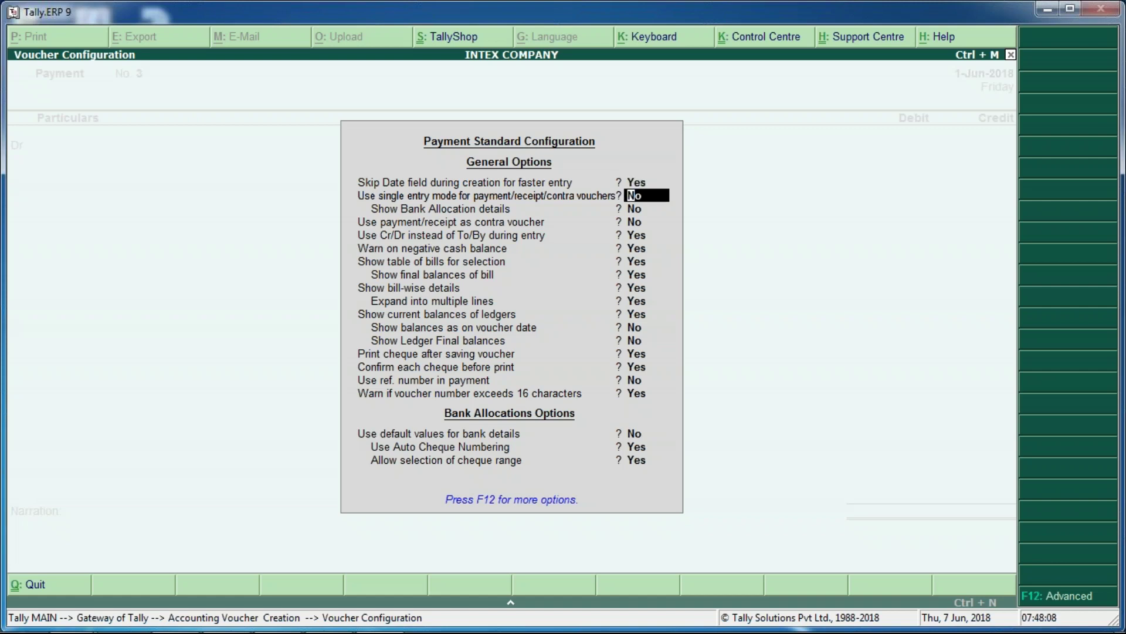
key("Return")
key("Return")
key("Return")
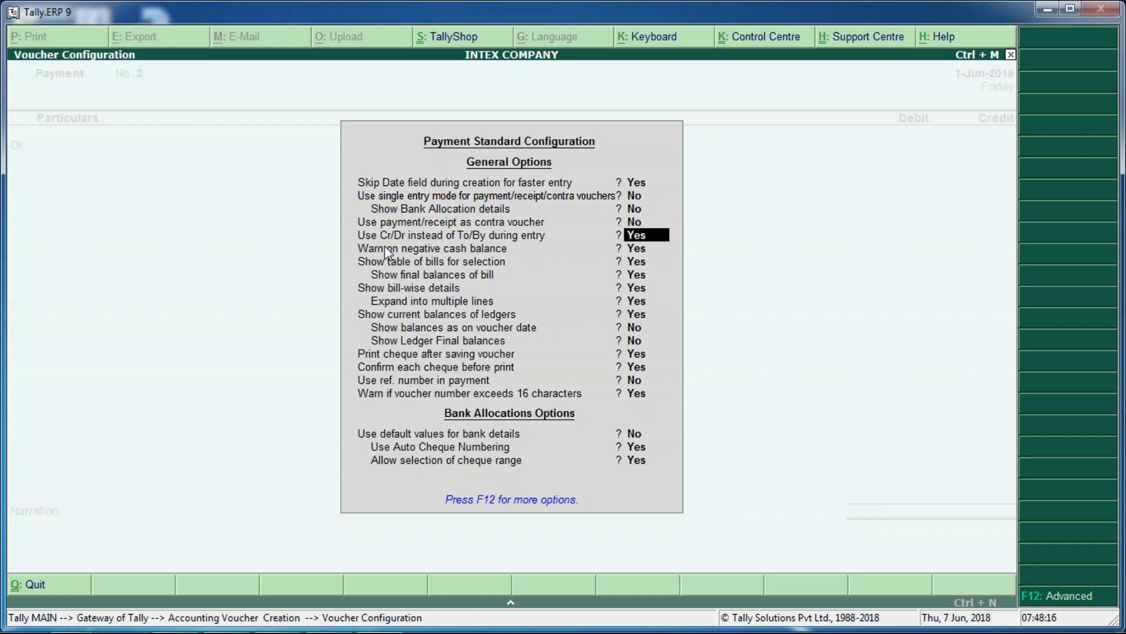
key("BackSpace")
key("Escape")
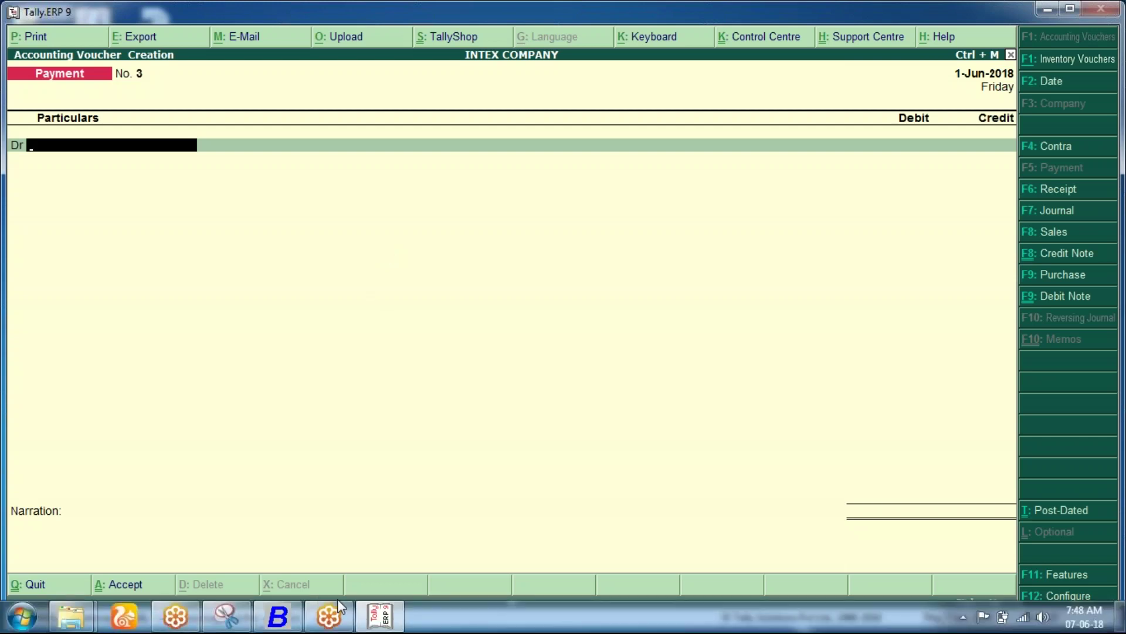
key("super+e")
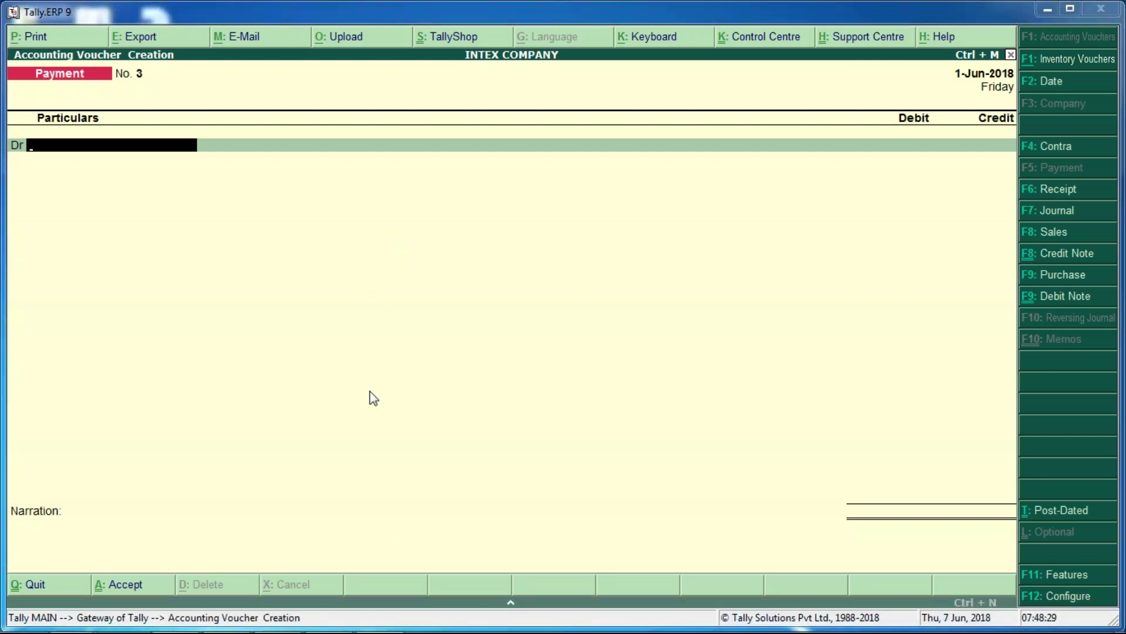
Step: Open the Excel workbook 1 from the Downloads folder and show the account chart on Sheet1
left_click(207, 134)
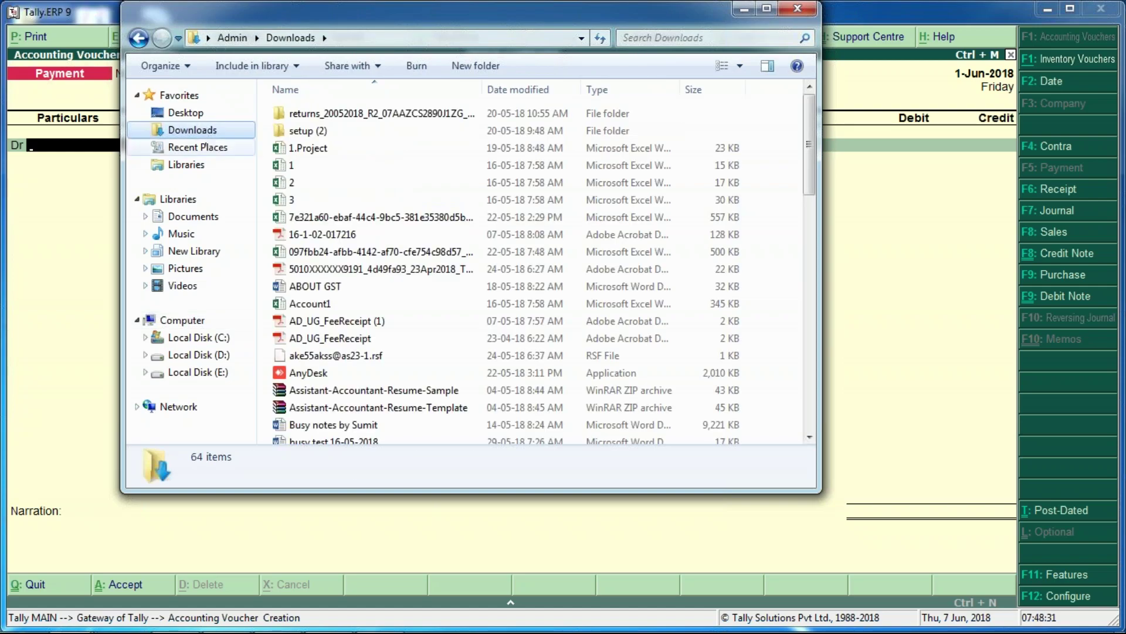
double_click(291, 165)
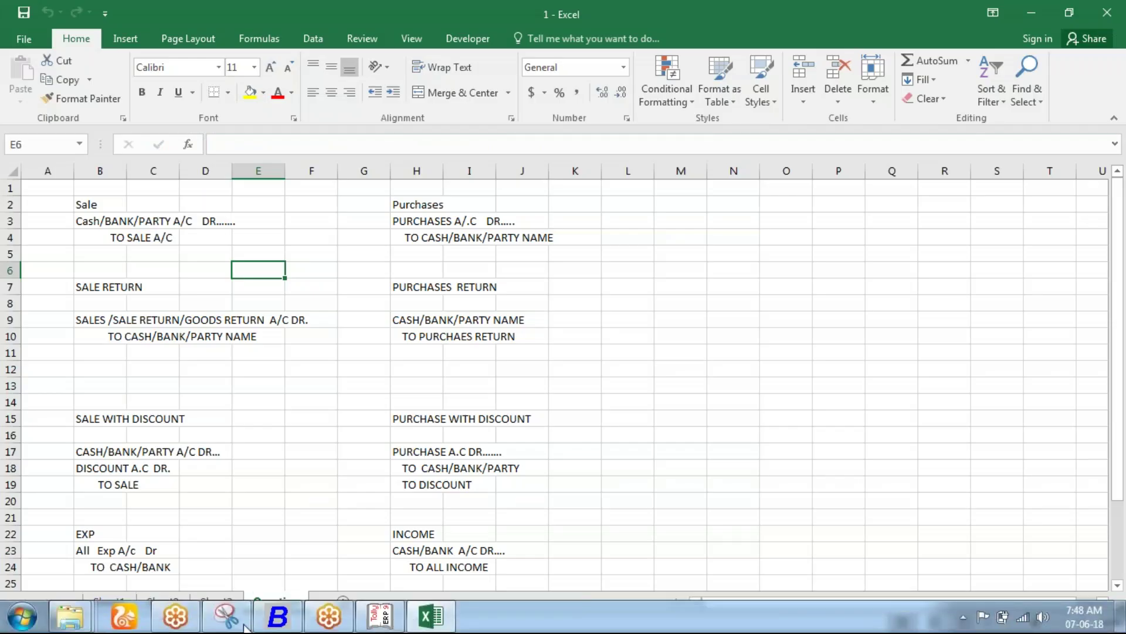
left_click(244, 619)
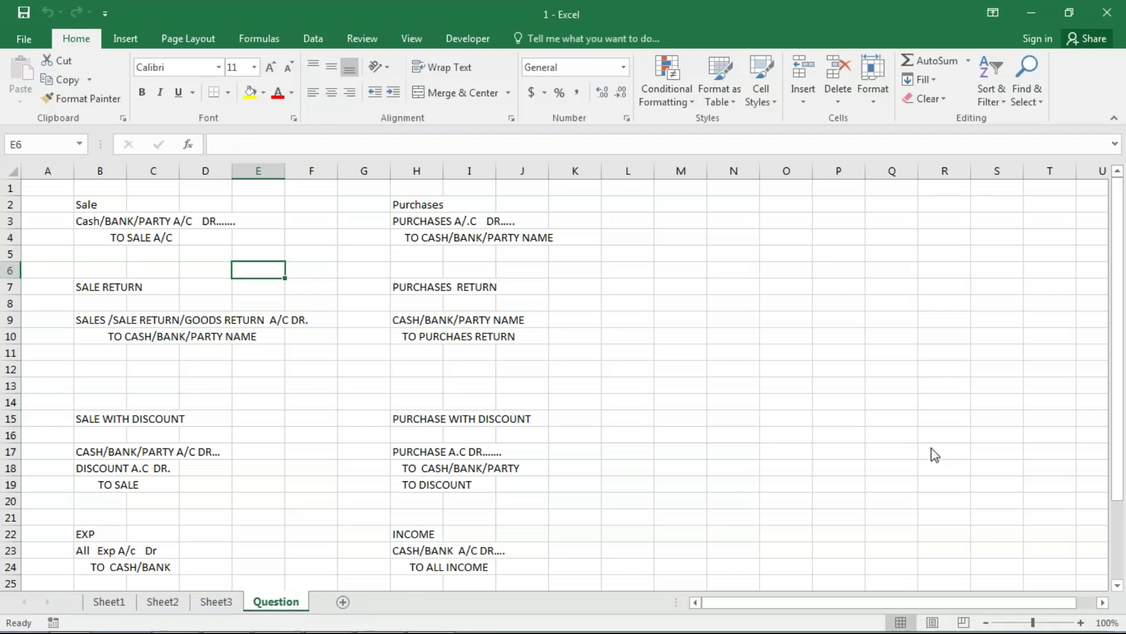
left_click(120, 606)
left_click(288, 506)
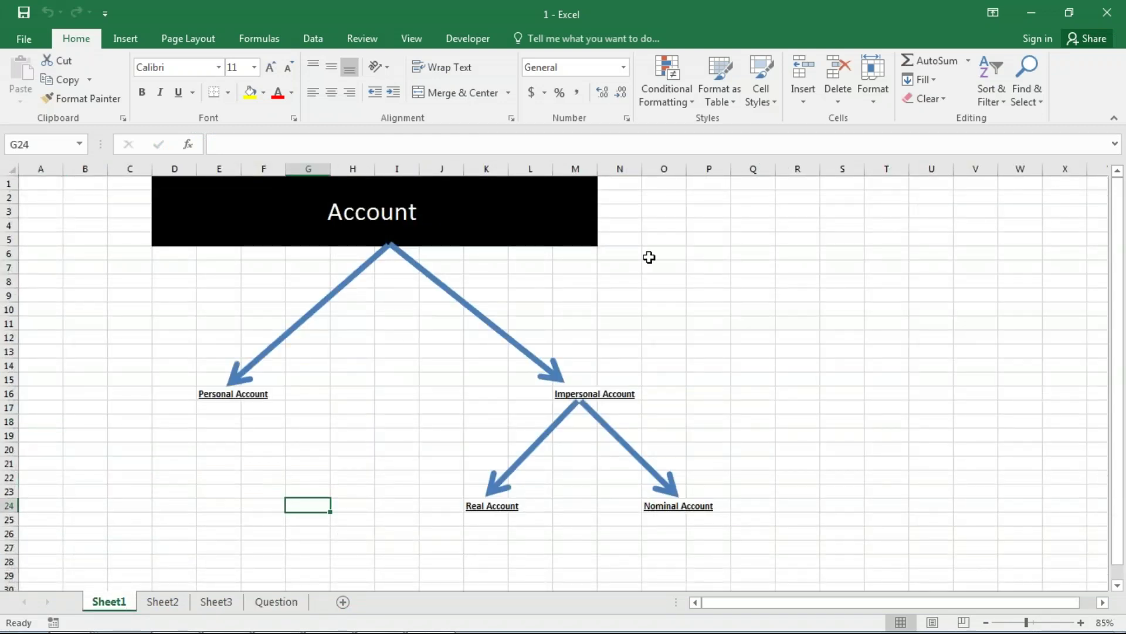
Step: Examine how the account chart divides accounts into Personal Account and Impersonal Account
left_click(1100, 43)
left_click_drag(196, 392, 671, 398)
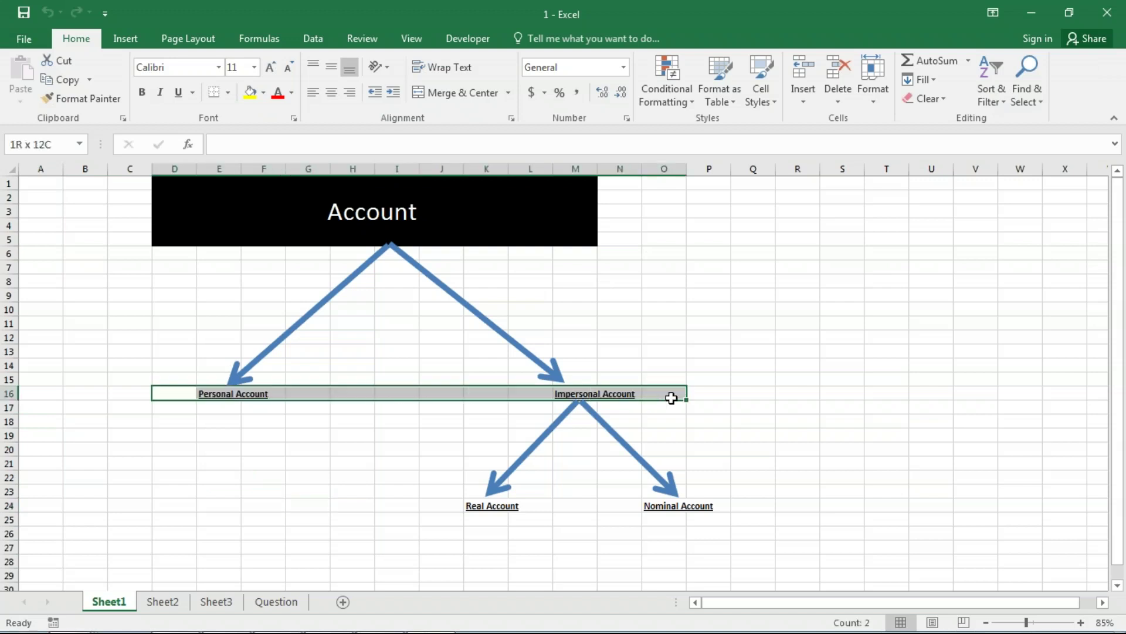
left_click(212, 394)
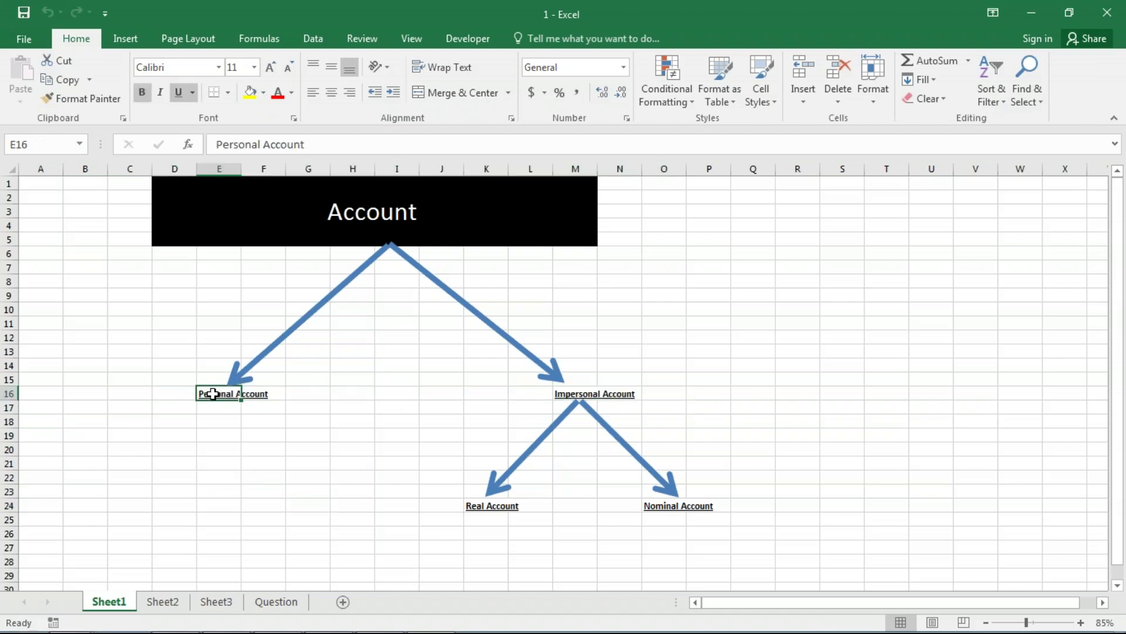
left_click(559, 382)
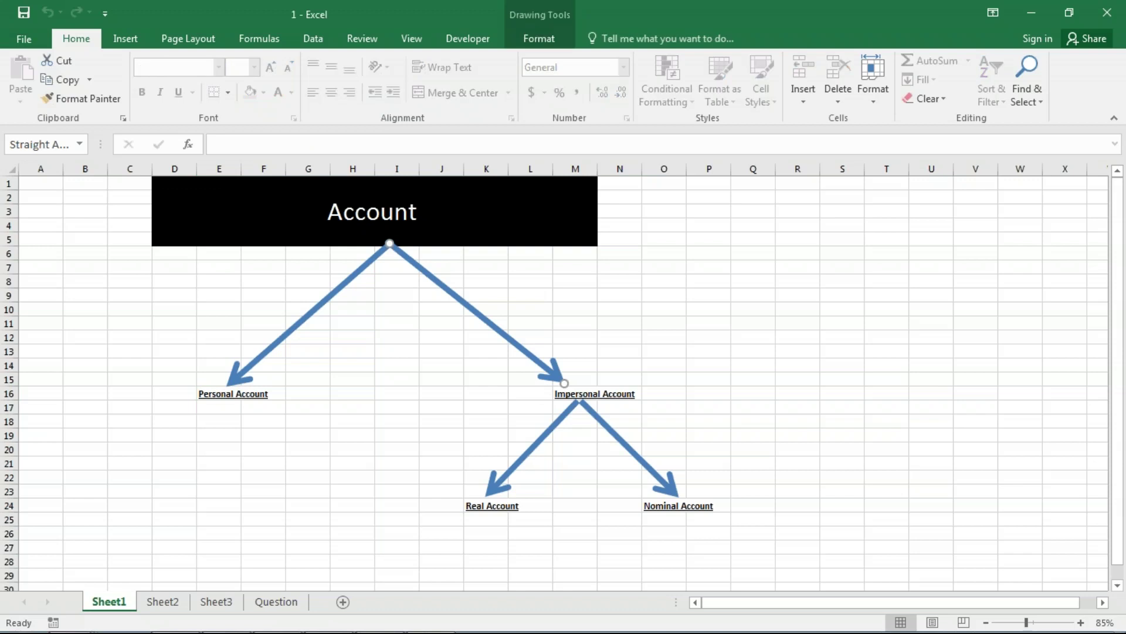
left_click(563, 392)
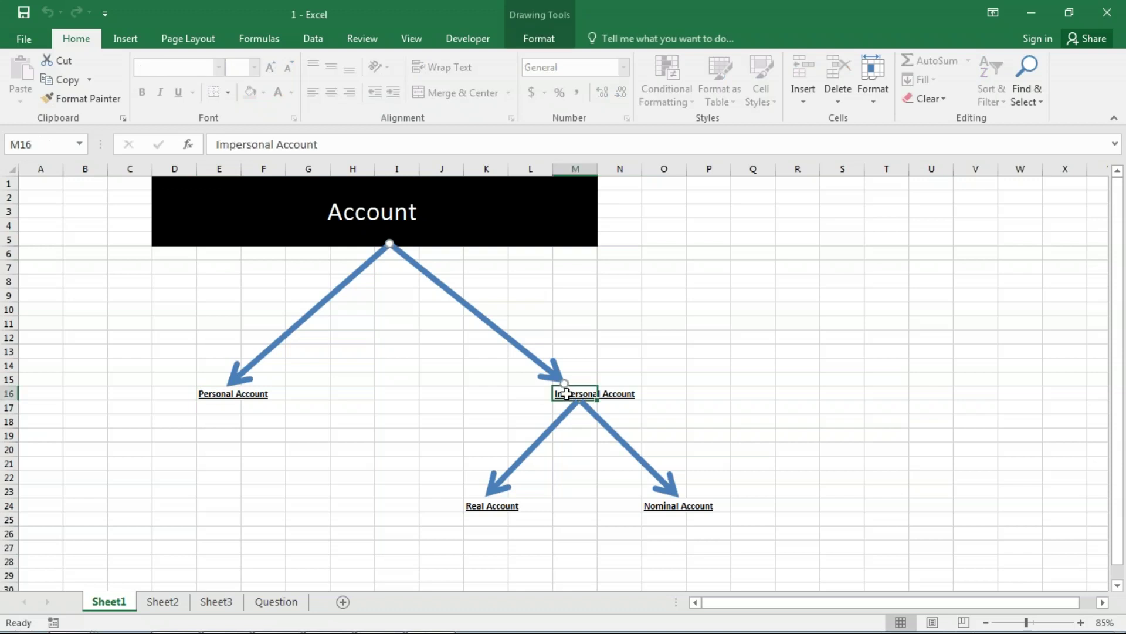
left_click(195, 398)
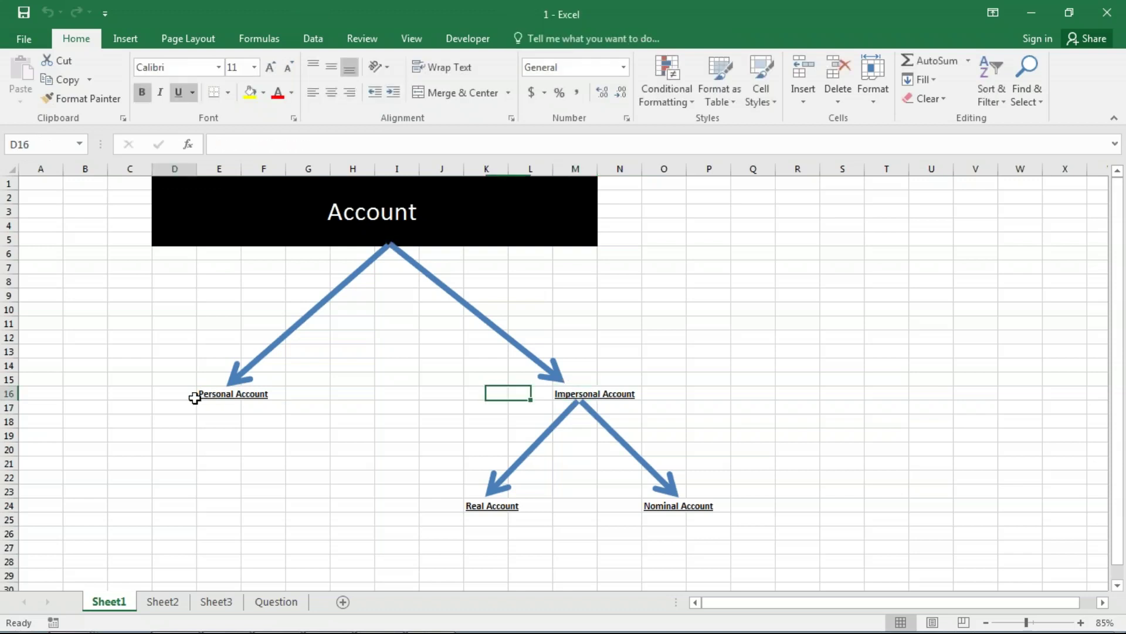
left_click(576, 394)
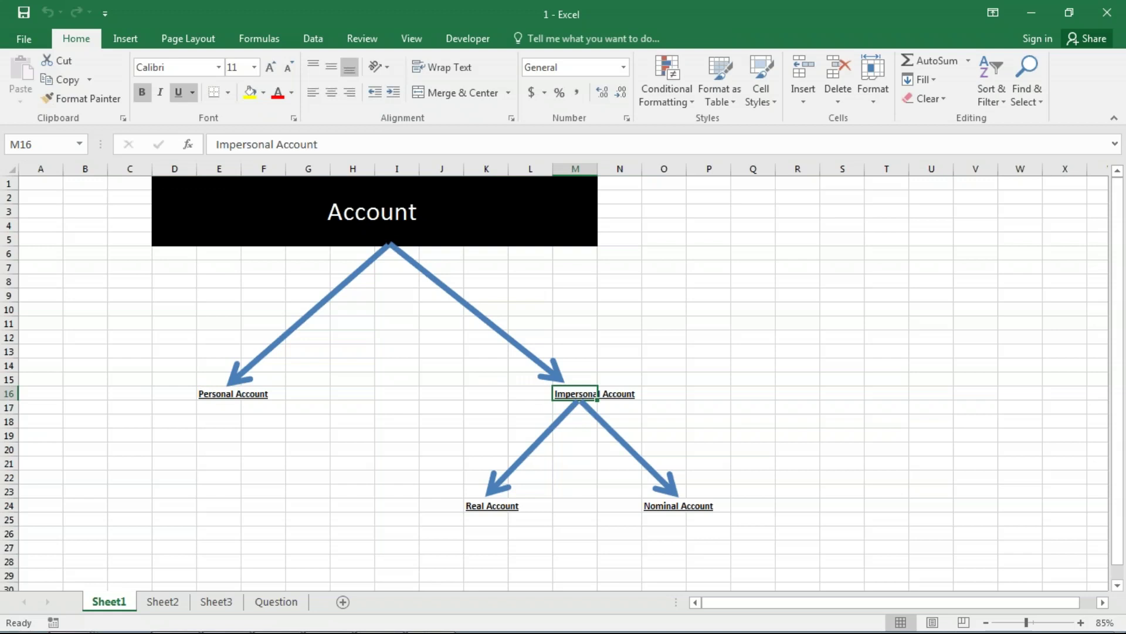
Step: Check the area beneath Personal Account for sub-branches and compare it with the Impersonal Account heading
left_click_drag(229, 395, 236, 488)
scroll(272, 445, "down", 6)
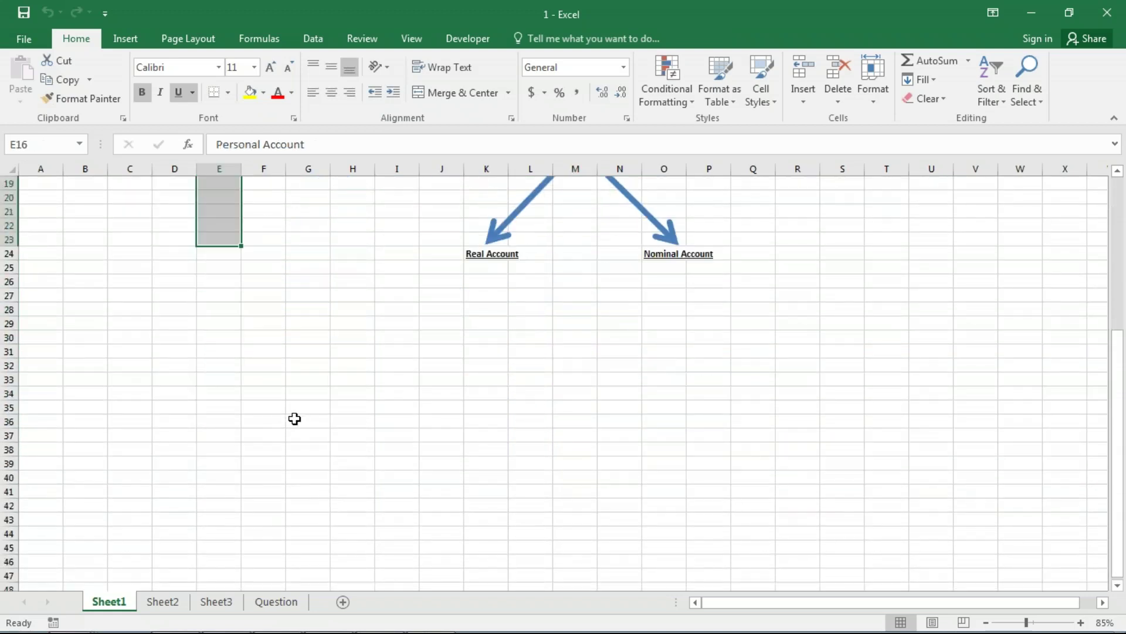
scroll(295, 418, "up", 2)
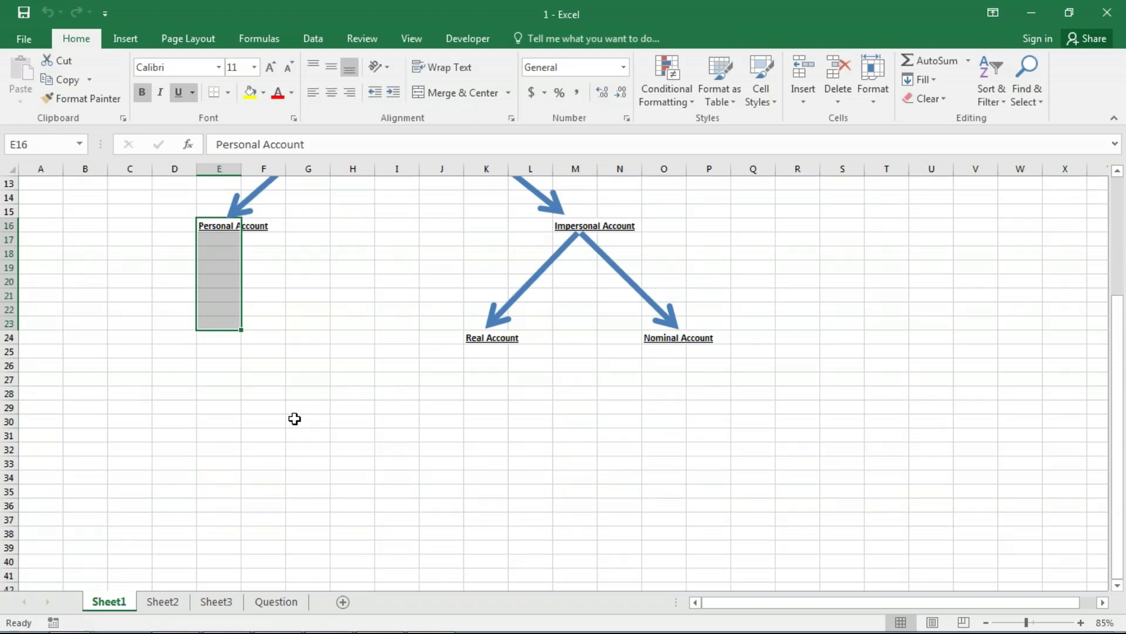
scroll(295, 418, "up", 2)
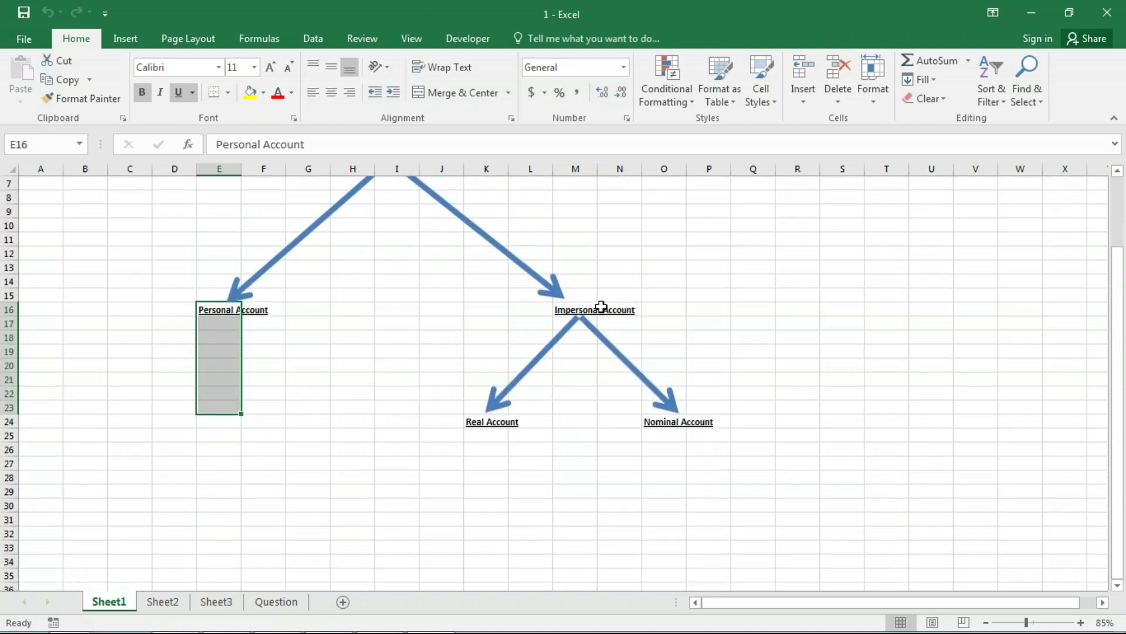
left_click(602, 307)
left_click_drag(540, 309, 635, 302)
left_click(226, 308)
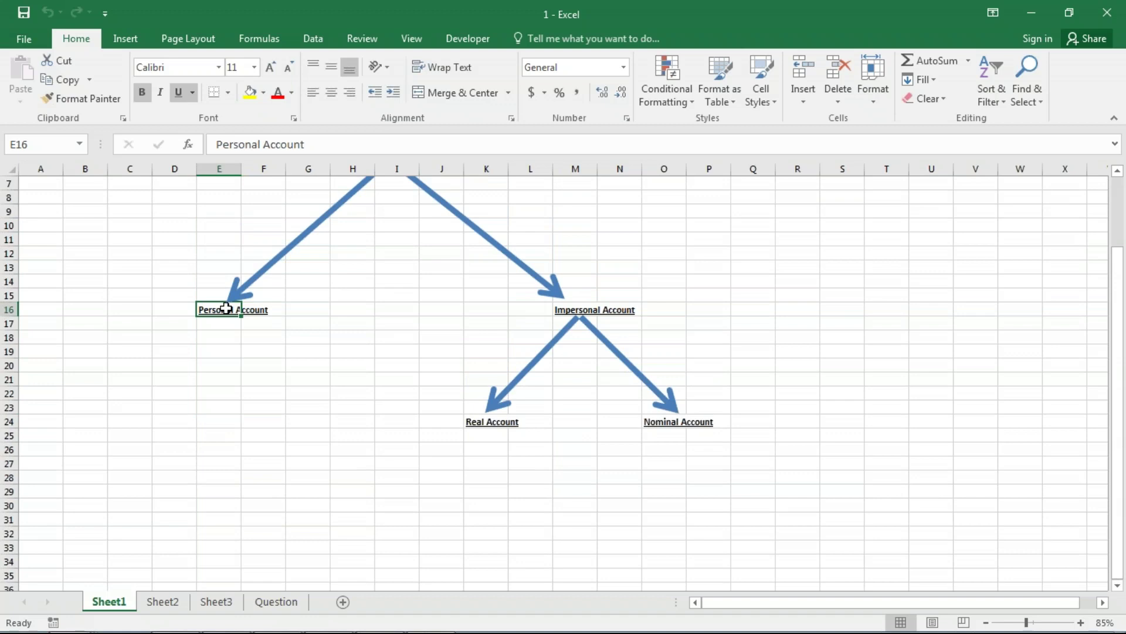
Step: Examine the Impersonal Account branch and its two subtypes, Real Account and Nominal Account
scroll(226, 308, "down", 2)
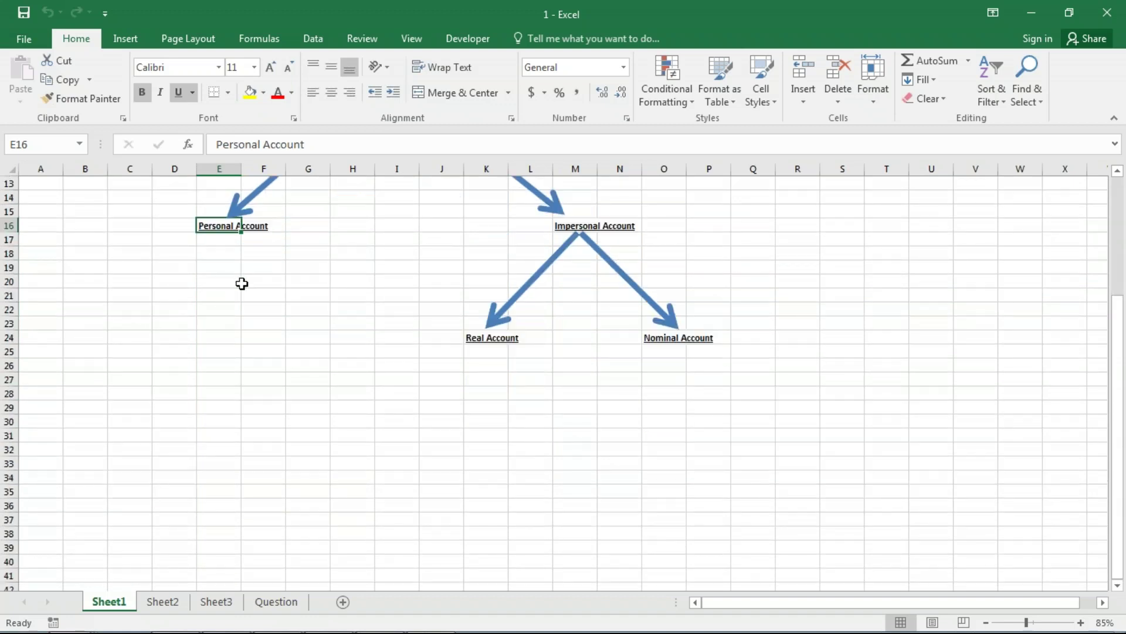
left_click(577, 228)
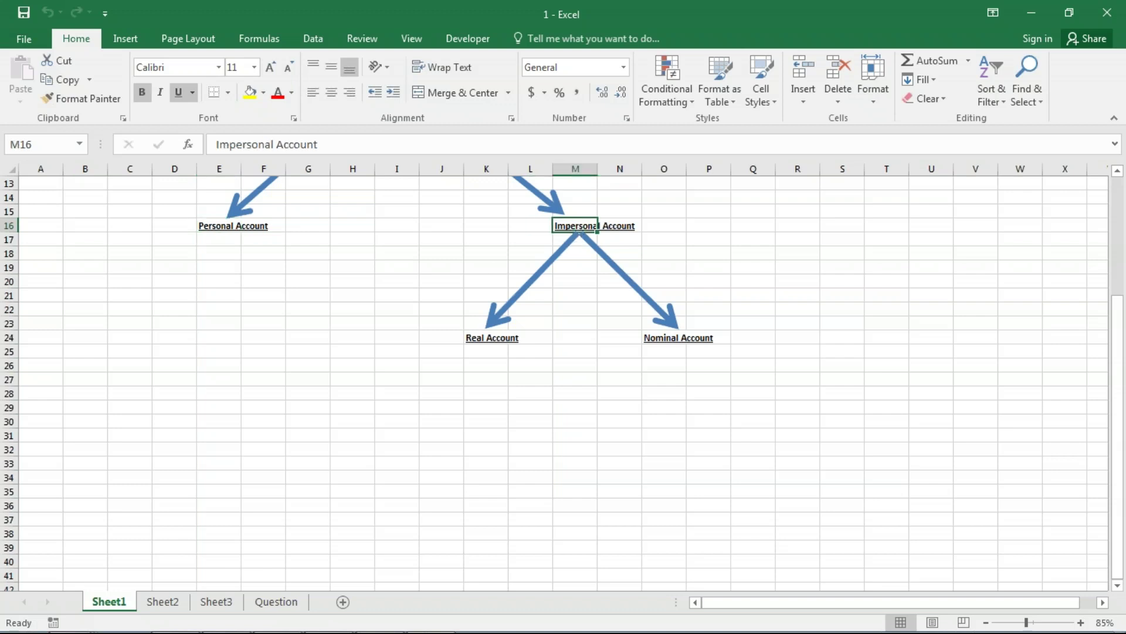
scroll(480, 386, "up", 1)
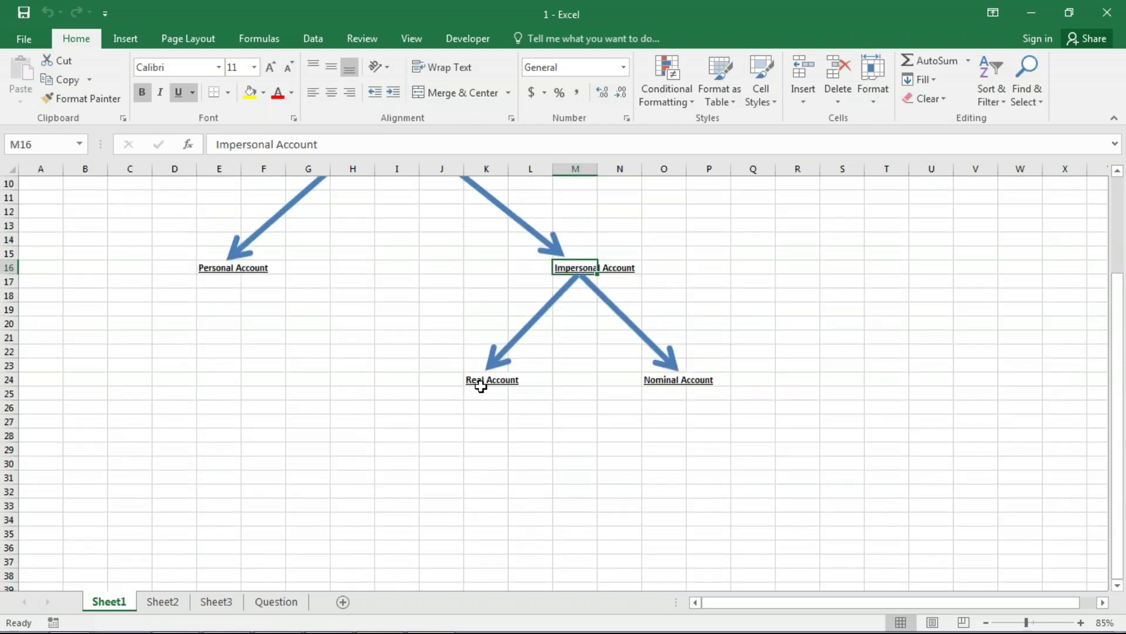
left_click(654, 377)
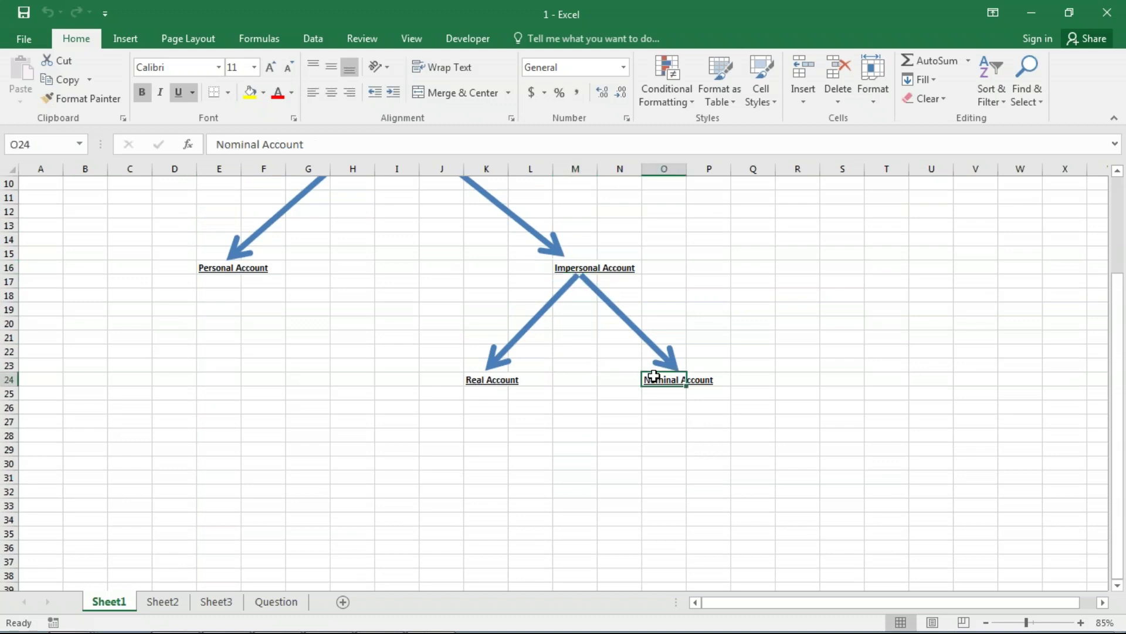
left_click(486, 377)
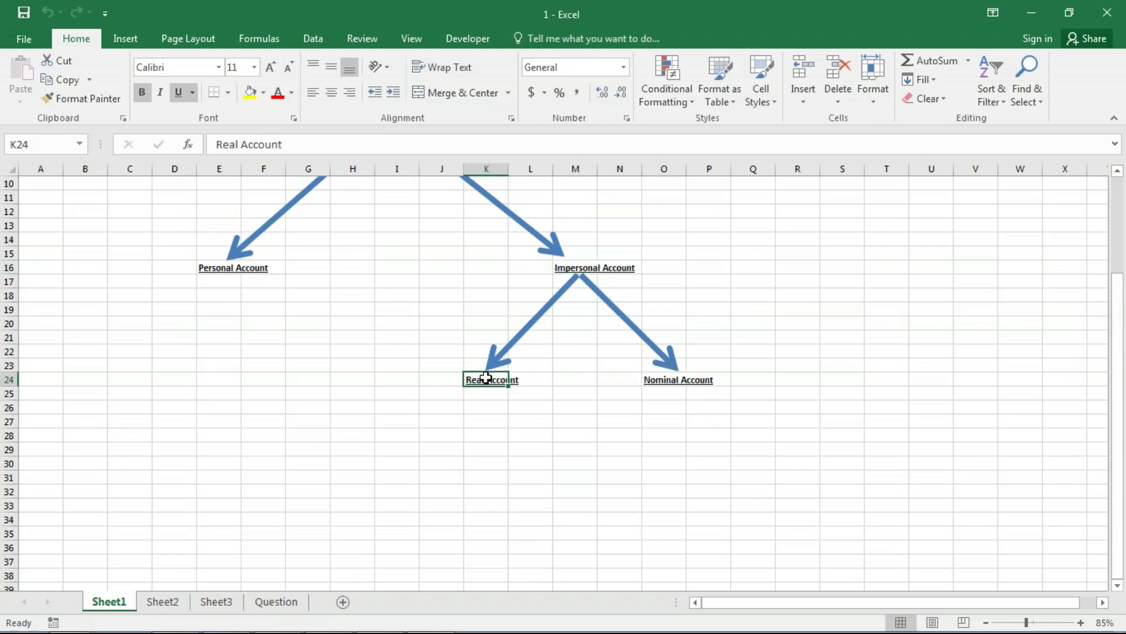
left_click(661, 382)
scroll(468, 393, "up", 3)
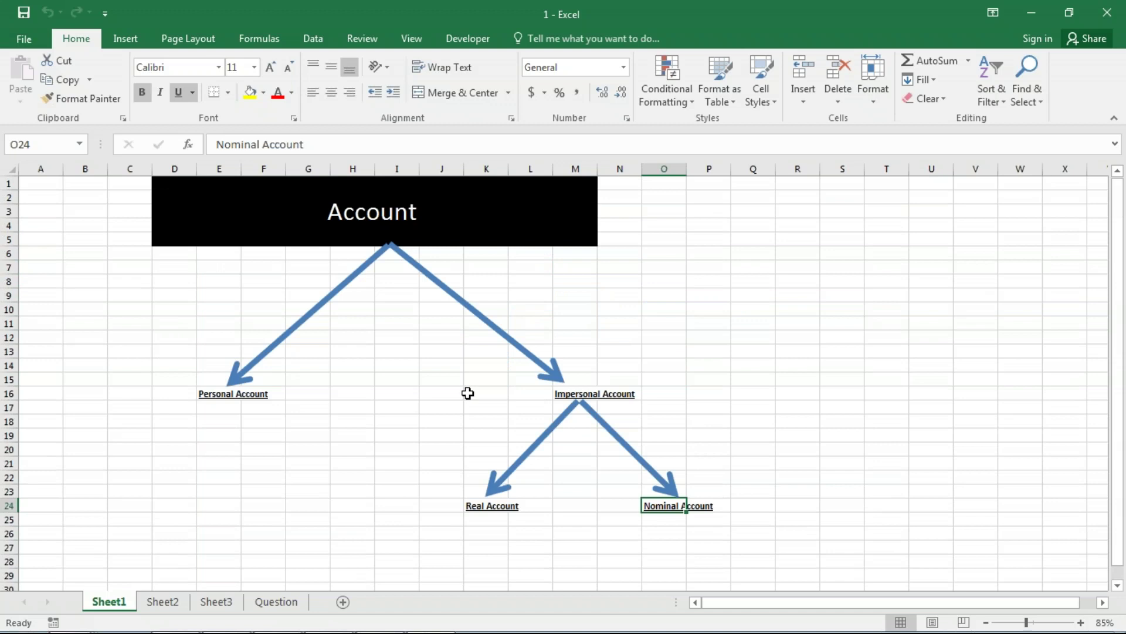
Step: Review the Personal Account and Impersonal Account branches of the chart once more
left_click(219, 406)
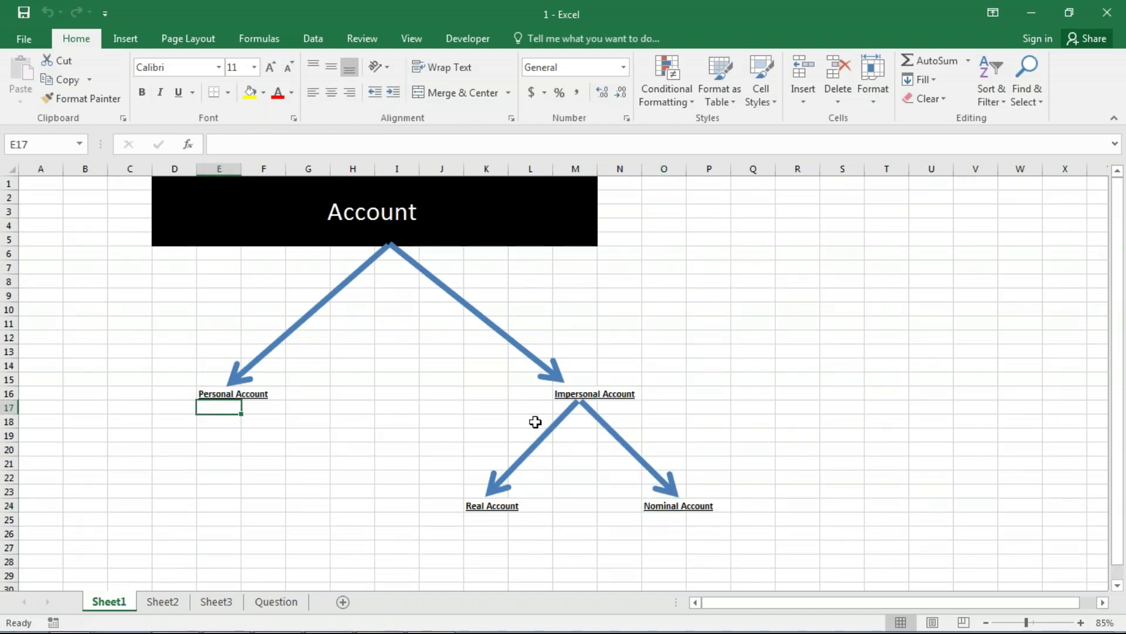
left_click(215, 390)
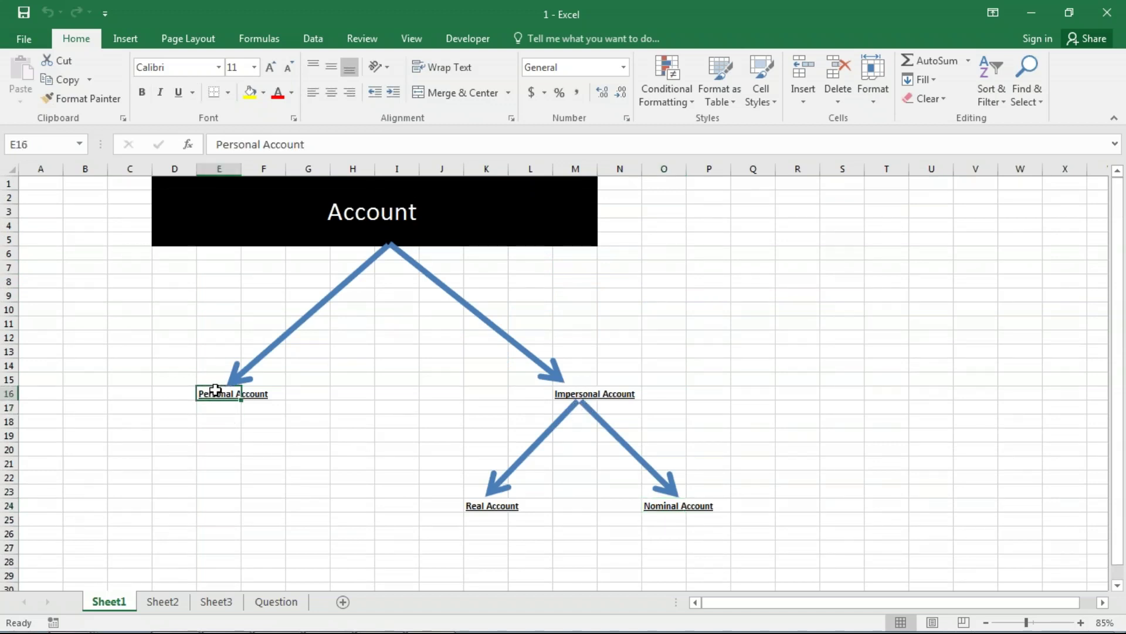
left_click_drag(215, 390, 213, 473)
left_click(592, 396)
left_click_drag(597, 403, 593, 496)
scroll(583, 464, "down", 3)
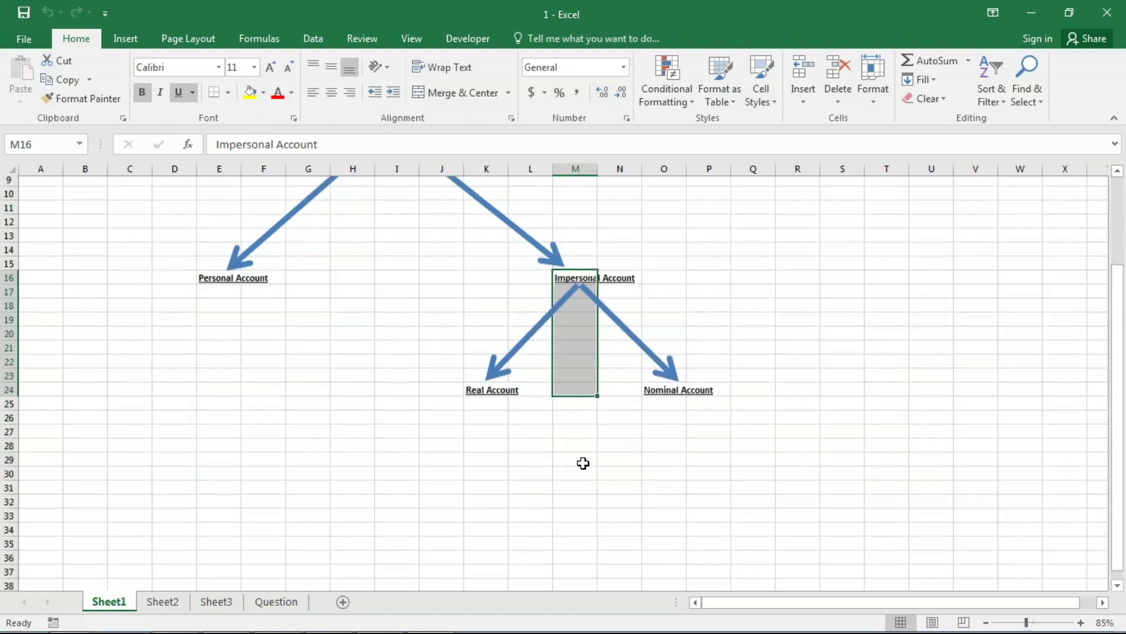
scroll(583, 464, "down", 3)
left_click(241, 632)
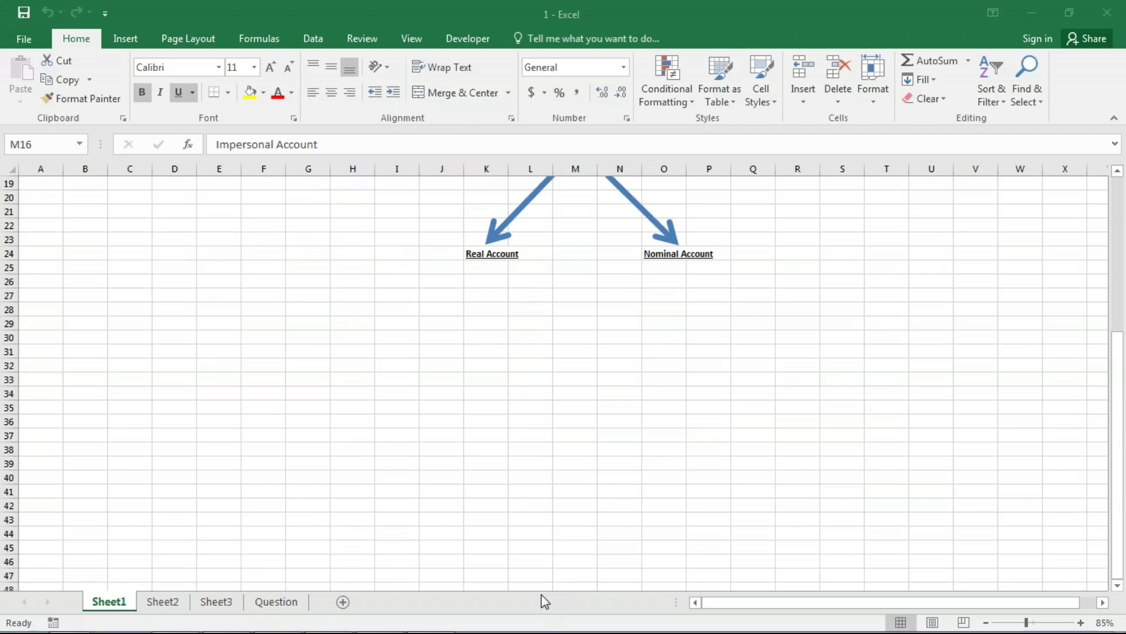
Step: Show Sheet2 and review the list of example names under the Personal Account heading
left_click(161, 601)
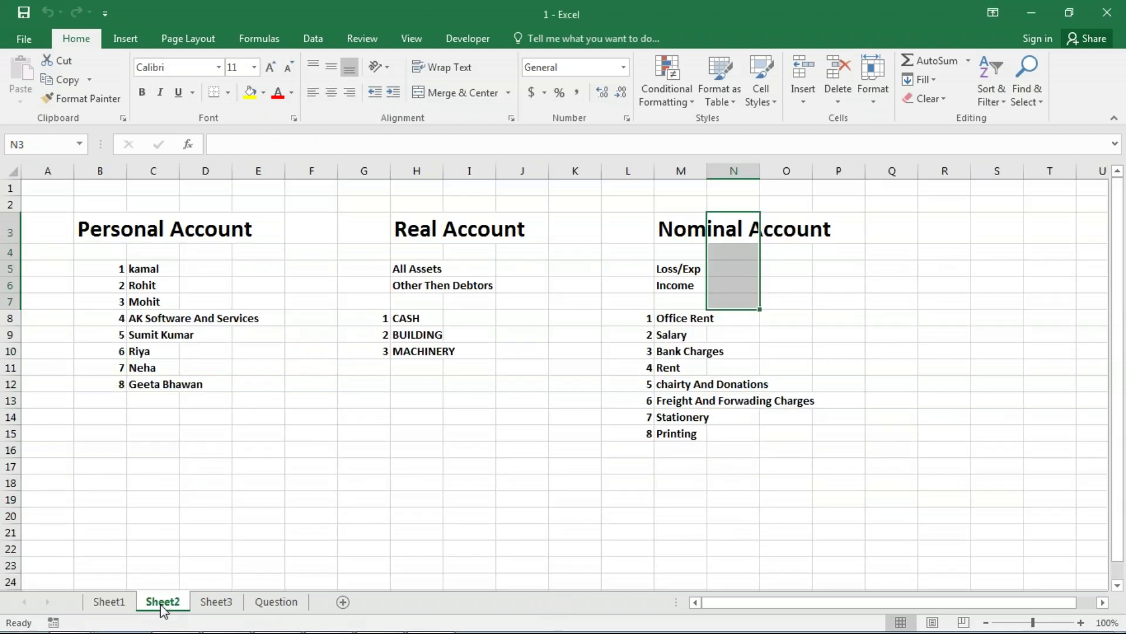
left_click_drag(141, 271, 152, 385)
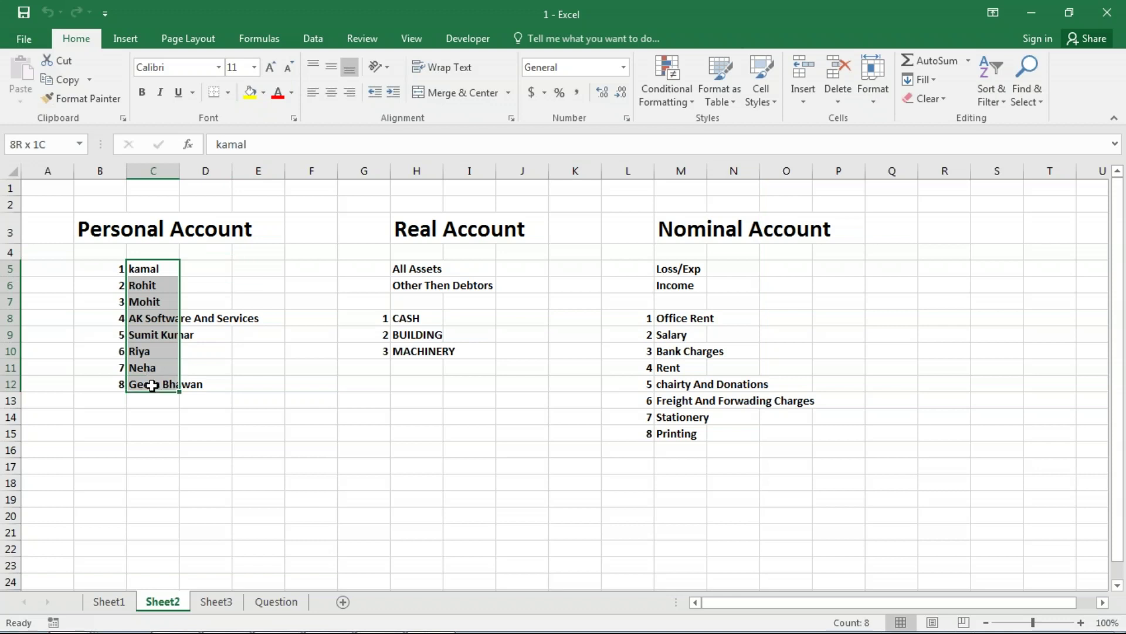
left_click_drag(152, 385, 162, 406)
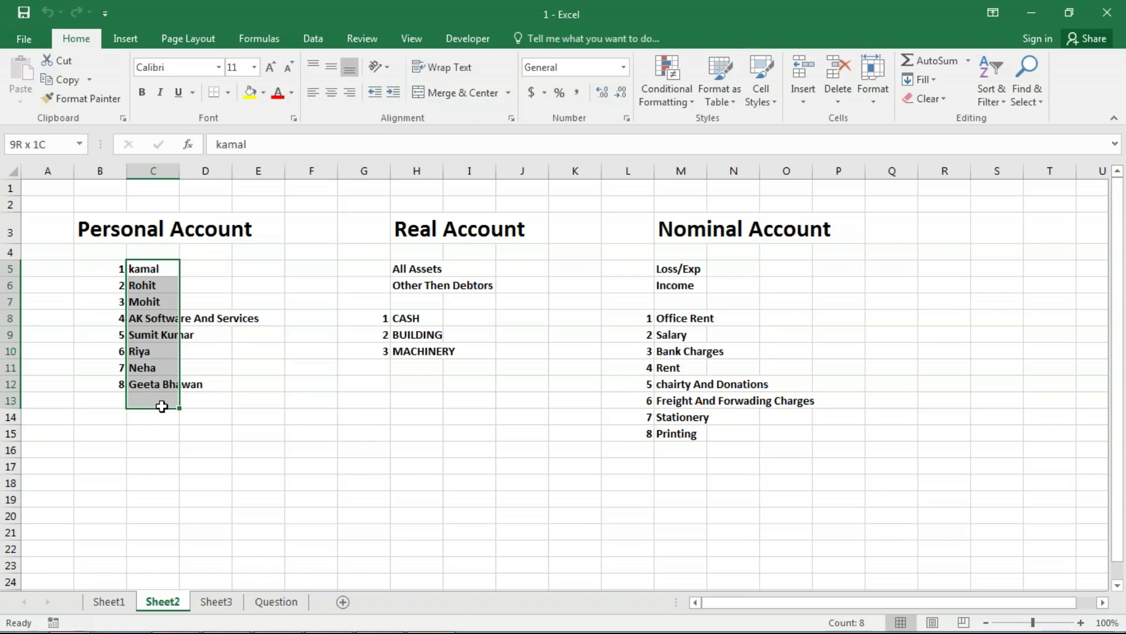
left_click_drag(102, 230, 145, 422)
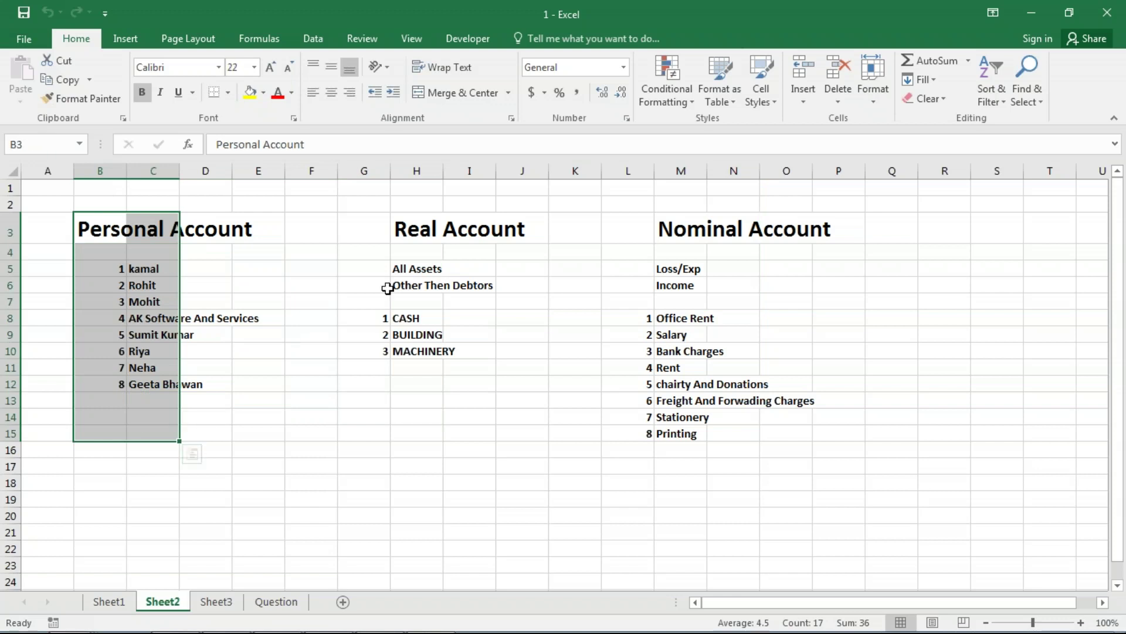
Step: Review the Real Account column on Sheet2, including the All Assets and Other Then Debtors rule and the BUILDING example
left_click(445, 231)
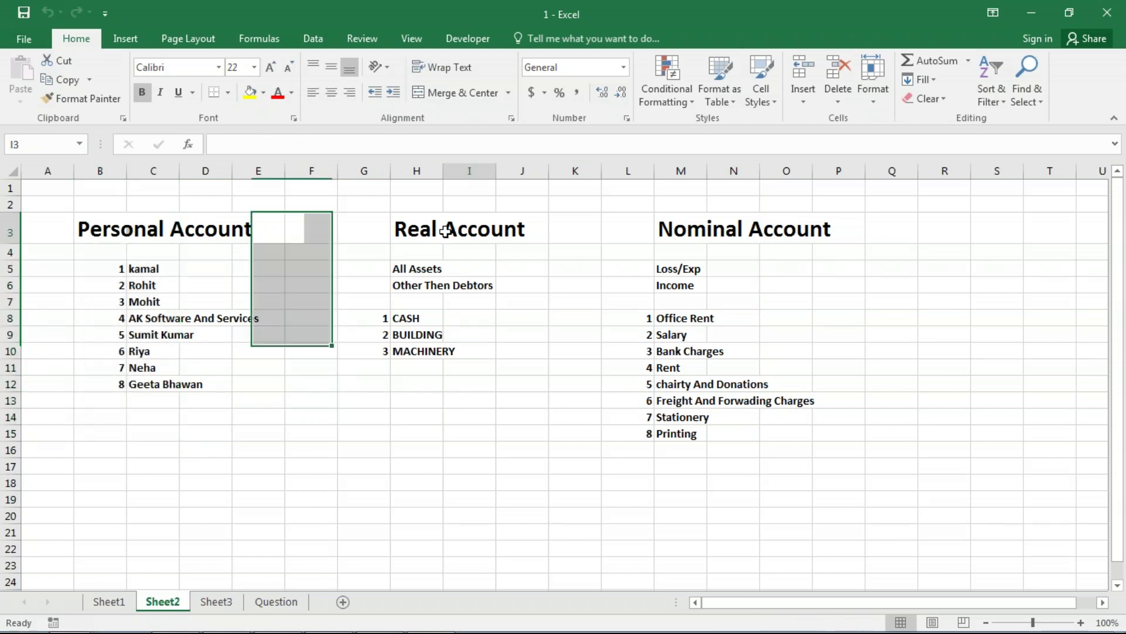
left_click(423, 270)
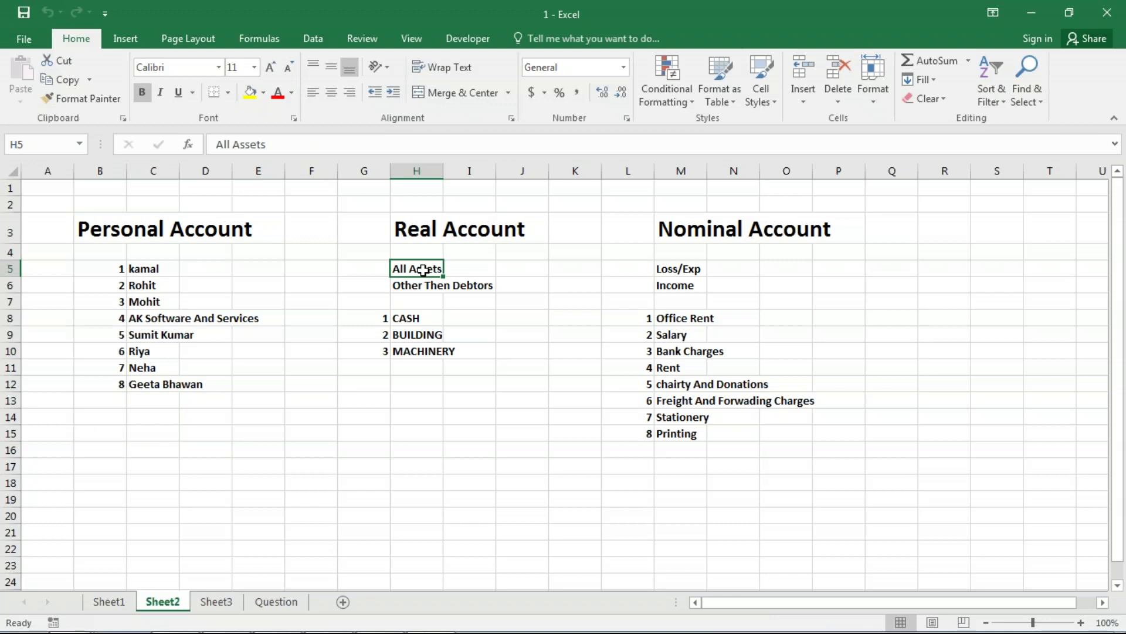
left_click_drag(423, 231, 424, 515)
left_click(405, 334)
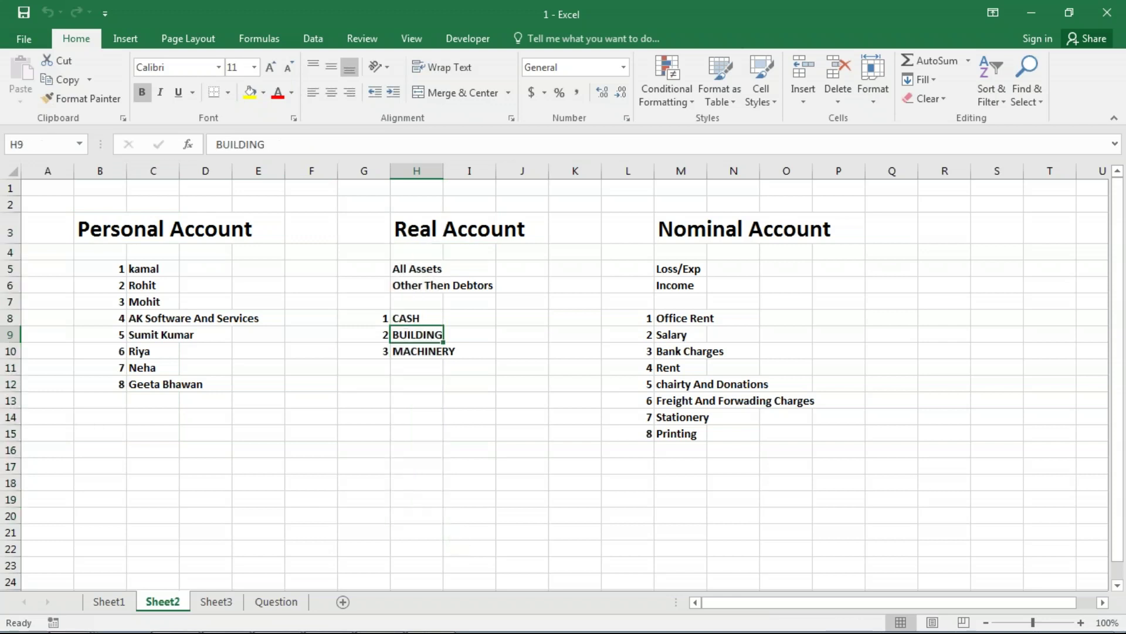
left_click(438, 287)
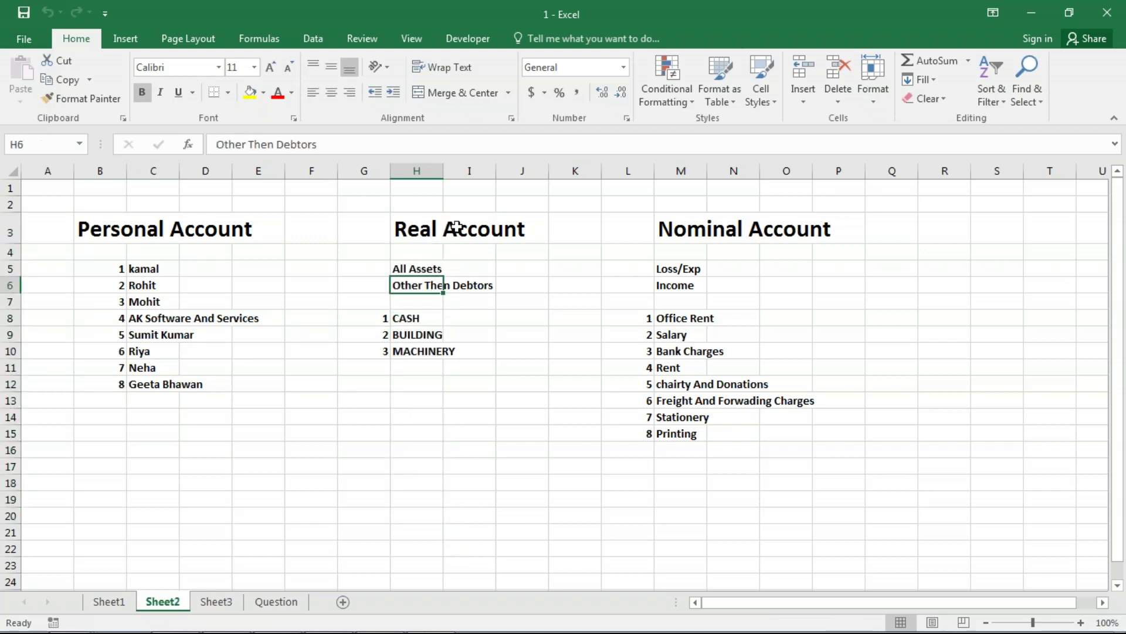
left_click(457, 226)
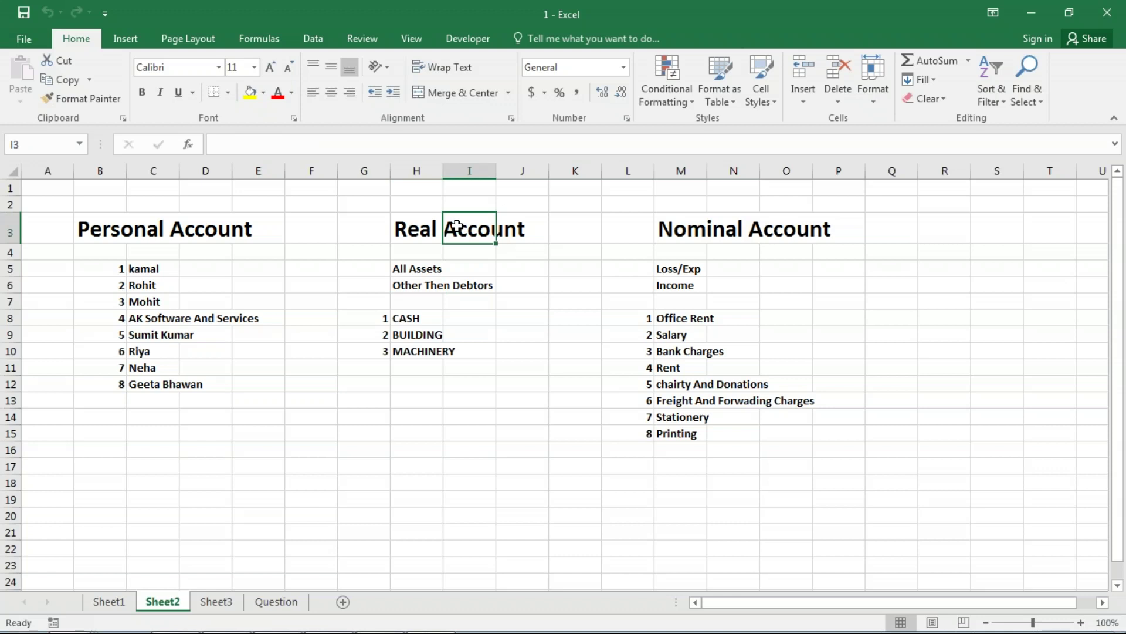
left_click(410, 231)
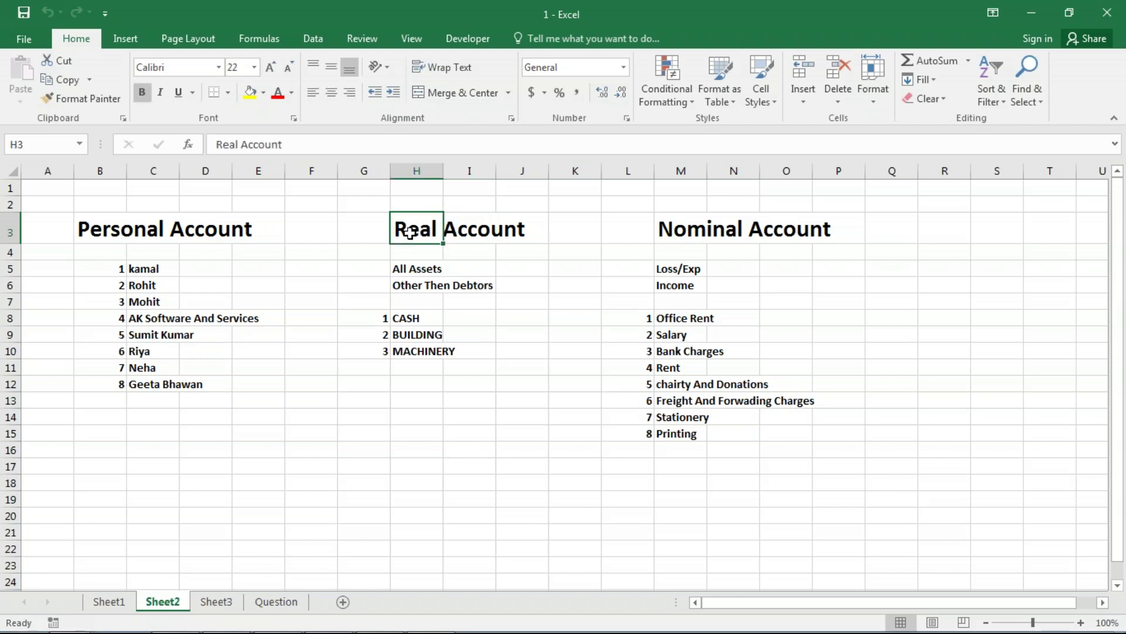
Step: Move the "Other Then Debtors" text in the Real Account section from cell H6 to G6
left_click(429, 288)
left_click_drag(410, 294, 391, 299)
left_click(434, 272)
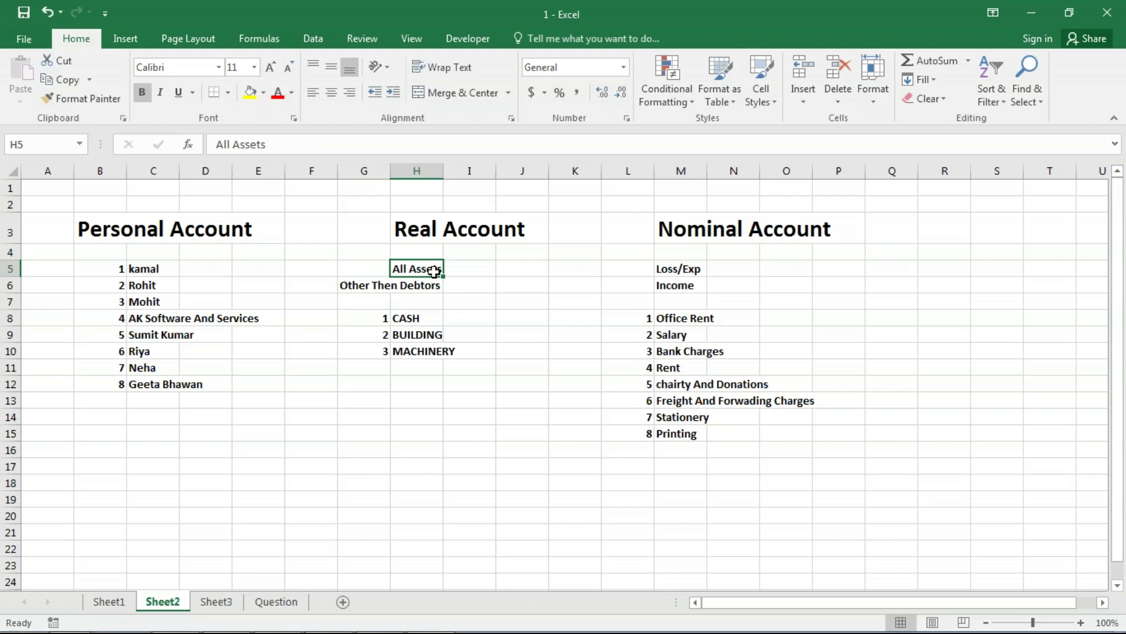
Step: Move the "Other Then Debtors" text in the Real Account section from cell G6 to H6
left_click_drag(372, 287, 410, 288)
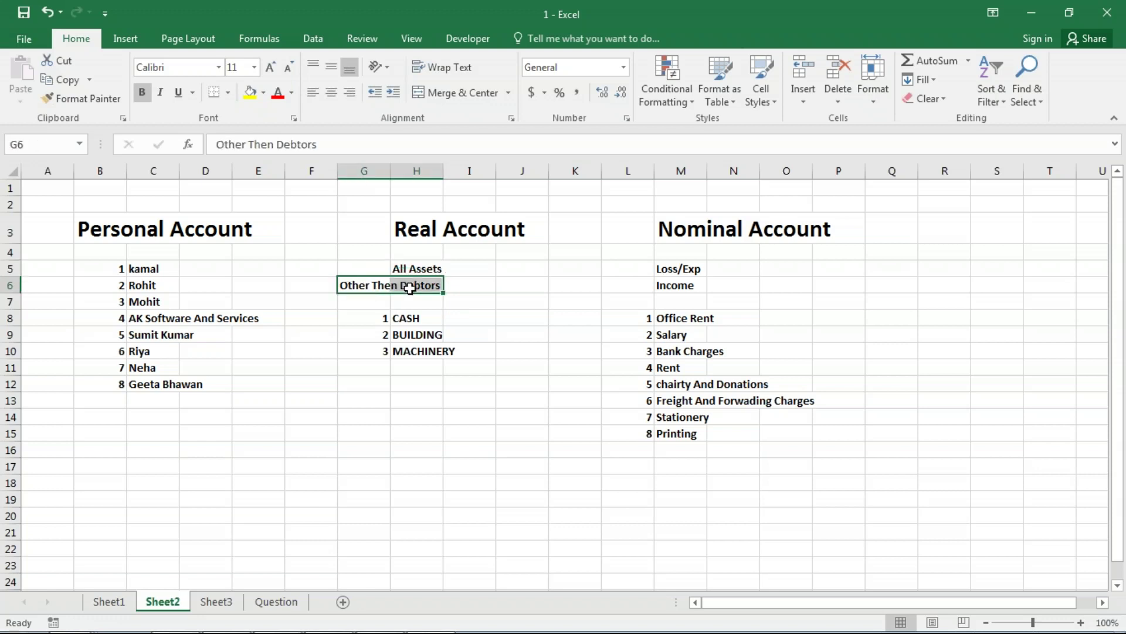
key("ctrl+c")
left_click(409, 287)
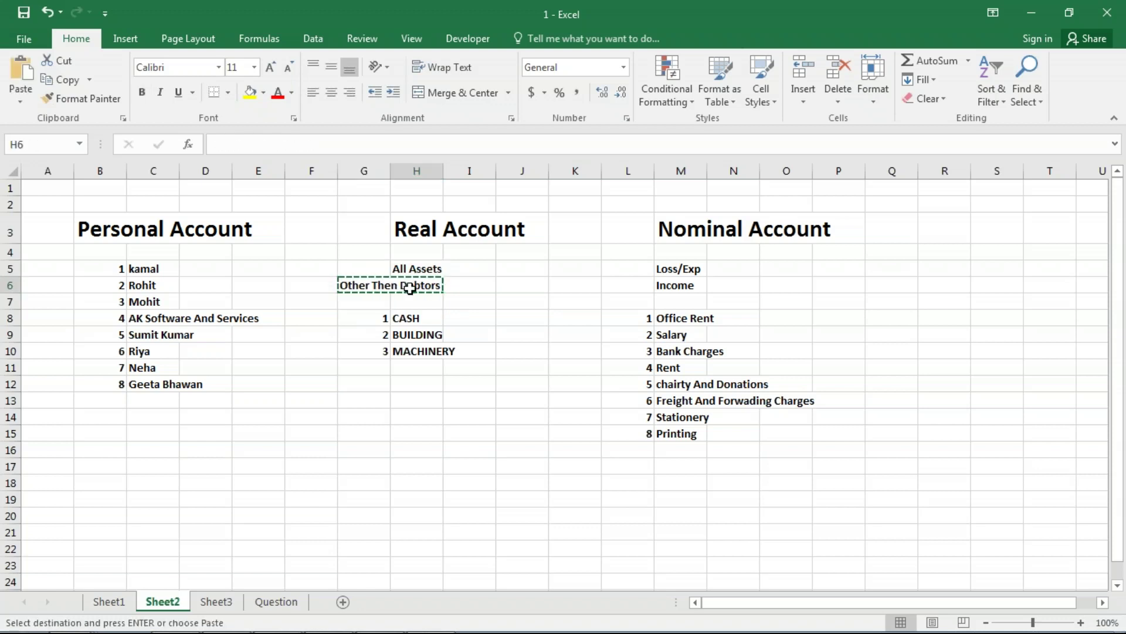
key("Return")
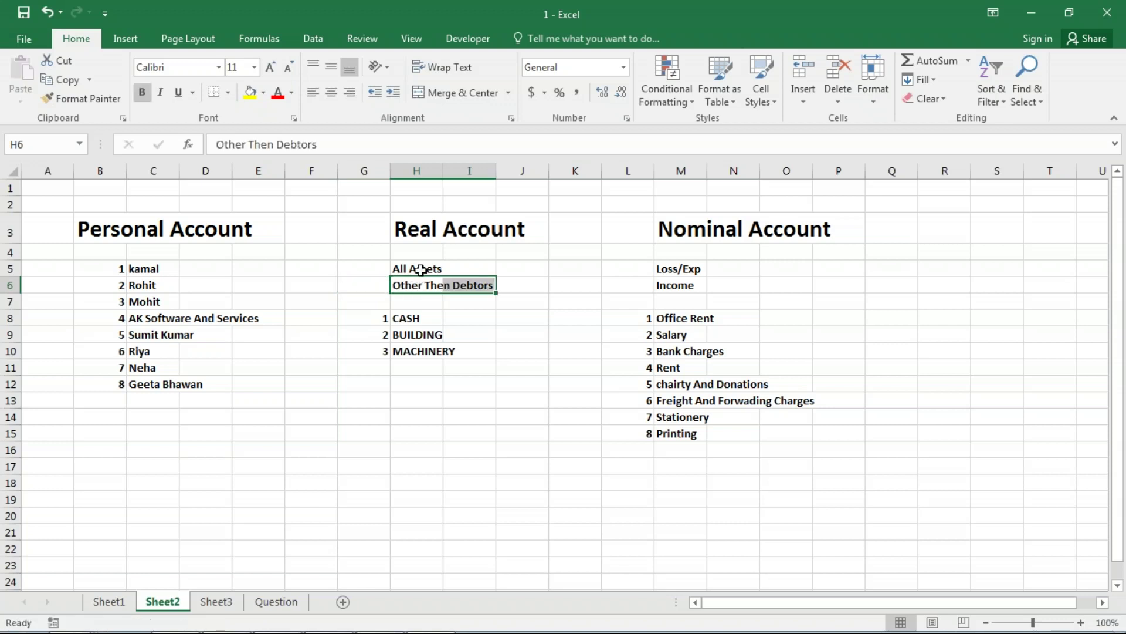
Step: Review the Real Account column from its heading and Other Then Debtors rule down to the BUILDING and MACHINERY examples
left_click(424, 336)
left_click(425, 353)
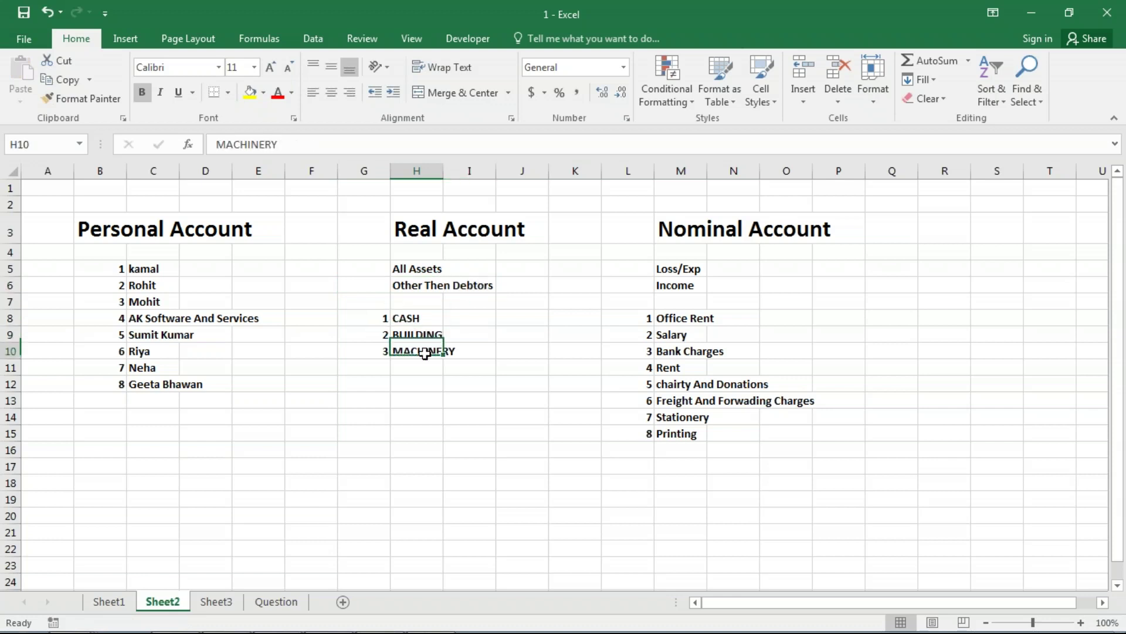
left_click(386, 368)
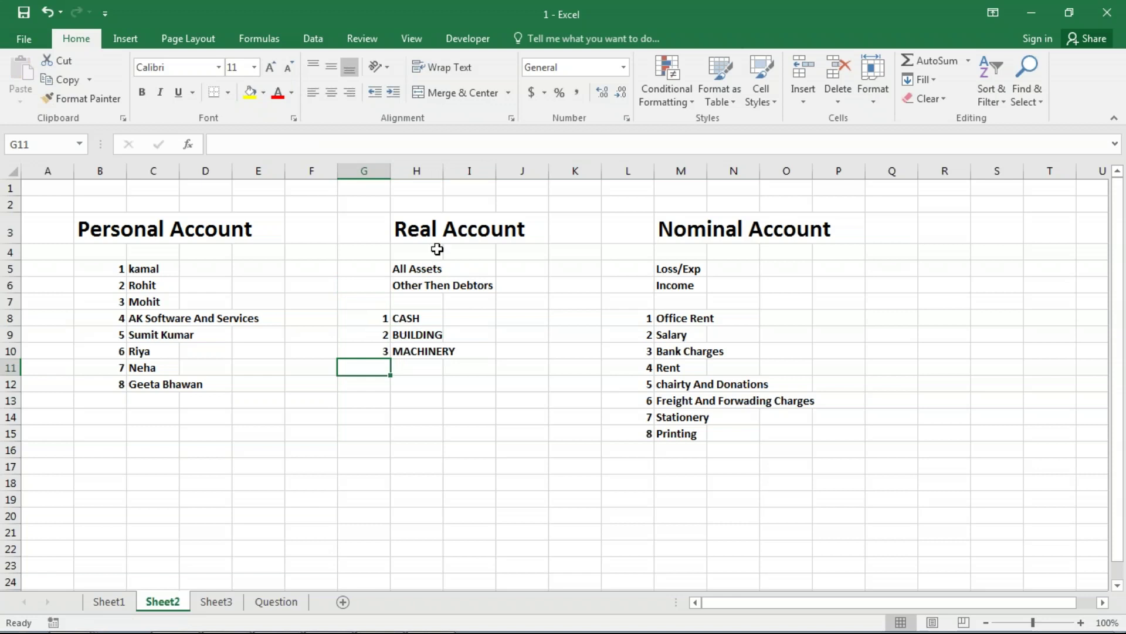
left_click_drag(433, 228, 432, 377)
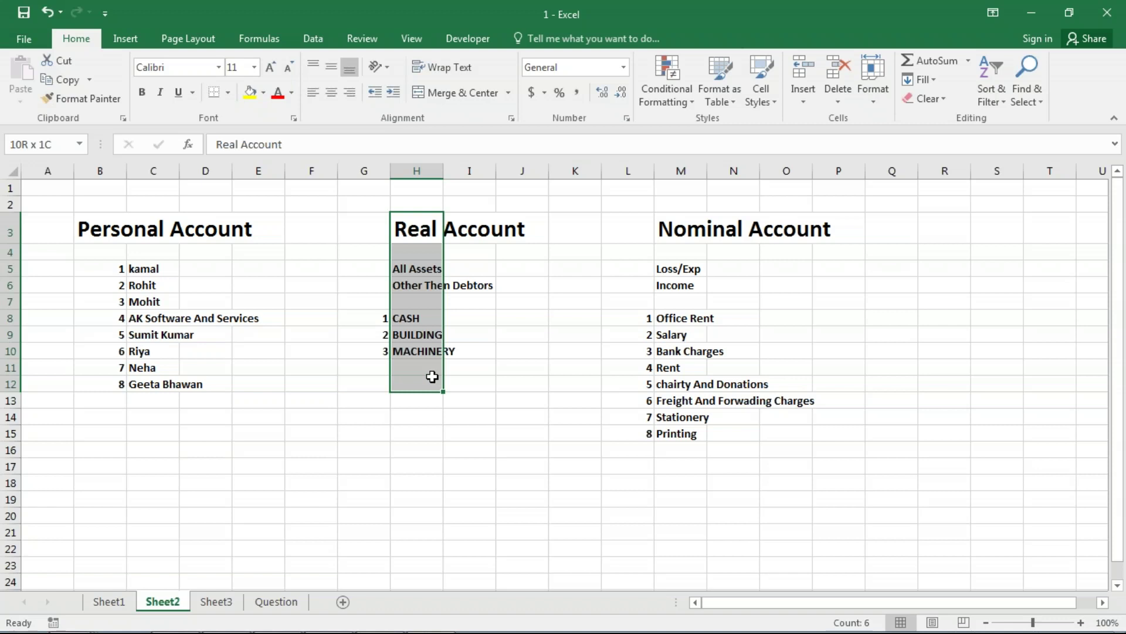
left_click_drag(433, 376, 432, 377)
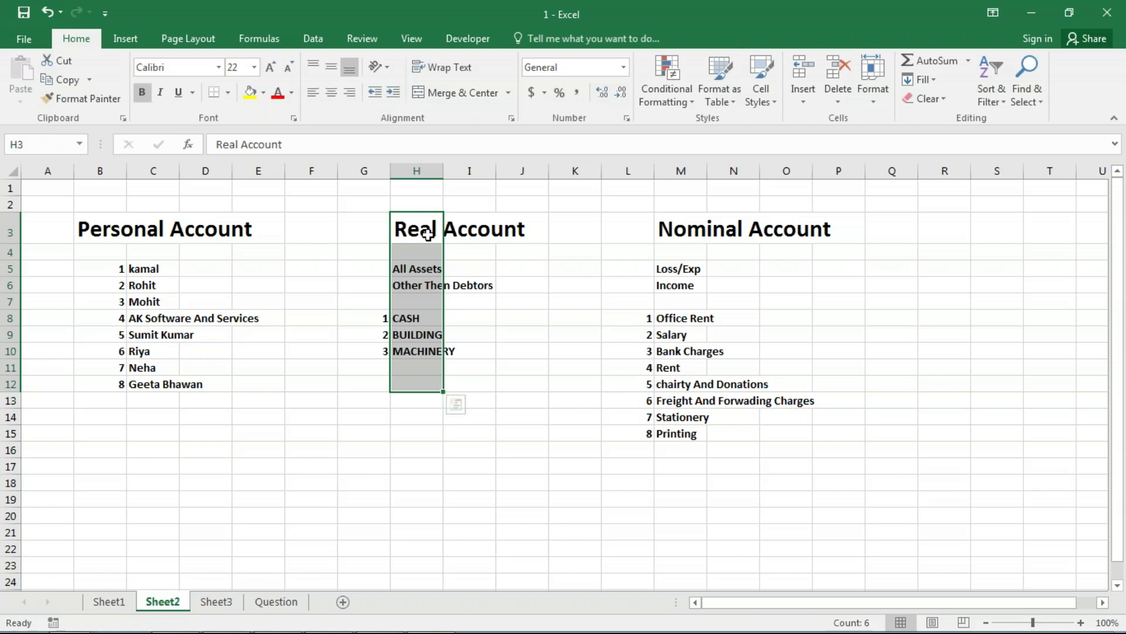
left_click_drag(427, 235, 509, 234)
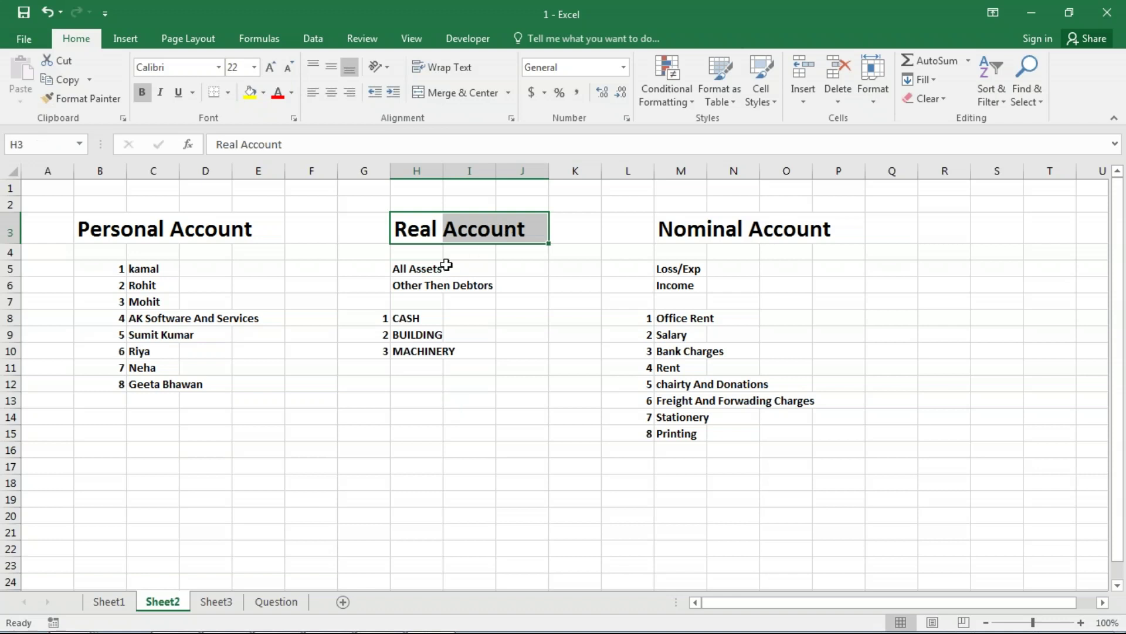
left_click(419, 286)
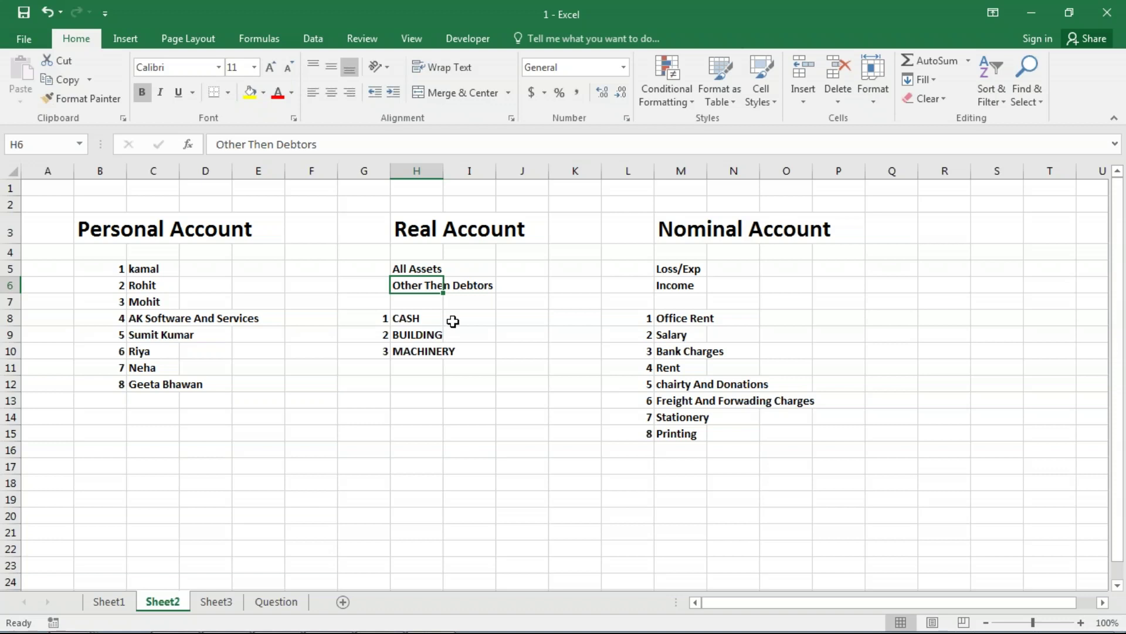
left_click(477, 240)
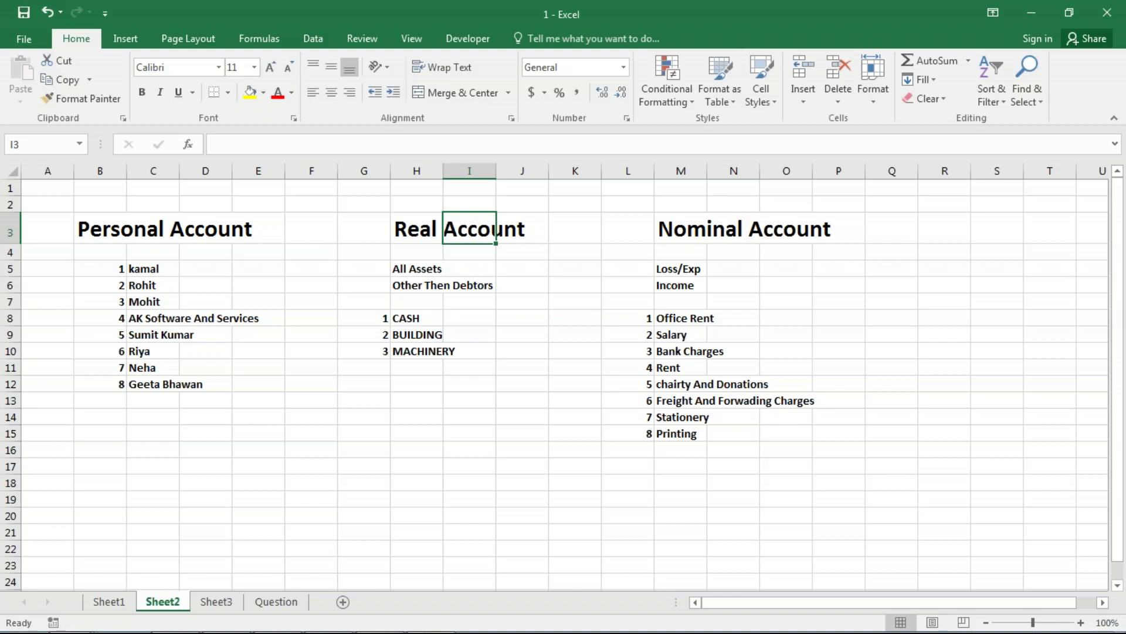
Step: Review the Nominal Account column, including the Loss/Exp and Income types and the examples from Office Rent to Printing
left_click_drag(673, 214, 664, 458)
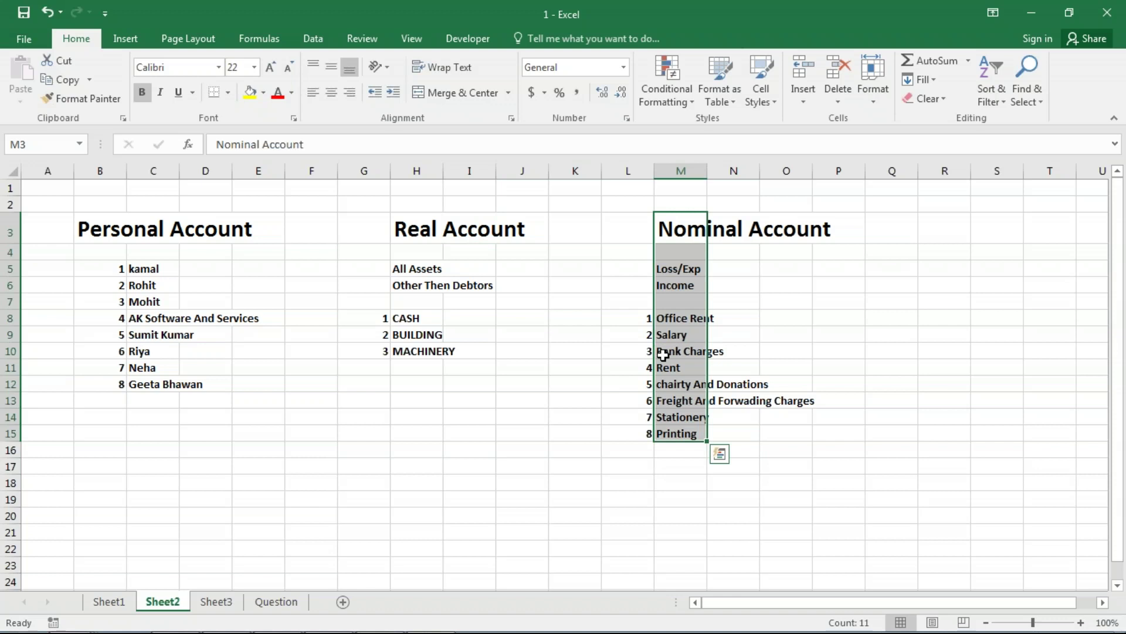
left_click(664, 321)
left_click_drag(663, 321, 673, 482)
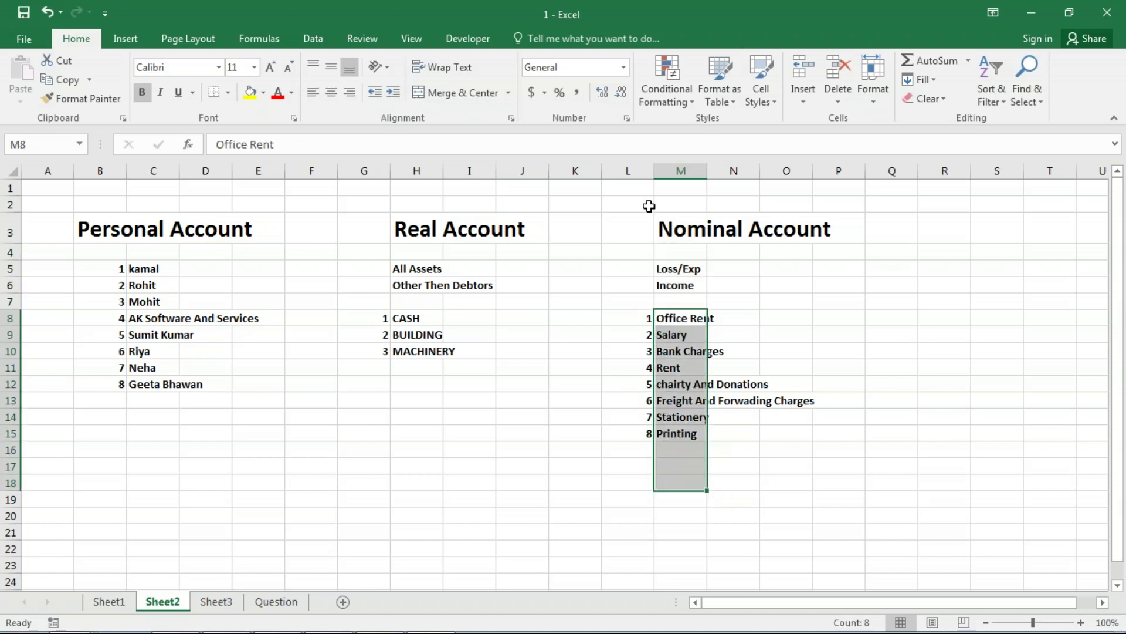
left_click(673, 222)
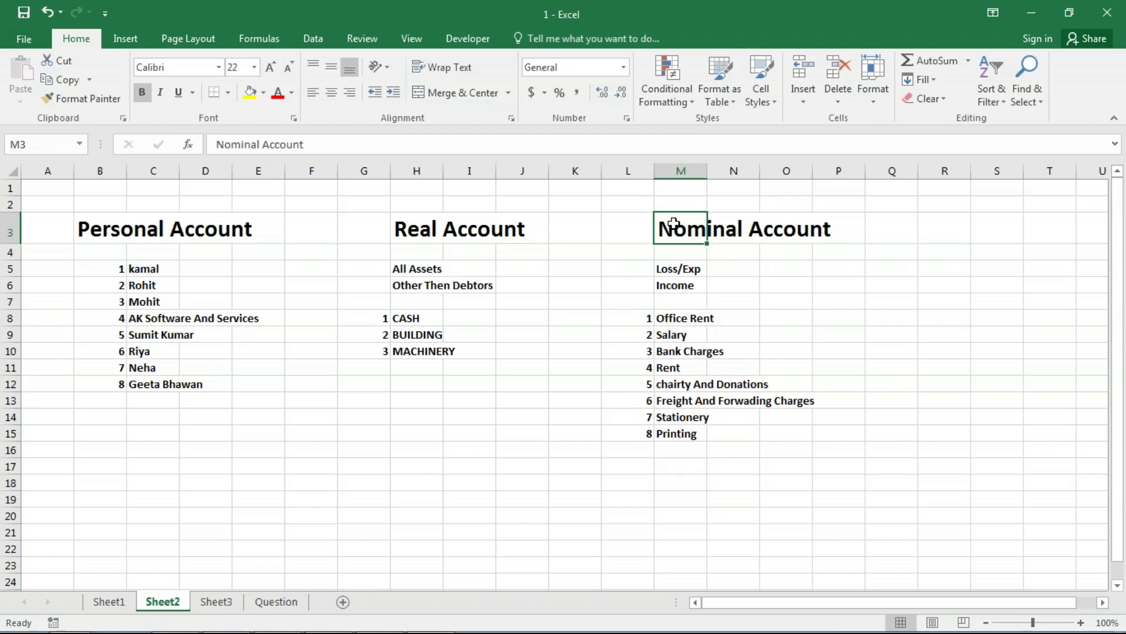
Step: Show Sheet3 and review the Personal account rule for journal entries, covering the DR Reciever and CR Giver branches
left_click(216, 601)
scroll(564, 382, "up", 1)
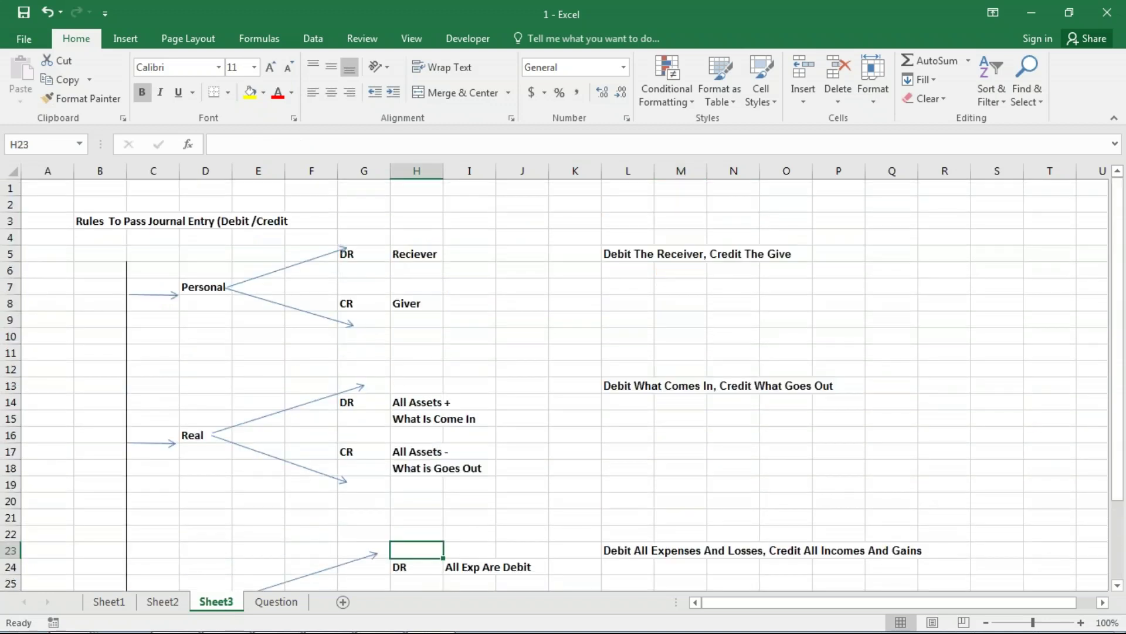
left_click(220, 292)
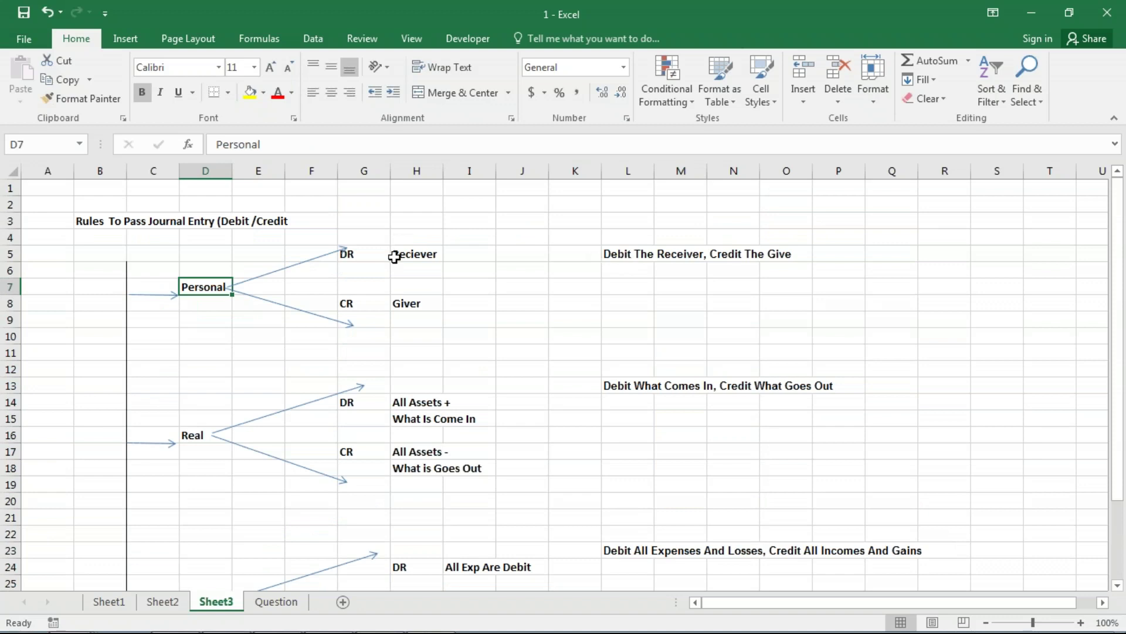
left_click(392, 255)
left_click(407, 307)
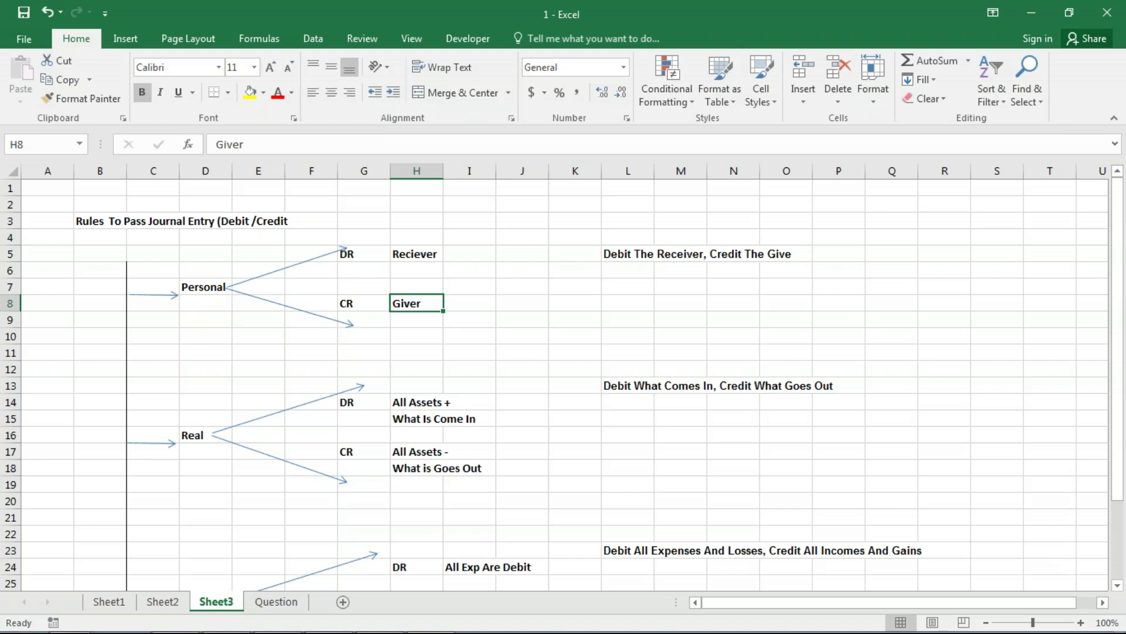
left_click(482, 257)
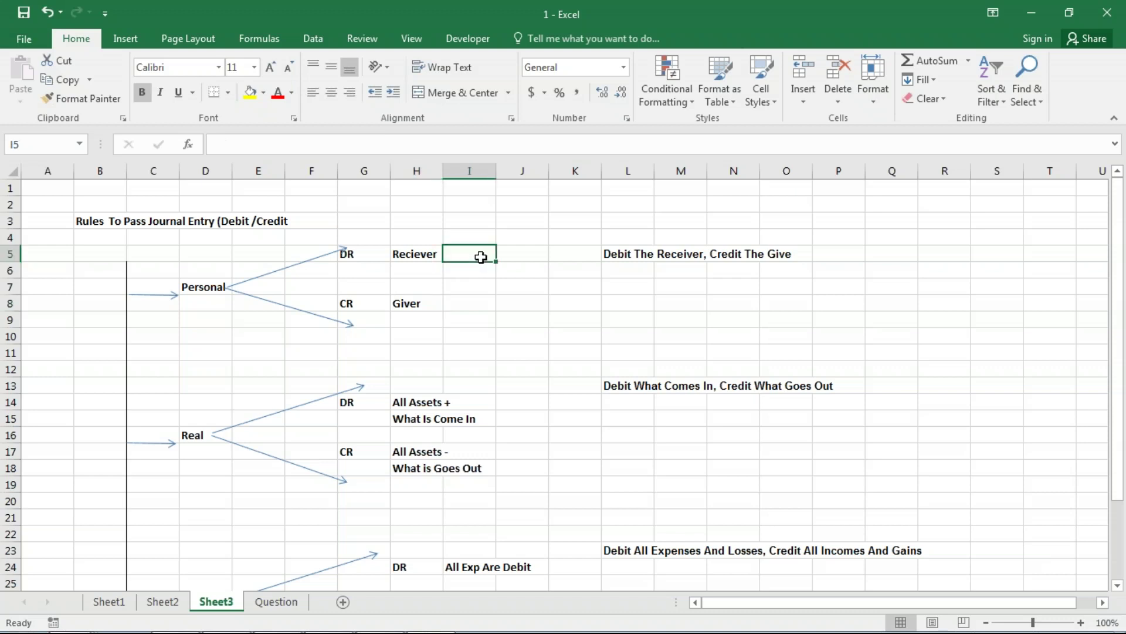
left_click(463, 300)
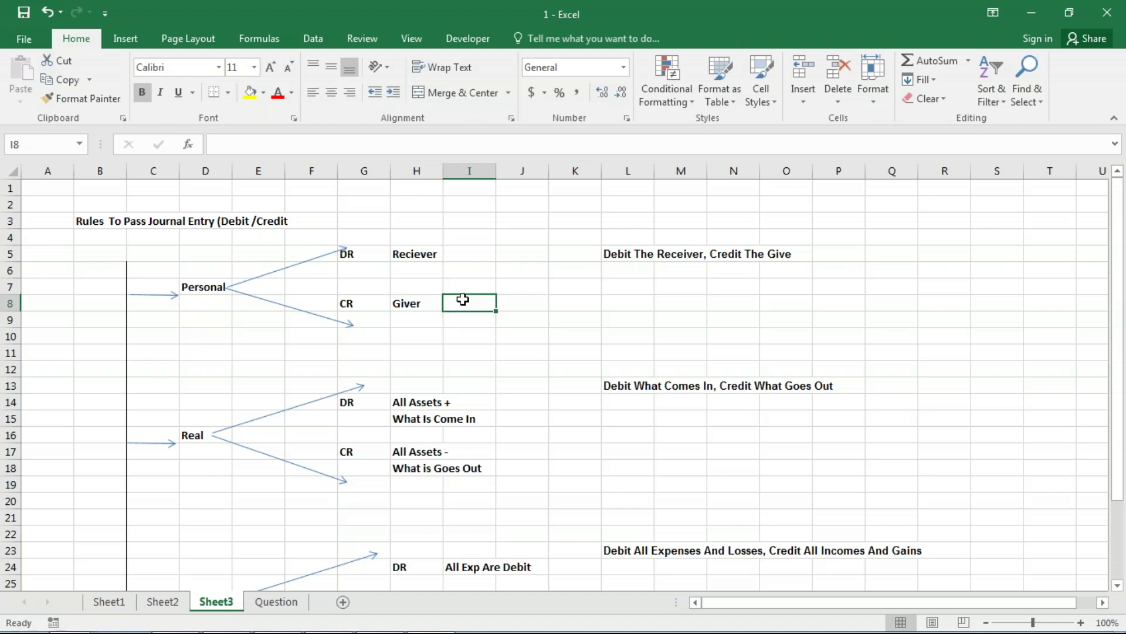
left_click(459, 257)
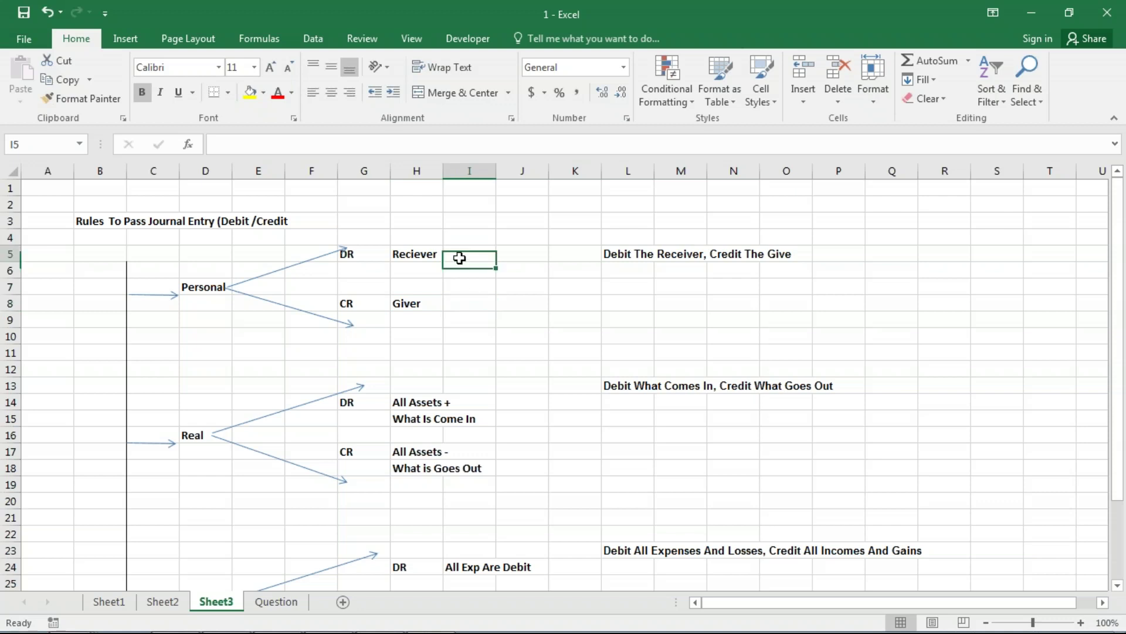
left_click(444, 307)
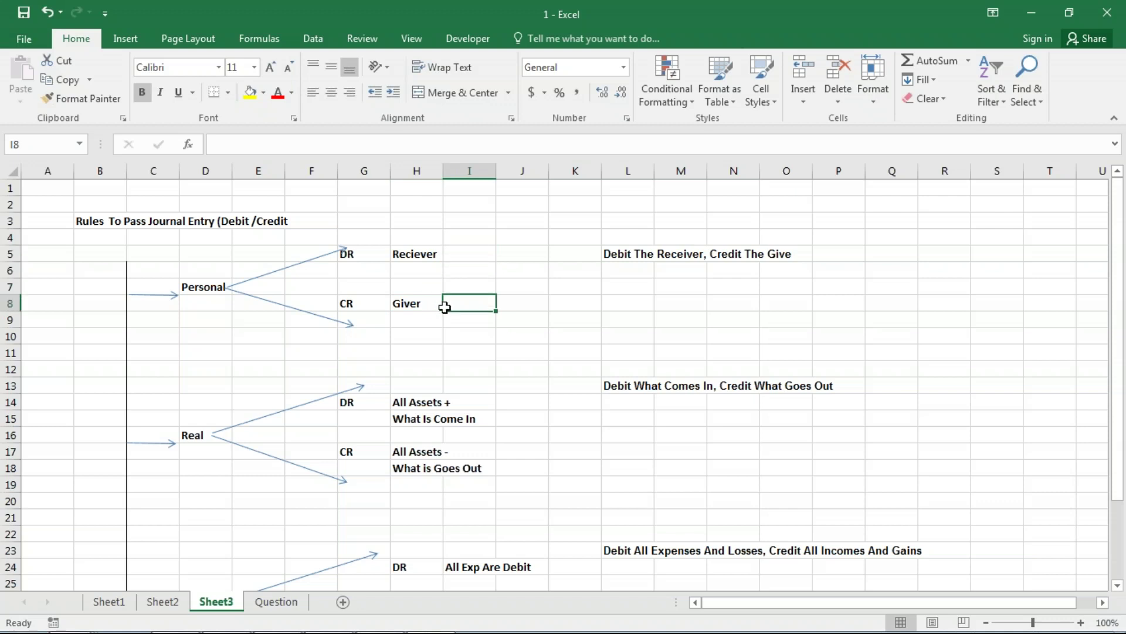
left_click(372, 250)
left_click_drag(415, 252, 484, 258)
left_click_drag(364, 302, 434, 303)
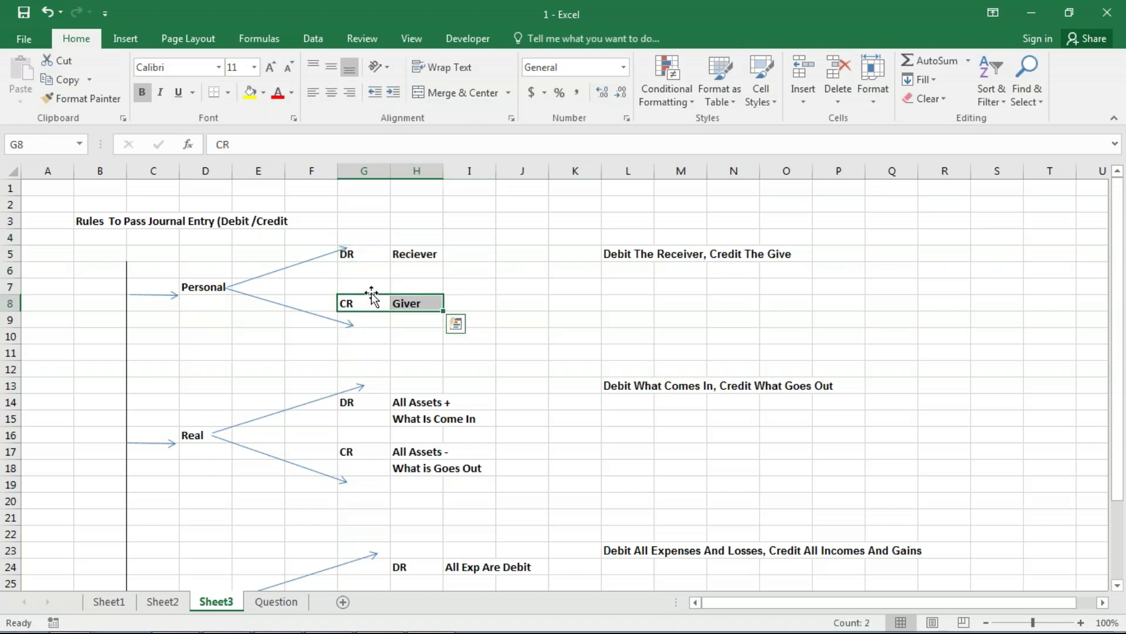
left_click(207, 292)
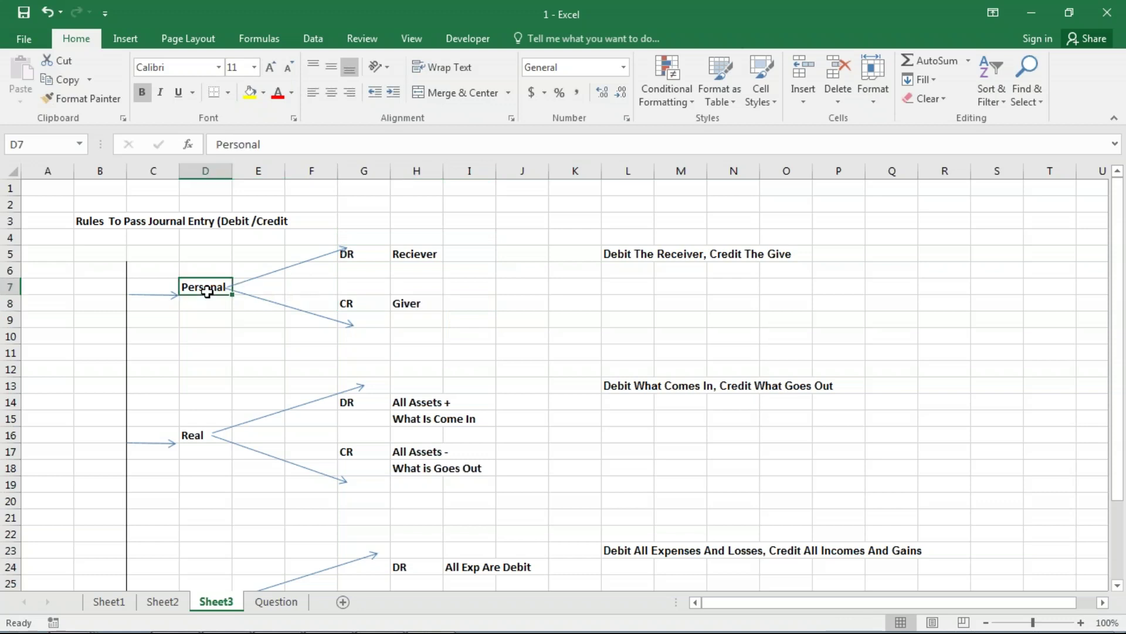
Step: Review the Real account rule on Sheet3, comparing the DR What Is Come In and CR What is Goes Out branches
left_click(194, 442)
scroll(205, 447, "down", 1)
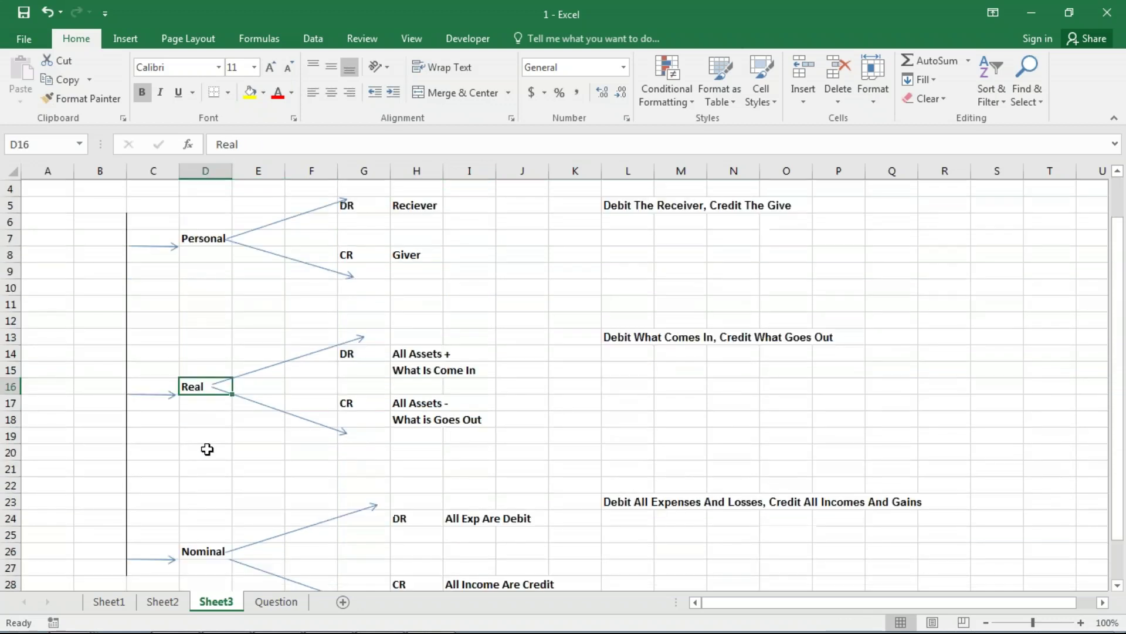
left_click_drag(413, 354, 412, 366)
scroll(410, 365, "down", 2)
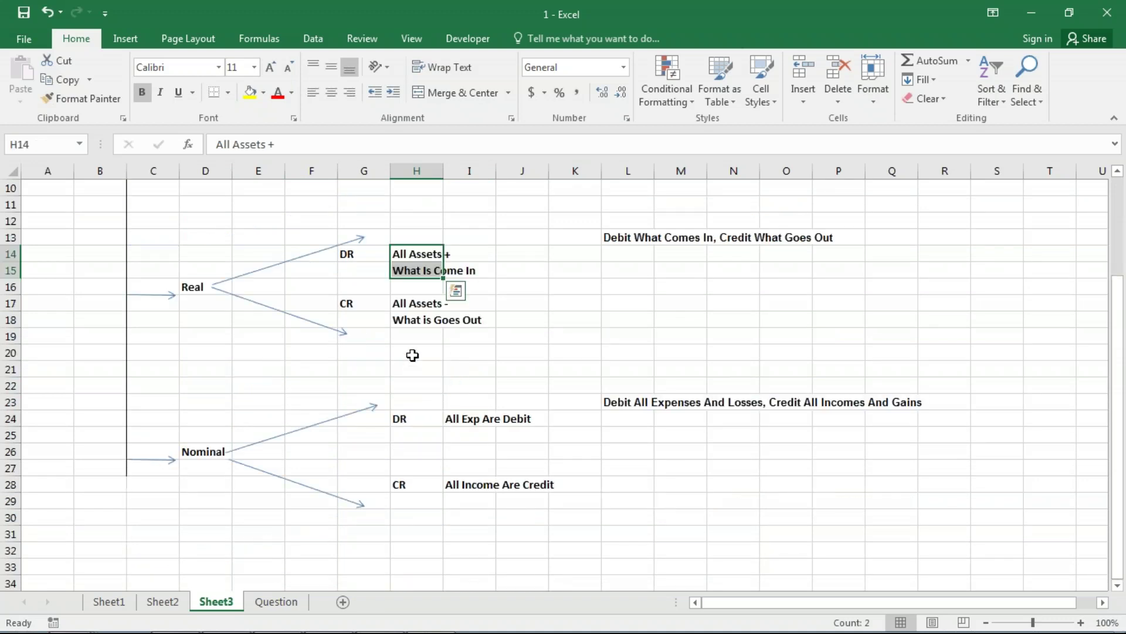
left_click_drag(412, 305, 412, 322)
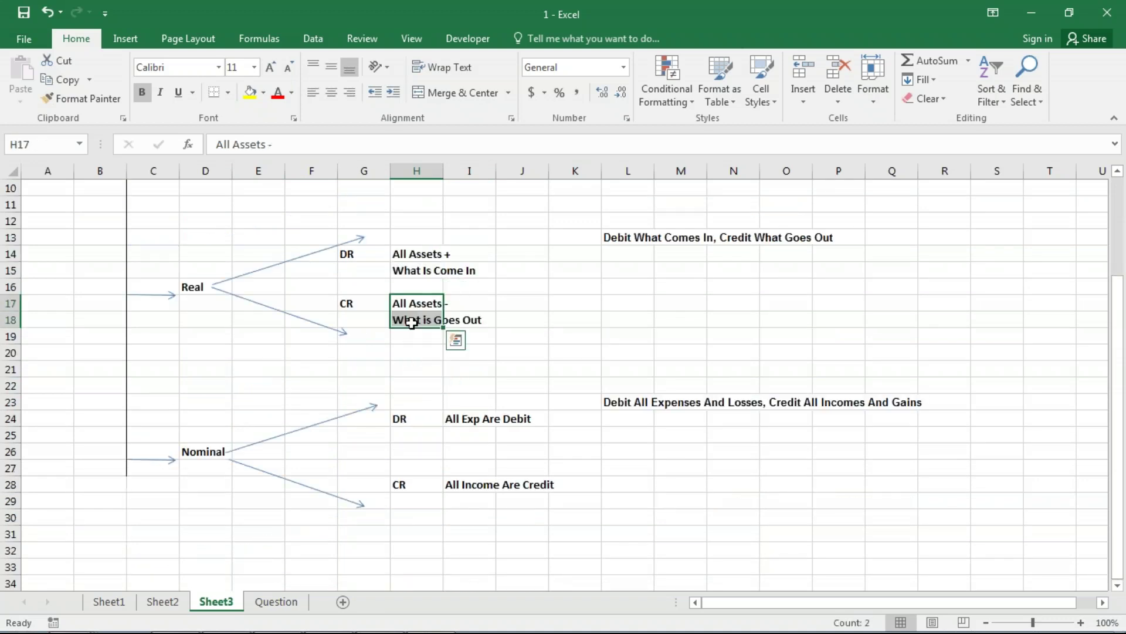
left_click(611, 281)
left_click_drag(335, 254, 490, 275)
left_click_drag(364, 306, 481, 322)
left_click(367, 254)
left_click_drag(367, 254, 426, 271)
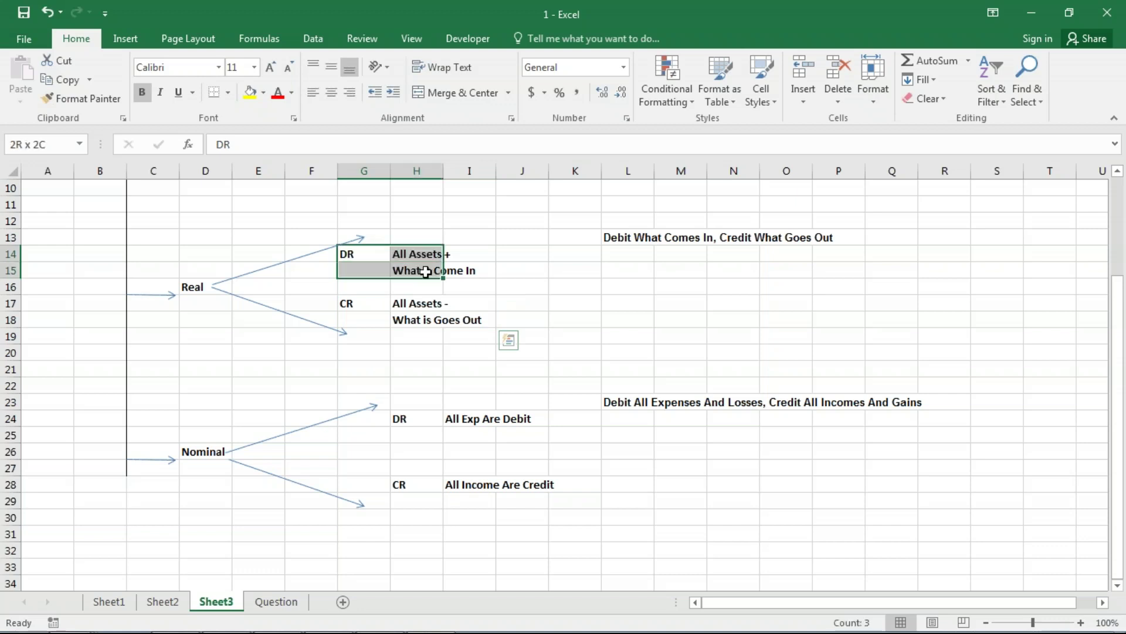
left_click(378, 291)
left_click_drag(378, 300, 429, 317)
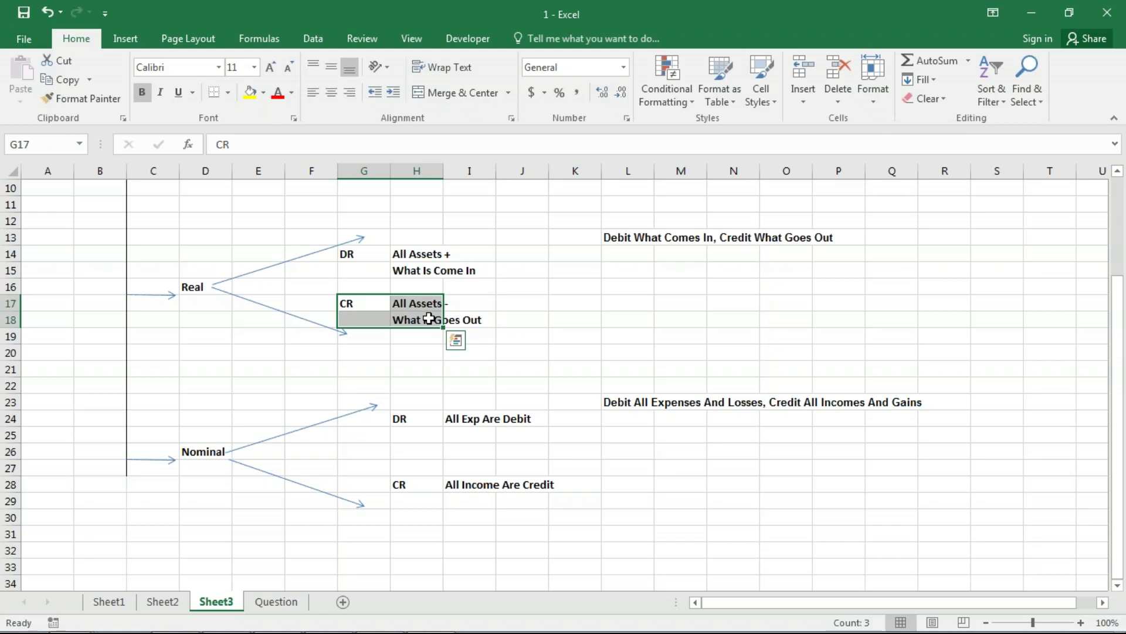
left_click(358, 240)
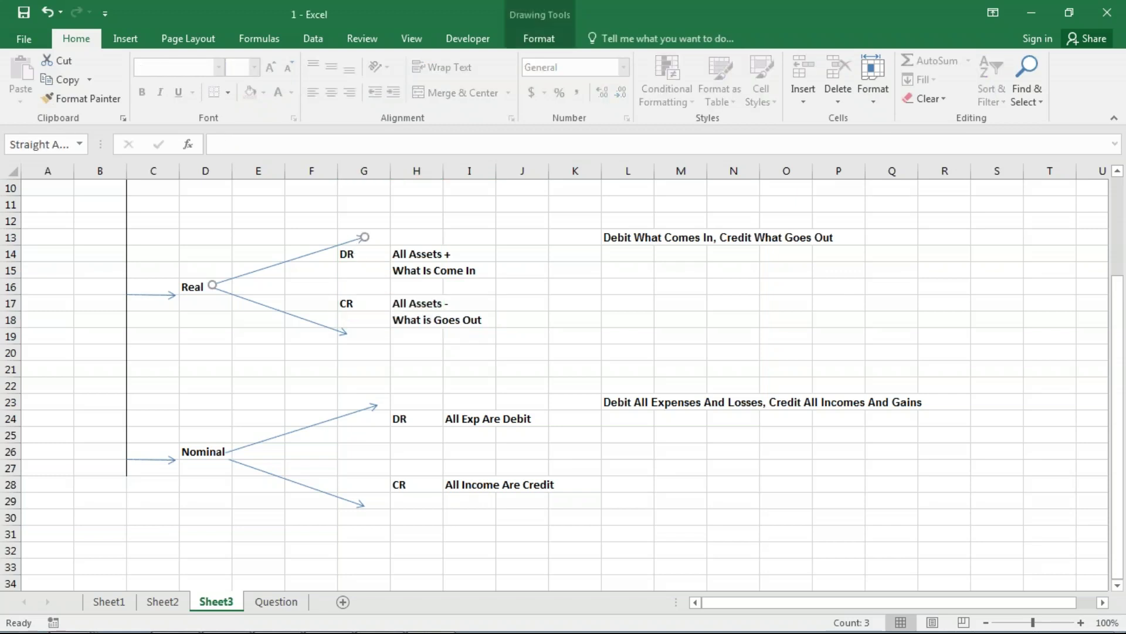
Step: Review the Nominal account rule on Sheet3, comparing the DR All Exp Are Debit and CR All Income Are Credit branches
left_click(225, 452)
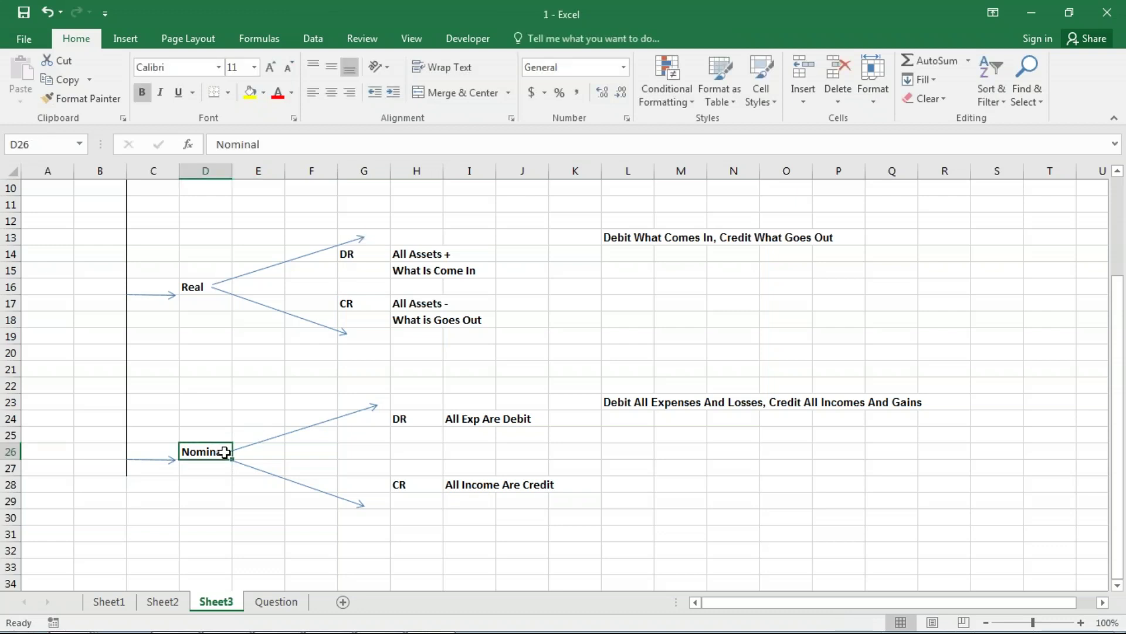
left_click_drag(384, 418, 567, 425)
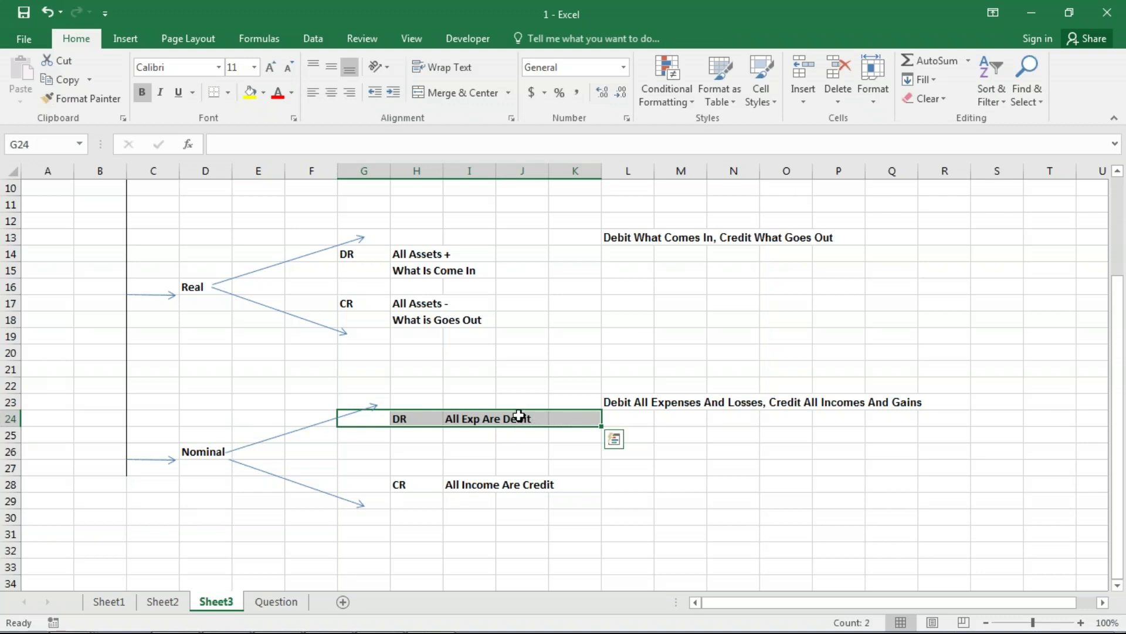
left_click_drag(375, 488, 598, 483)
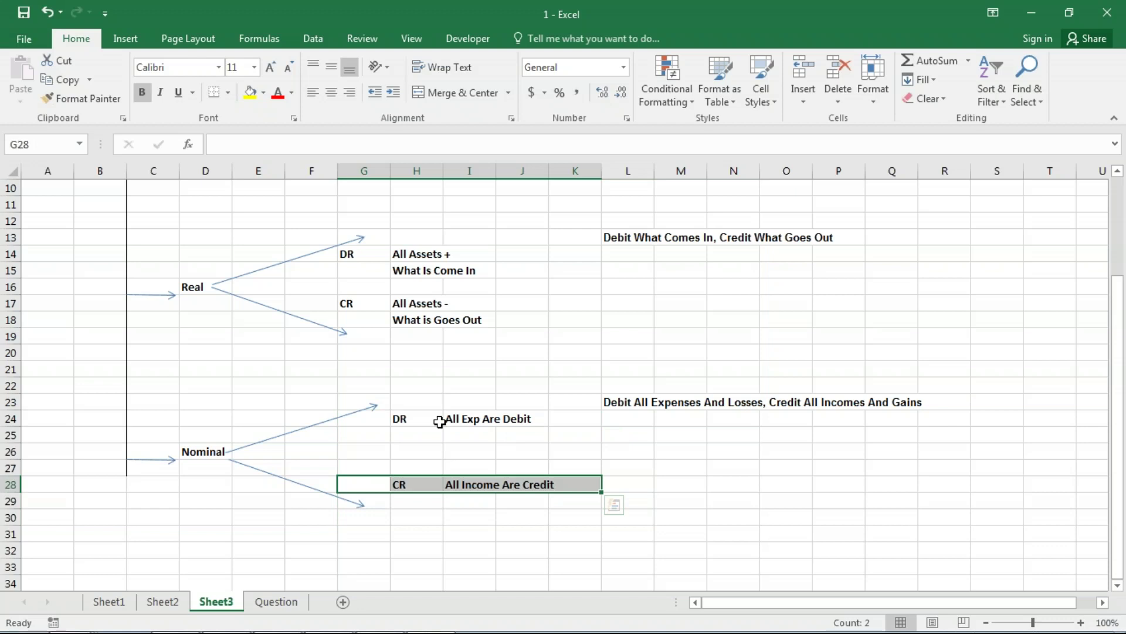
left_click_drag(376, 418, 559, 412)
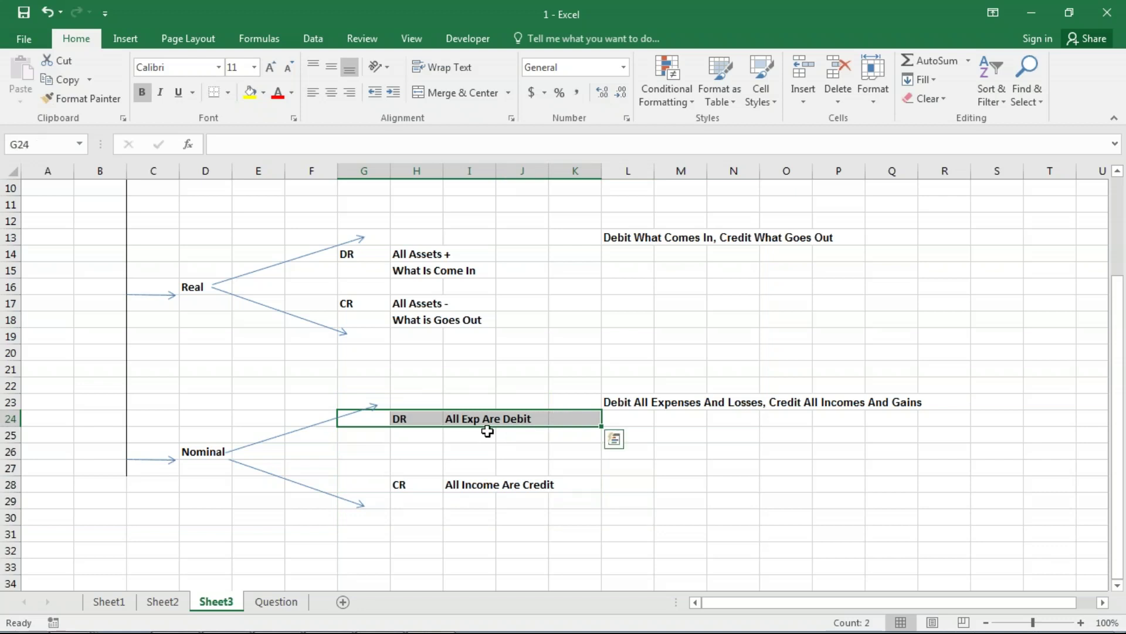
left_click_drag(370, 478, 566, 472)
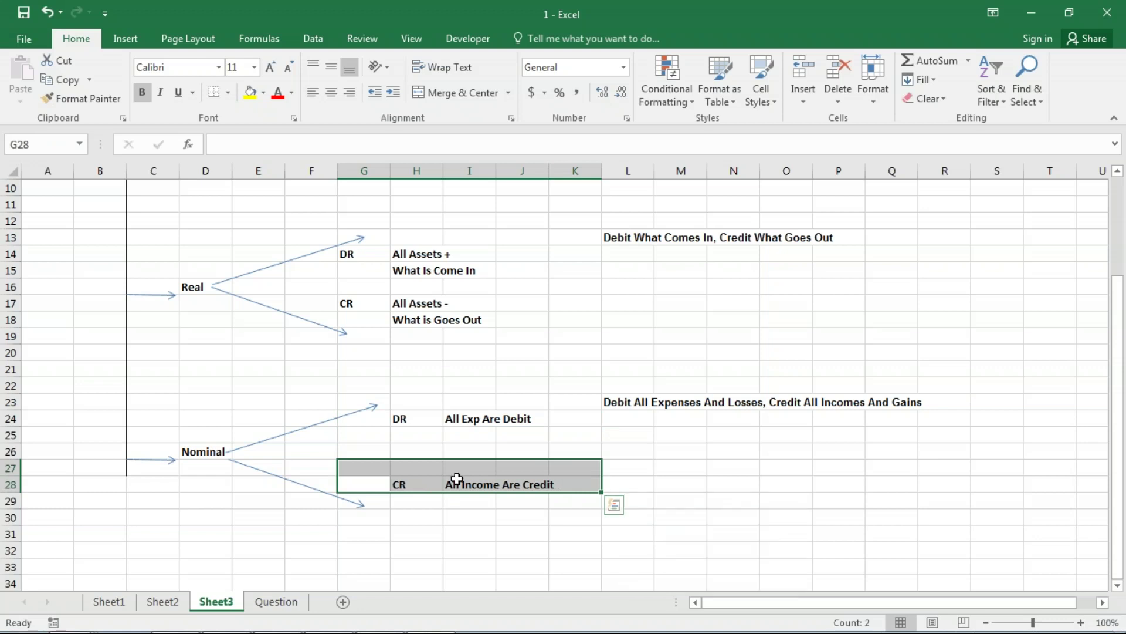
left_click(425, 487)
left_click_drag(425, 487, 554, 504)
left_click(554, 504)
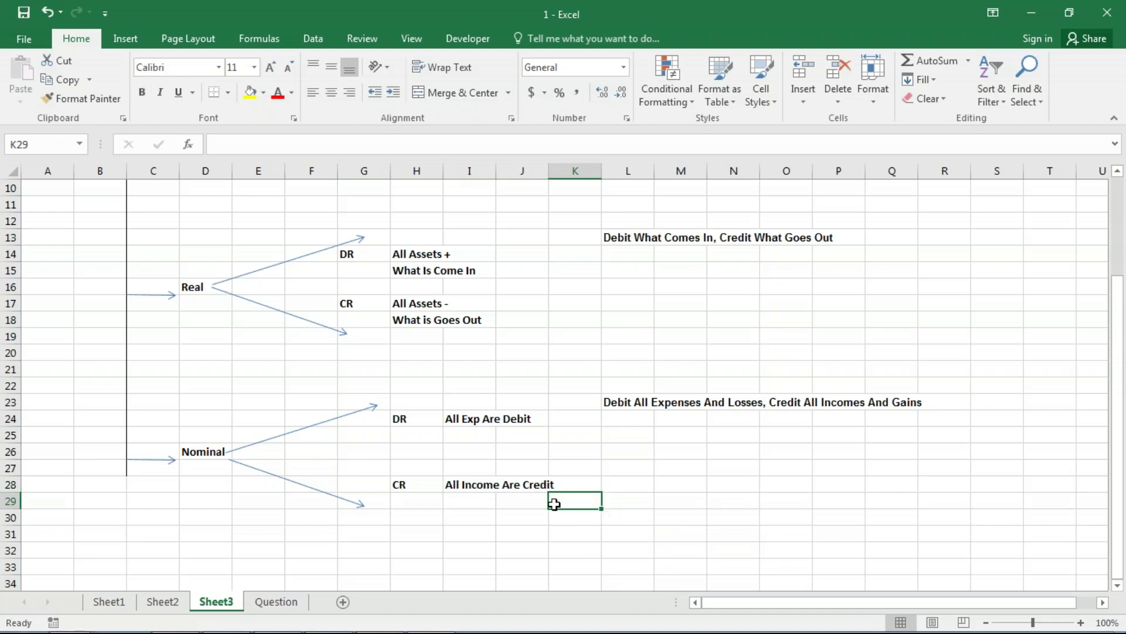
left_click(400, 498)
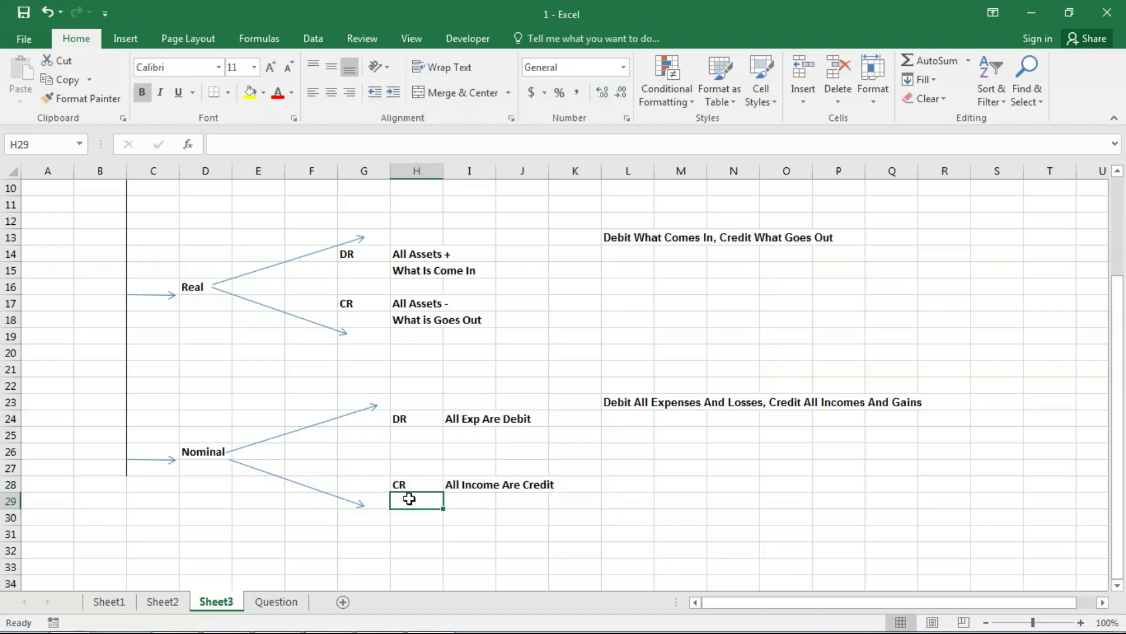
Step: Mark the CR All Income Are Credit rule and return to the beginning of the journal entry rules
left_click_drag(411, 490, 566, 494)
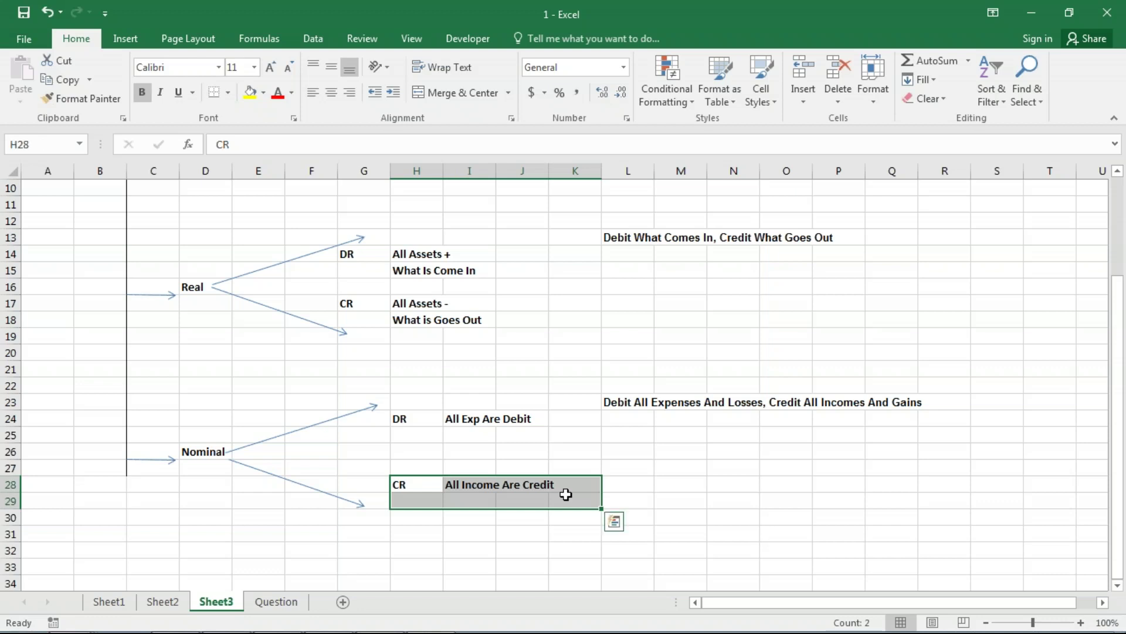
scroll(567, 495, "up", 3)
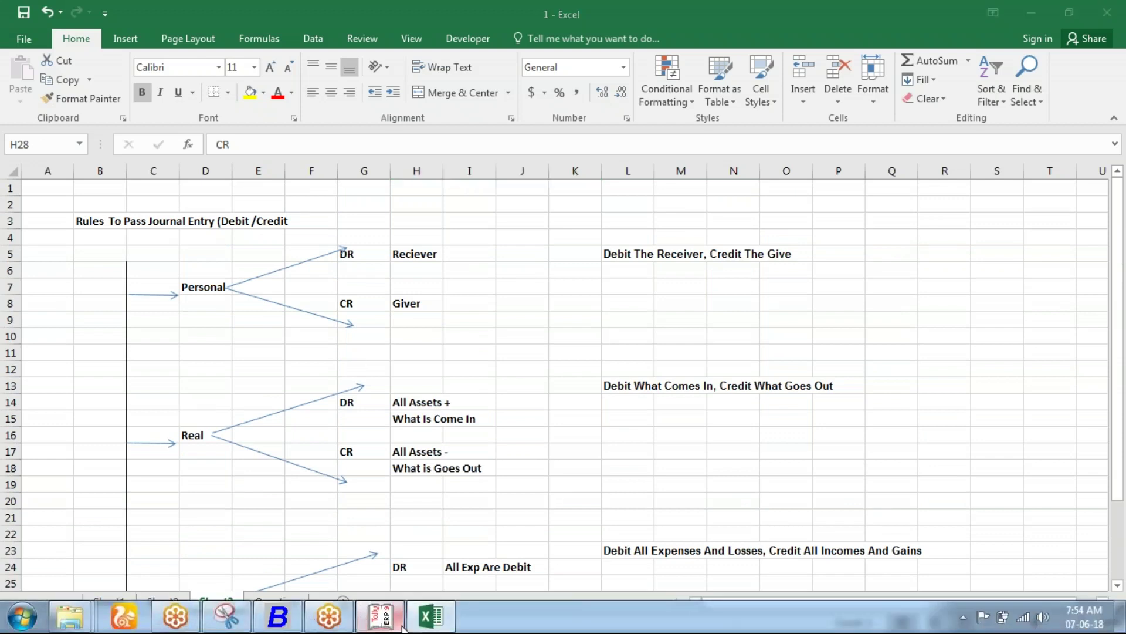
Step: Open photo IMG_20180120_161402 from the Day-6 DIGIT COMPANY folder, found under All File In This Folder and Busy Note on drive D
left_click(404, 623)
key("super+e")
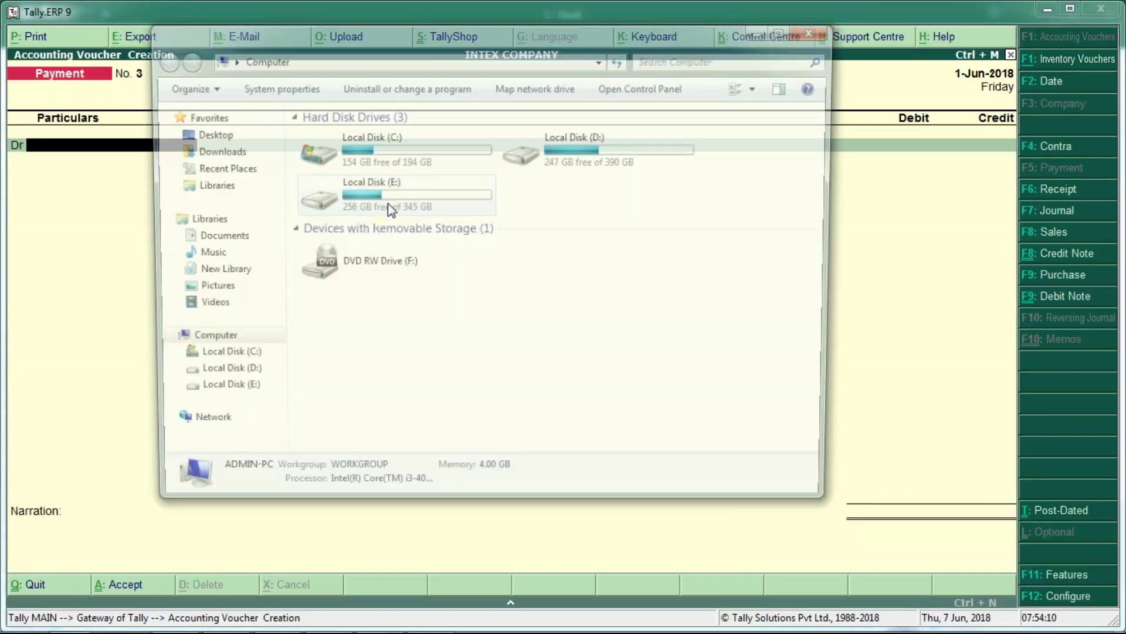
double_click(537, 168)
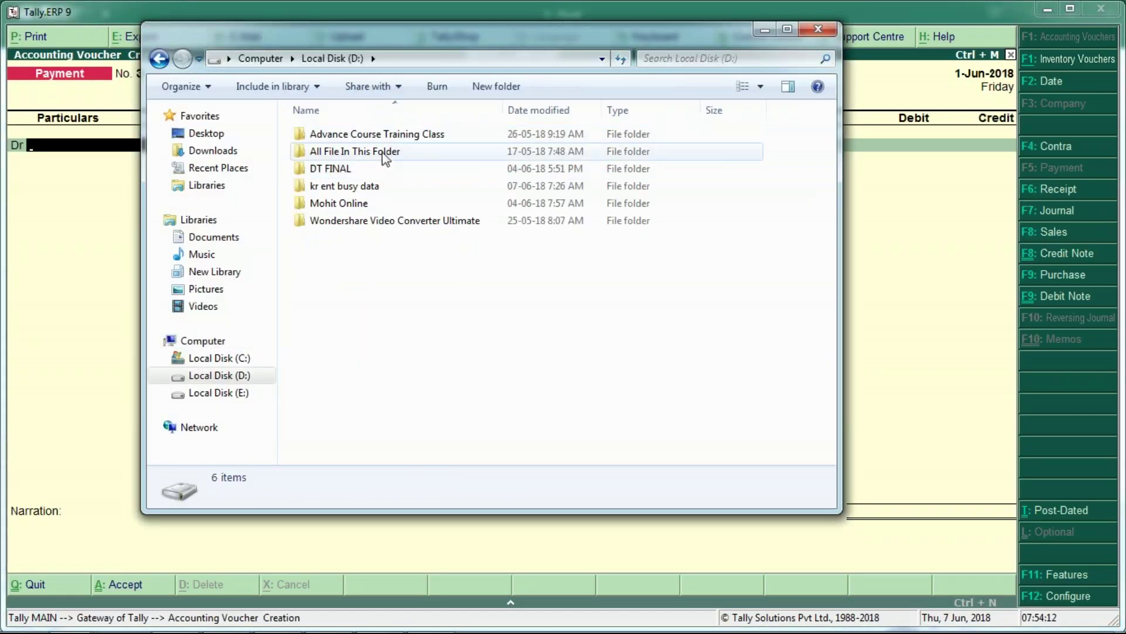
double_click(382, 152)
double_click(358, 170)
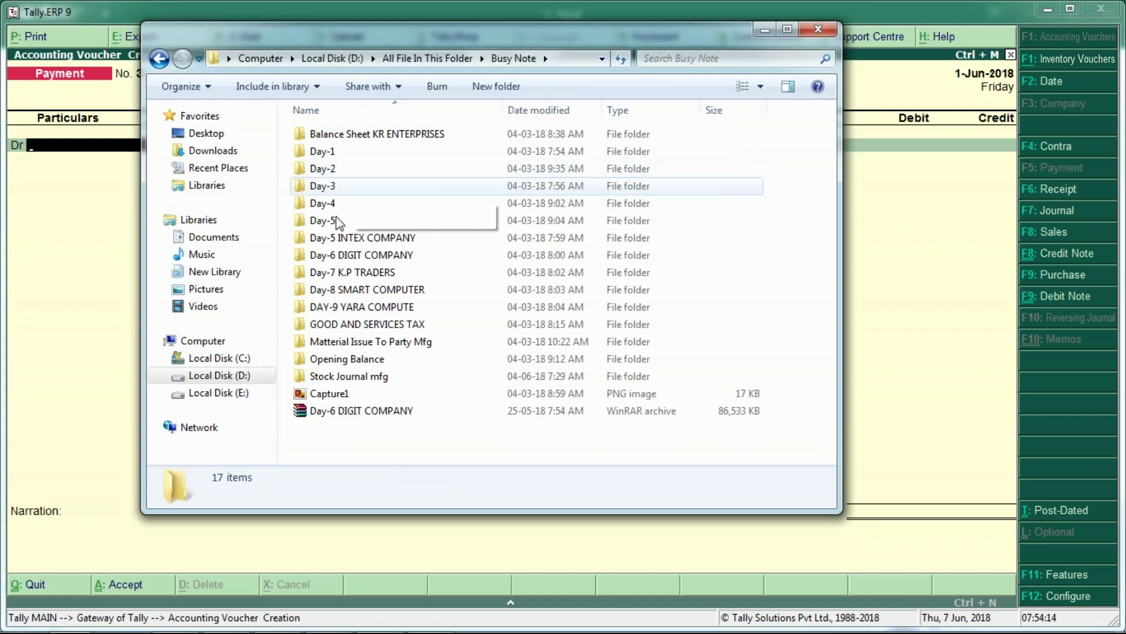
double_click(358, 263)
left_click(498, 266)
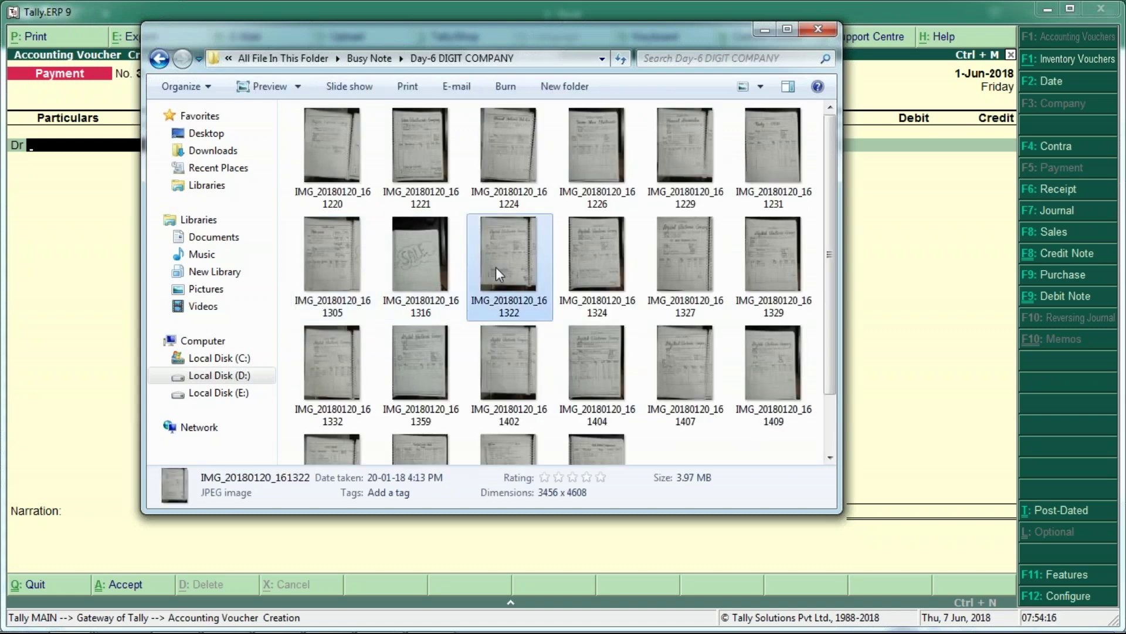
scroll(495, 266, "down", 1)
double_click(492, 263)
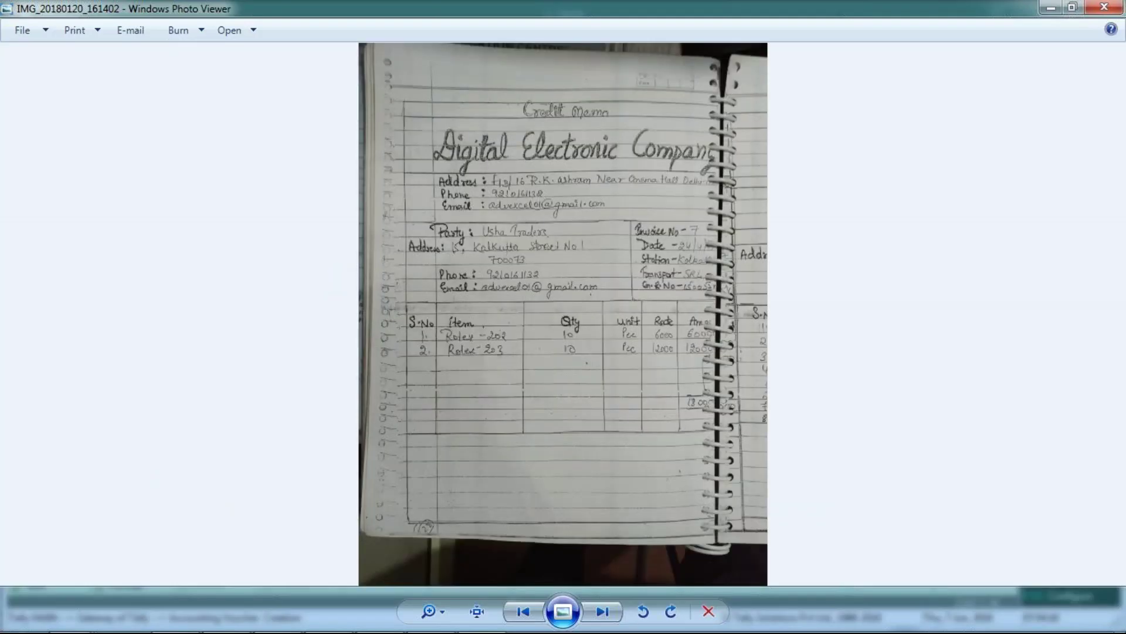
Step: Review the handwritten Cash Book and Punjab Nation Bank Book photos, covering their receipt, payment, withdrawal and deposit entries
key("Right")
key("Right")
key("Left")
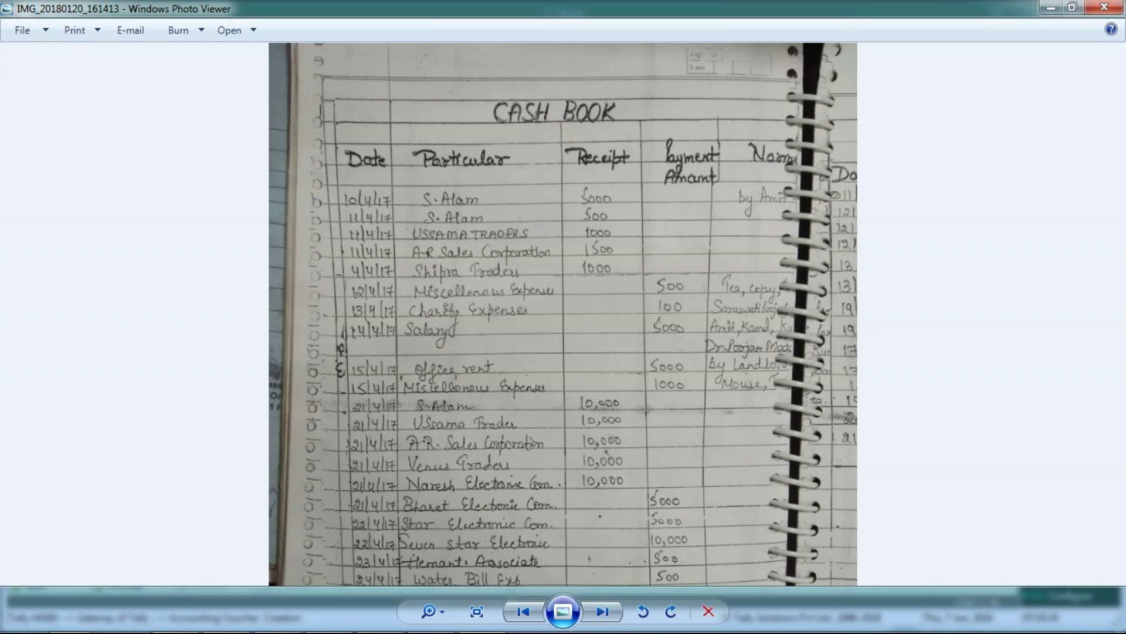
key("Right")
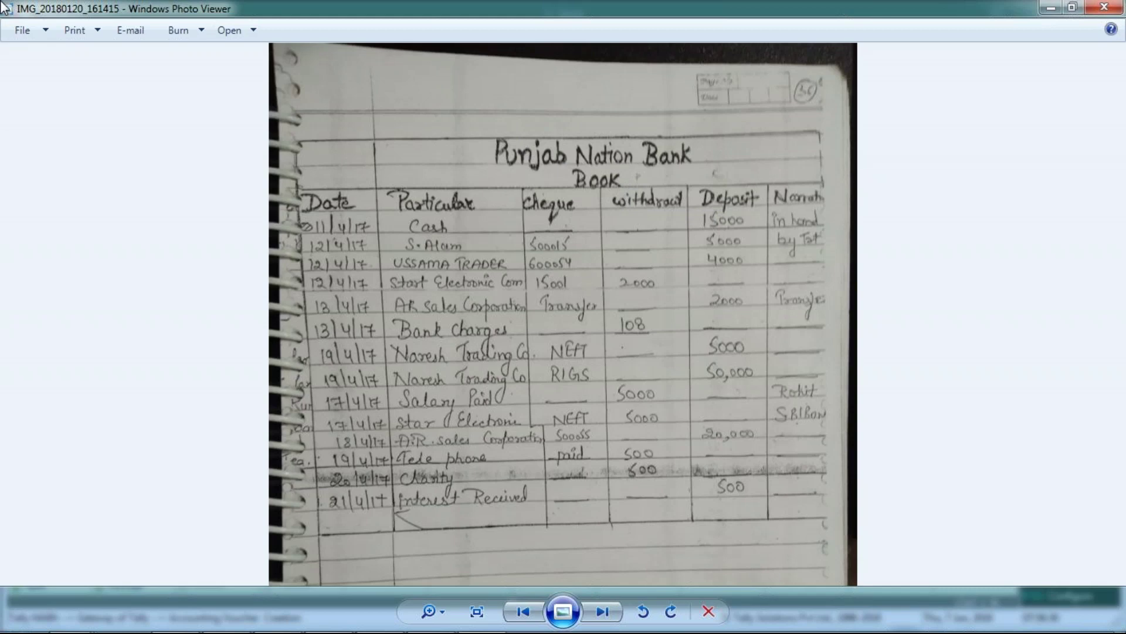
Step: Switch to Tally and debit AD 45 in the payment voucher, allocating it to Agst Ref 1 and On Account
key("alt+Tab")
key("alt+Tab")
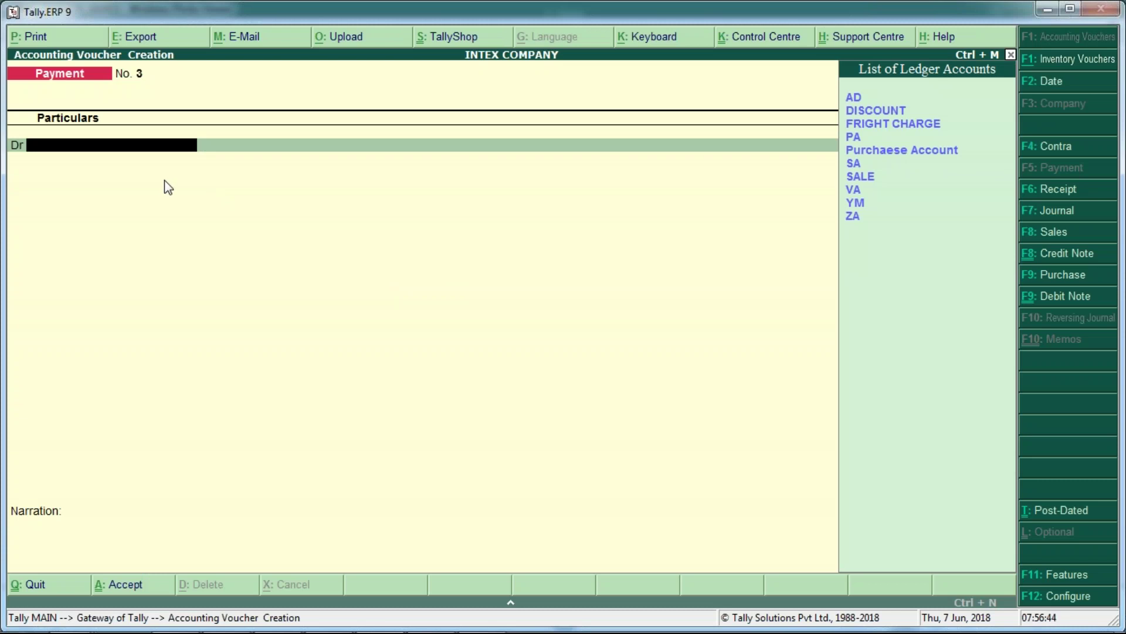
key("Return")
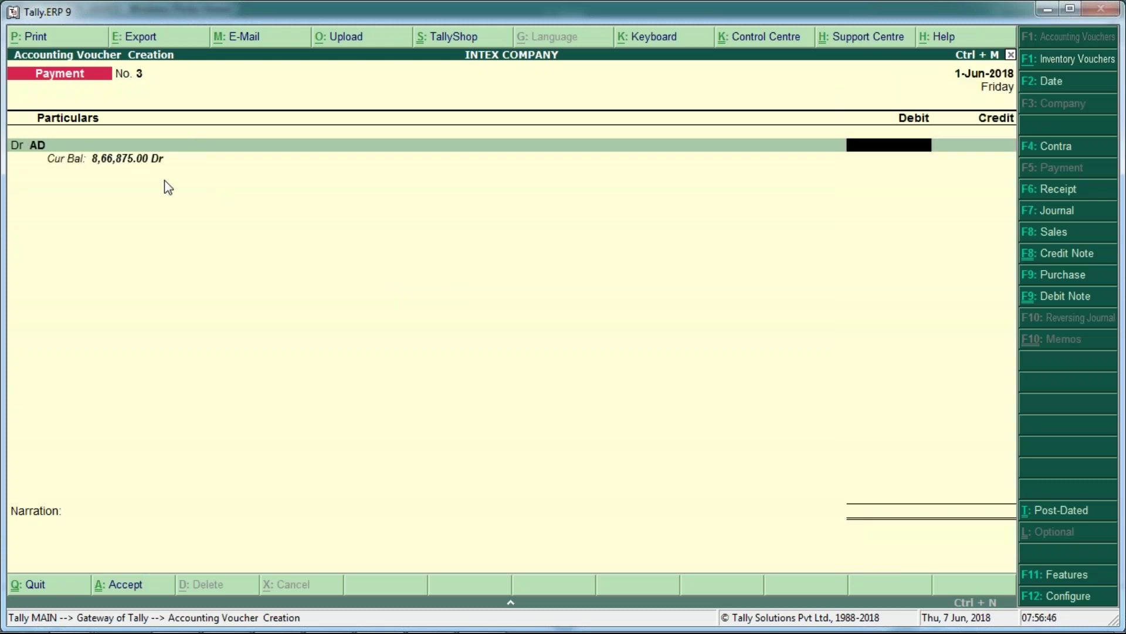
type("45")
key("Return")
key("Return")
key("Return")
key("Return")
key("Return")
key("BackSpace")
key("Down")
key("Down")
key("Return")
key("Return")
key("Return")
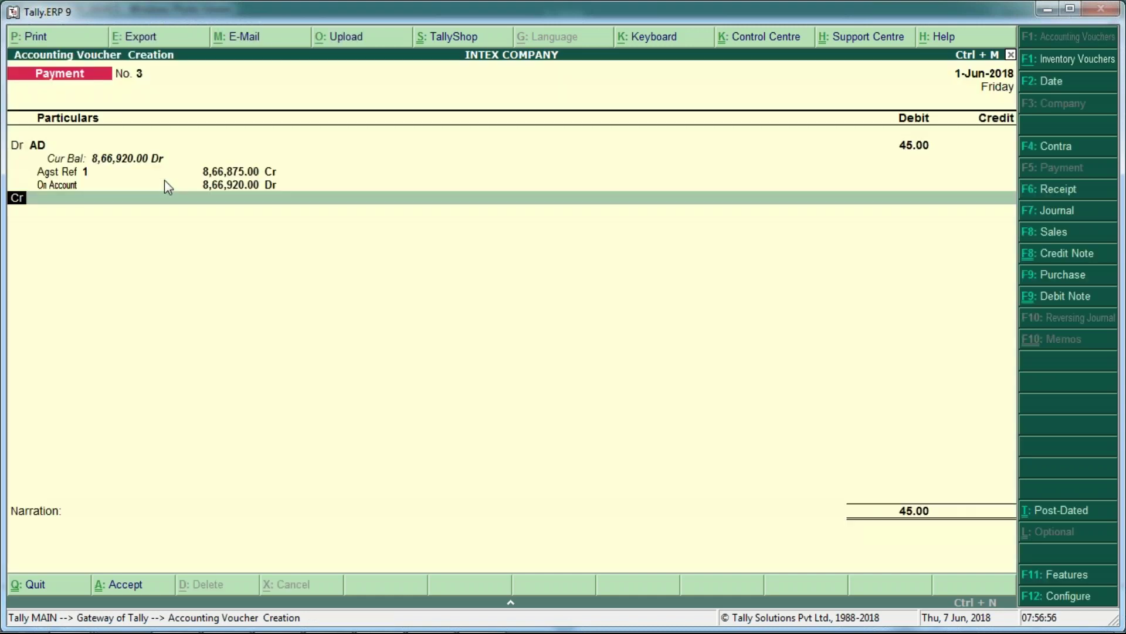
Step: Credit Cash 45 against the AD debit in the payment voucher
key("Return")
key("Down")
key("Return")
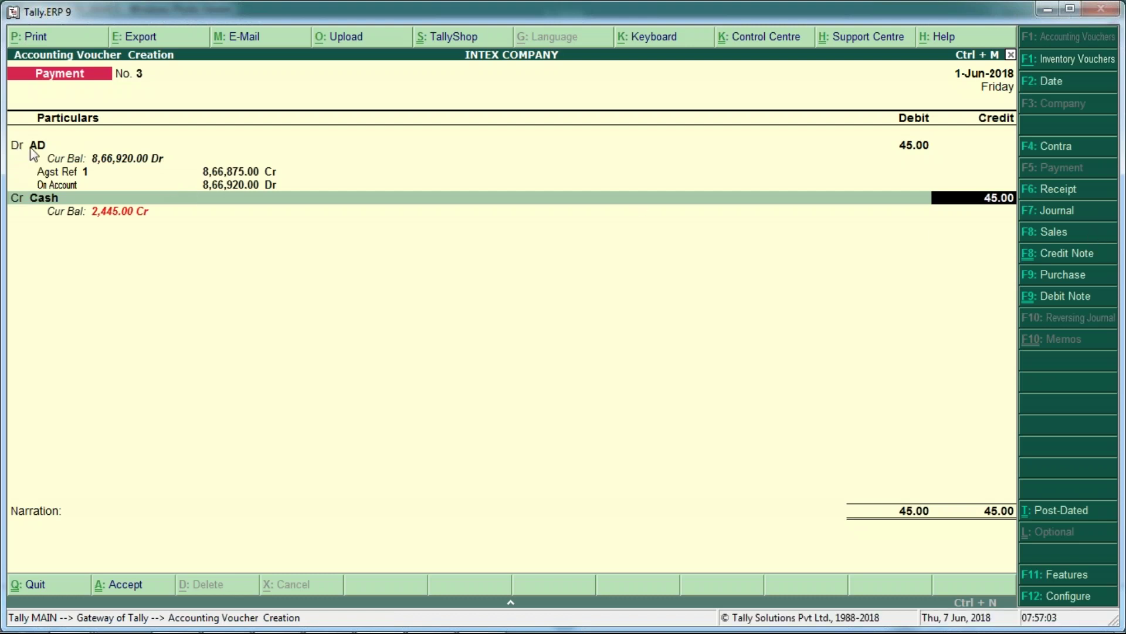
Step: Convert the entry to a Receipt voucher, go through its Cr AD and Dr Cash lines, and discard it
left_click(1050, 189)
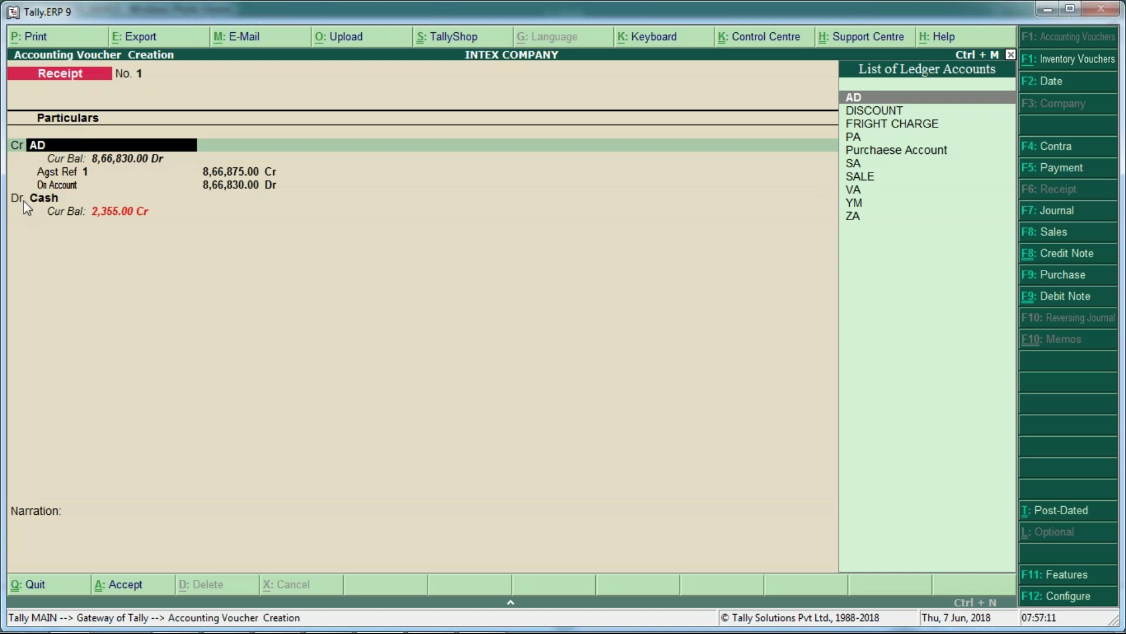
key("Return")
key("Return")
key("Return")
key("Return")
key("Return")
key("Return")
key("Return")
key("Return")
key("Return")
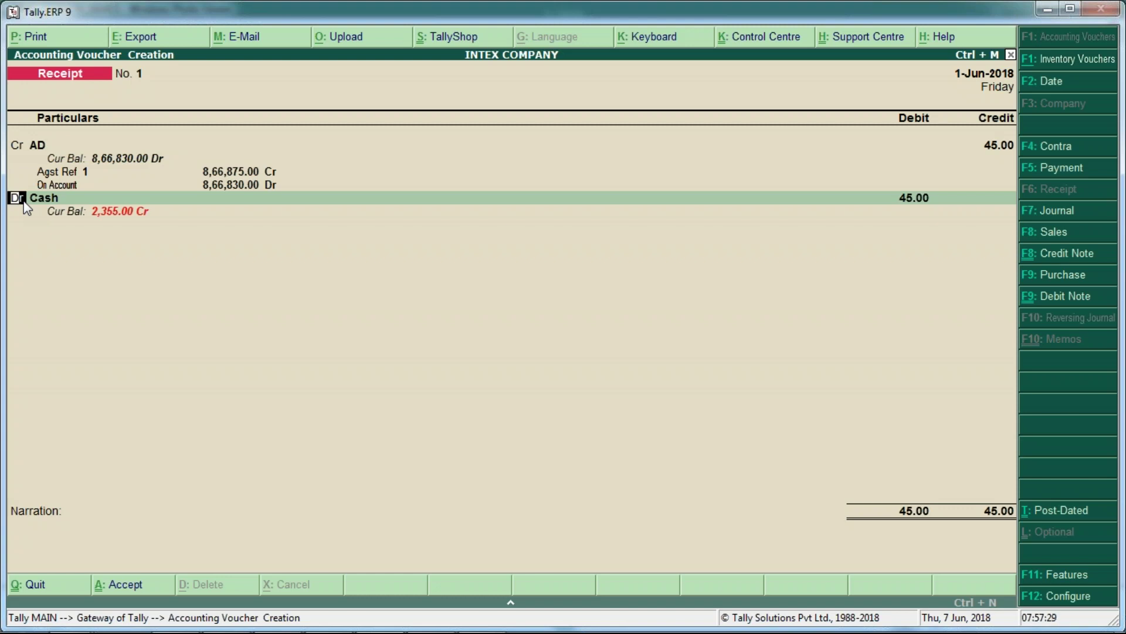
key("Escape")
key("y")
key("Return")
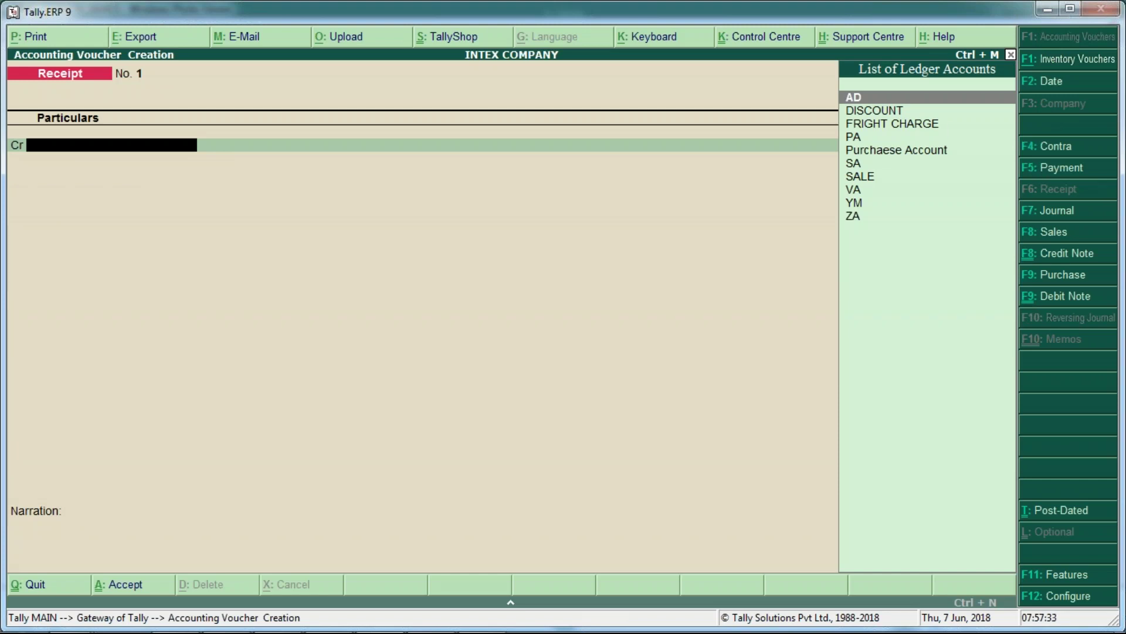
Step: Start a new payment voucher and debit AD 1,200
left_click(1057, 170)
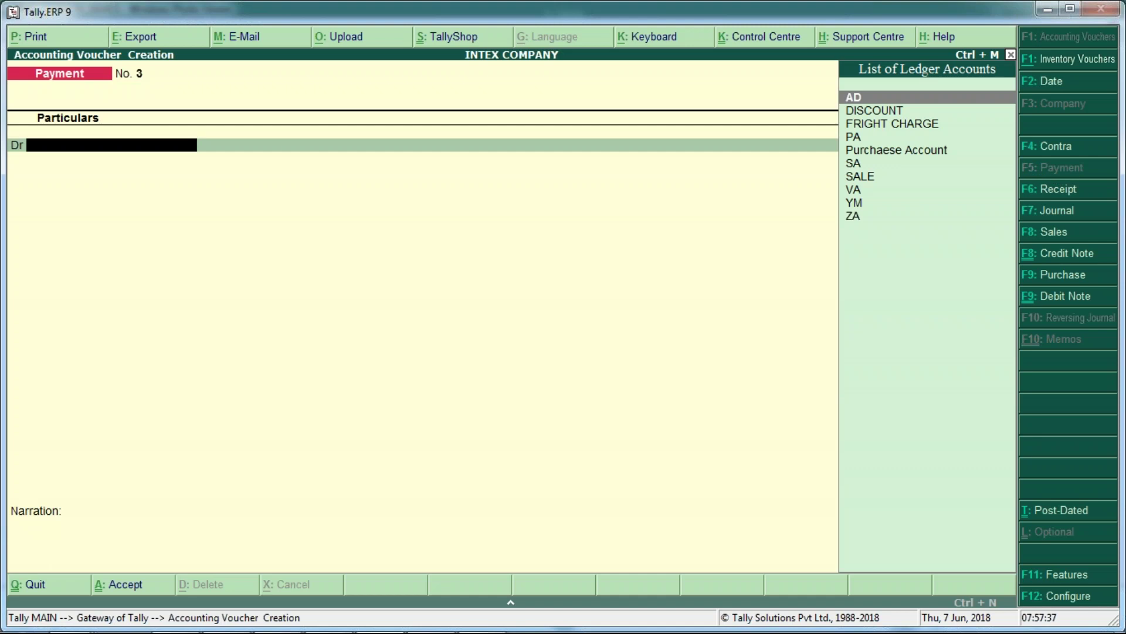
key("Return")
type("1200")
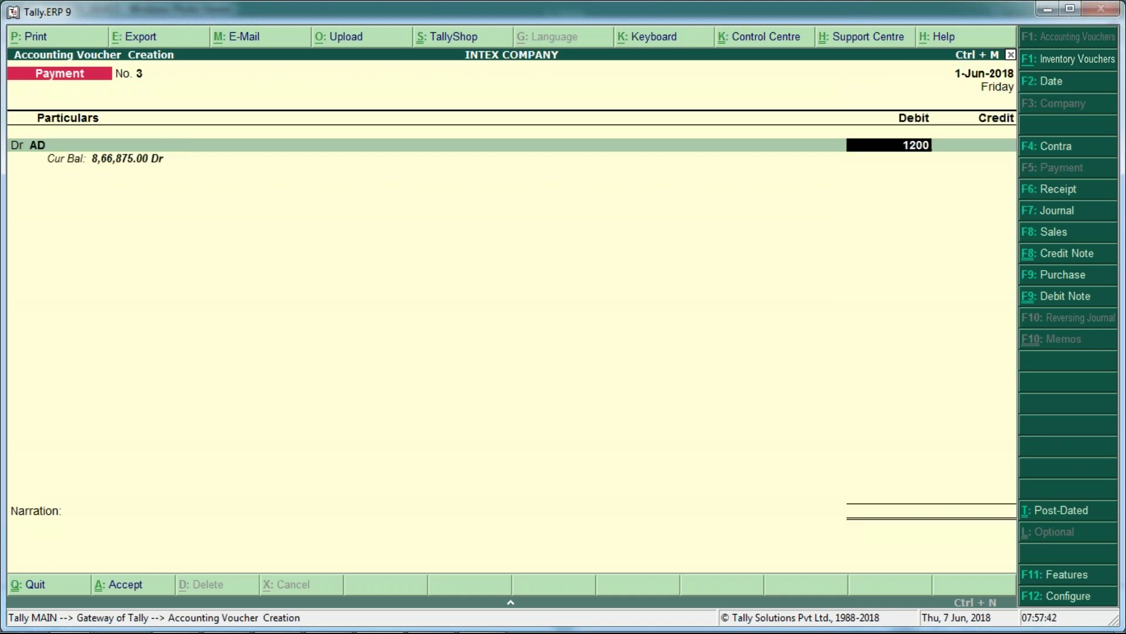
key("Return")
Step: Allocate AD's bill-wise details to Agst Ref 1 for 8,66,875 Cr and New Ref 3 for 8,68,075 Dr
key("Return")
key("Return")
key("Return")
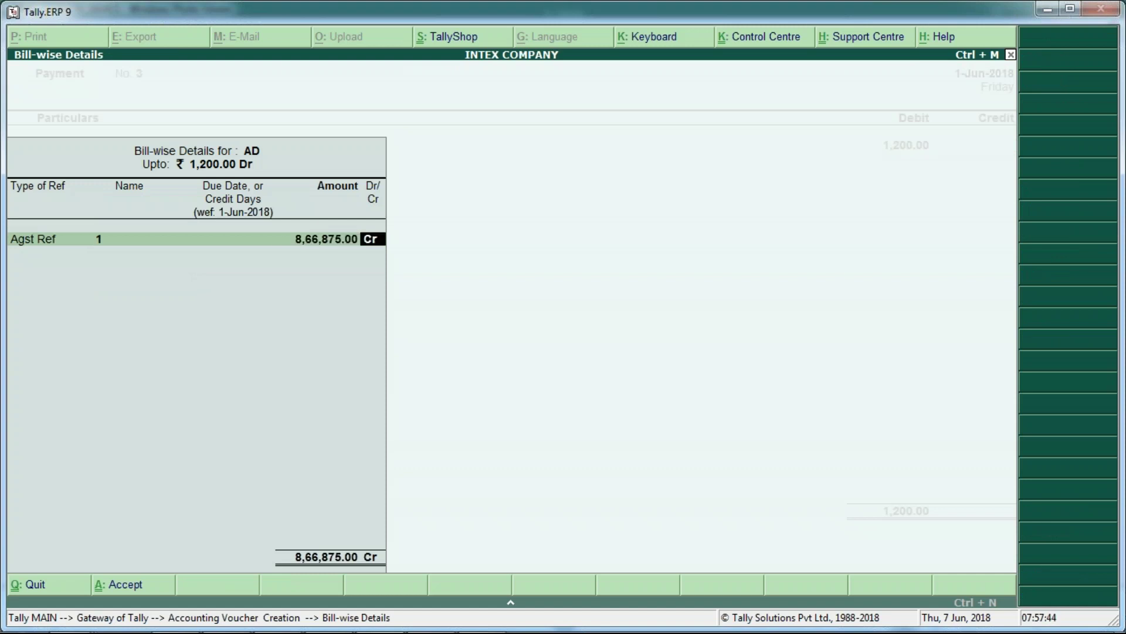
key("Return")
key("Up")
key("Down")
key("Down")
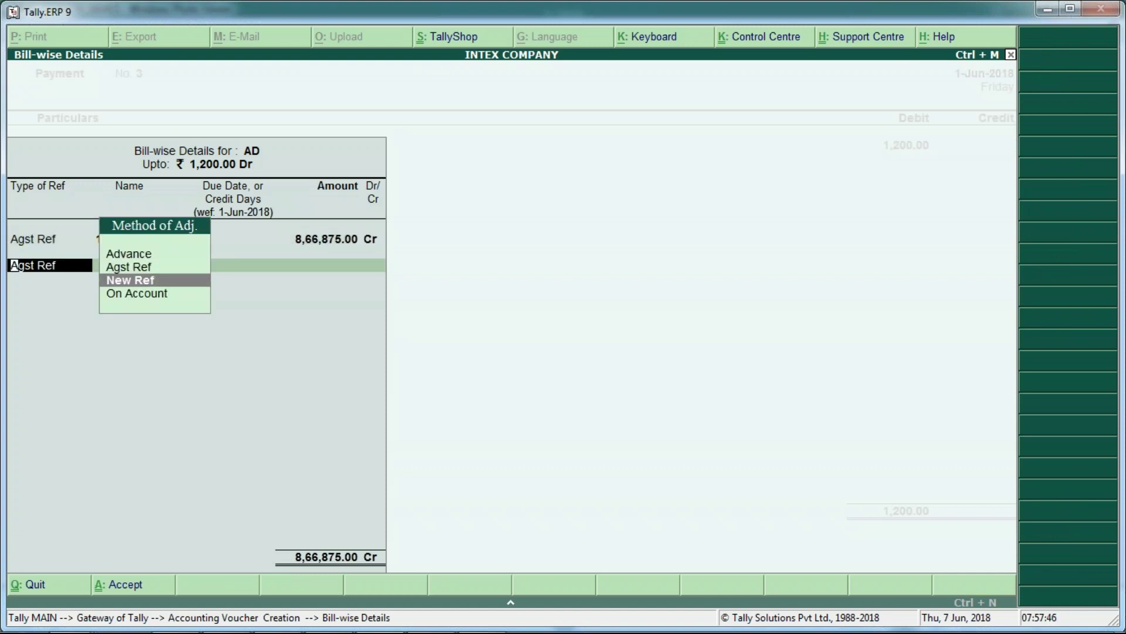
key("Return")
key("Return")
key("Return")
key("Return")
key("Return")
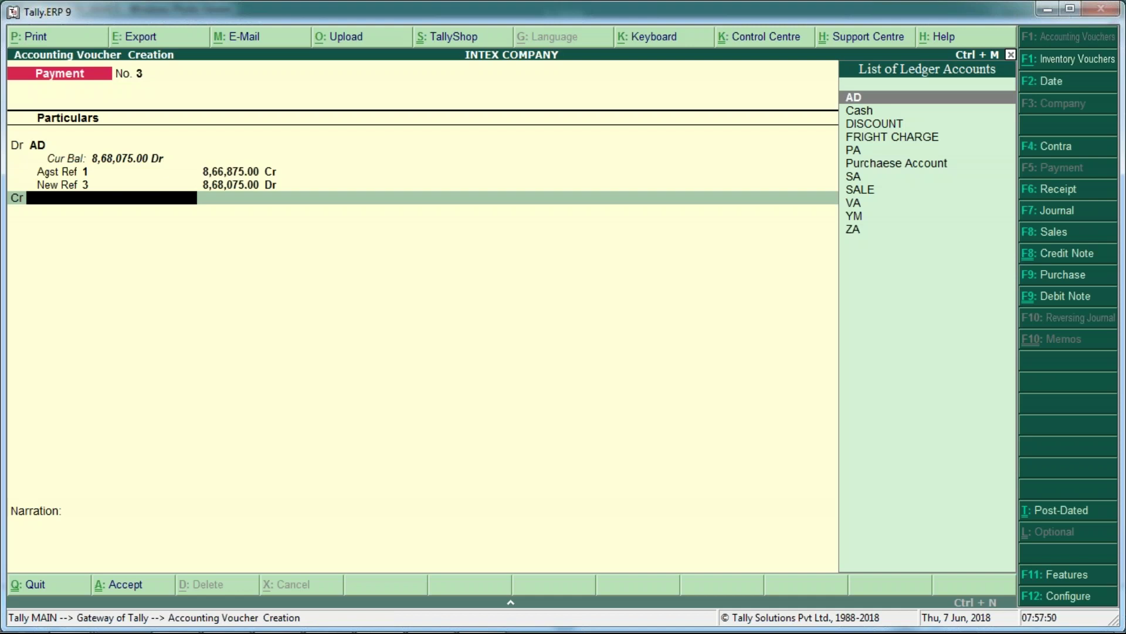
Step: Create a PNB ledger under Bank Accounts and use it as the voucher's credit account
key("alt+c")
type("PNB")
key("Return")
key("Return")
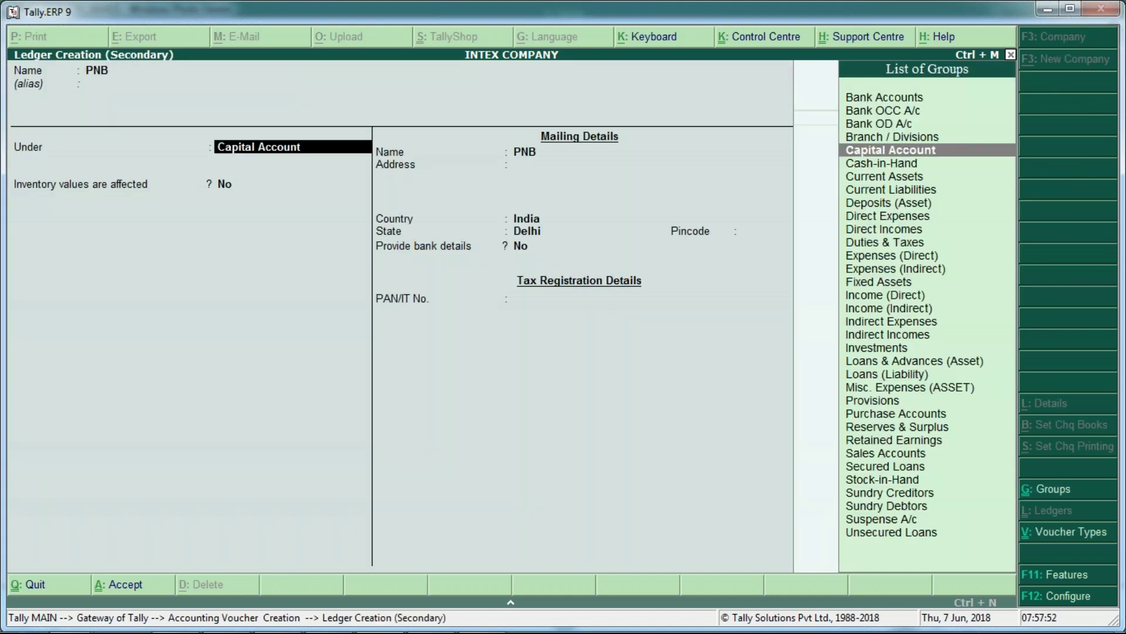
type("B")
key("Up")
key("Up")
key("Up")
key("Up")
key("Return")
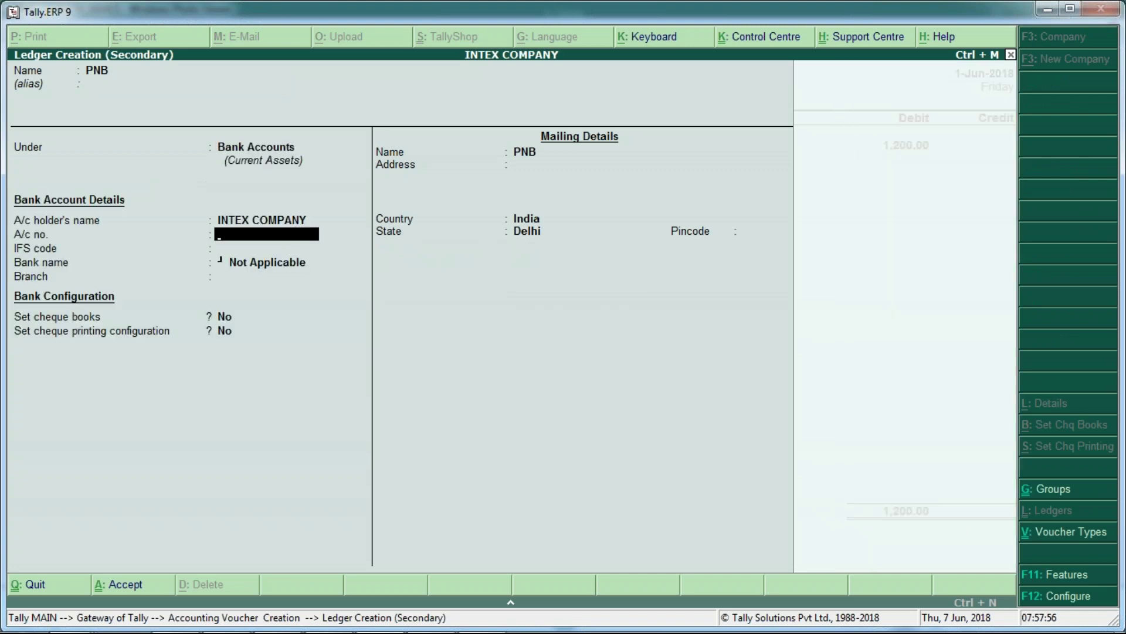
key("ctrl+a")
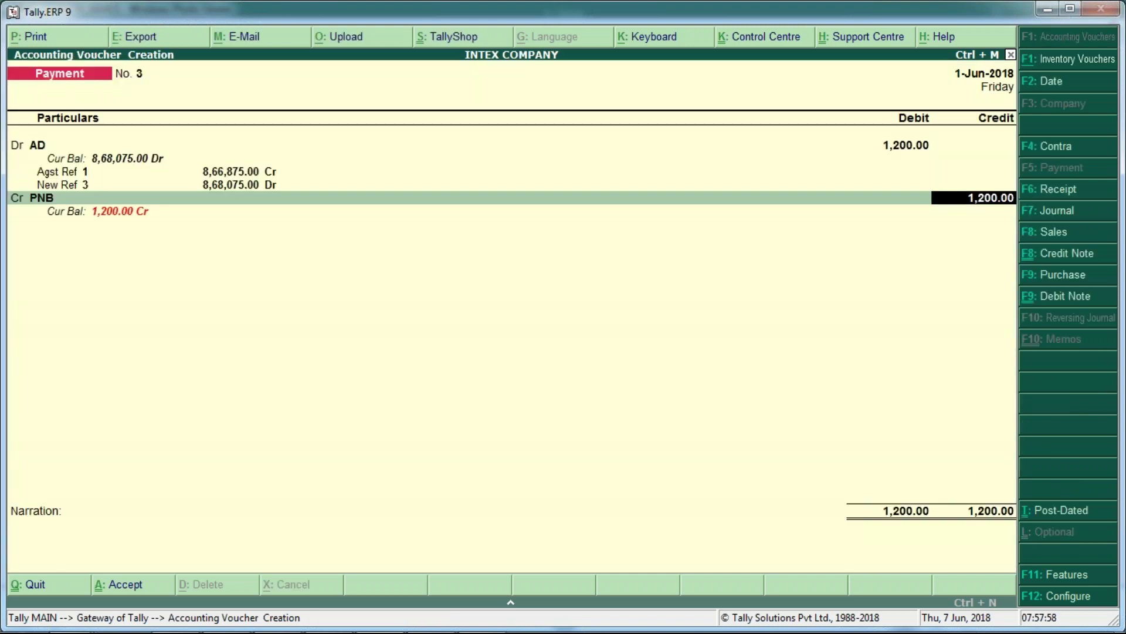
Step: Credit PNB 1,200 as a Cheque transaction with cheque range Not Applicable, and save the payment voucher
key("Return")
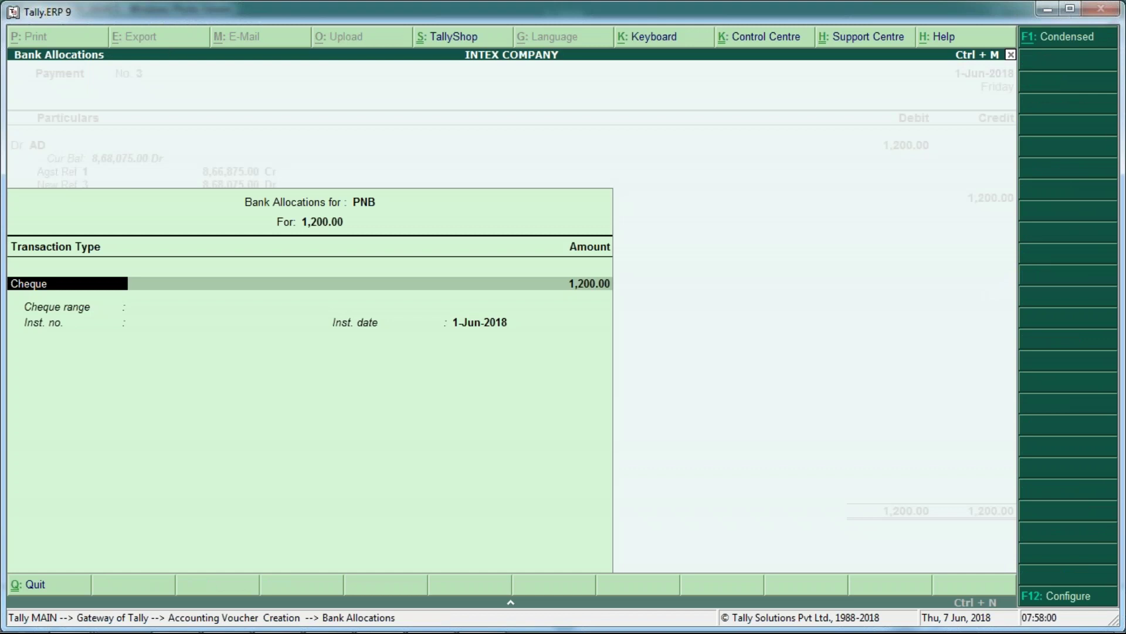
key("Return")
key("Return")
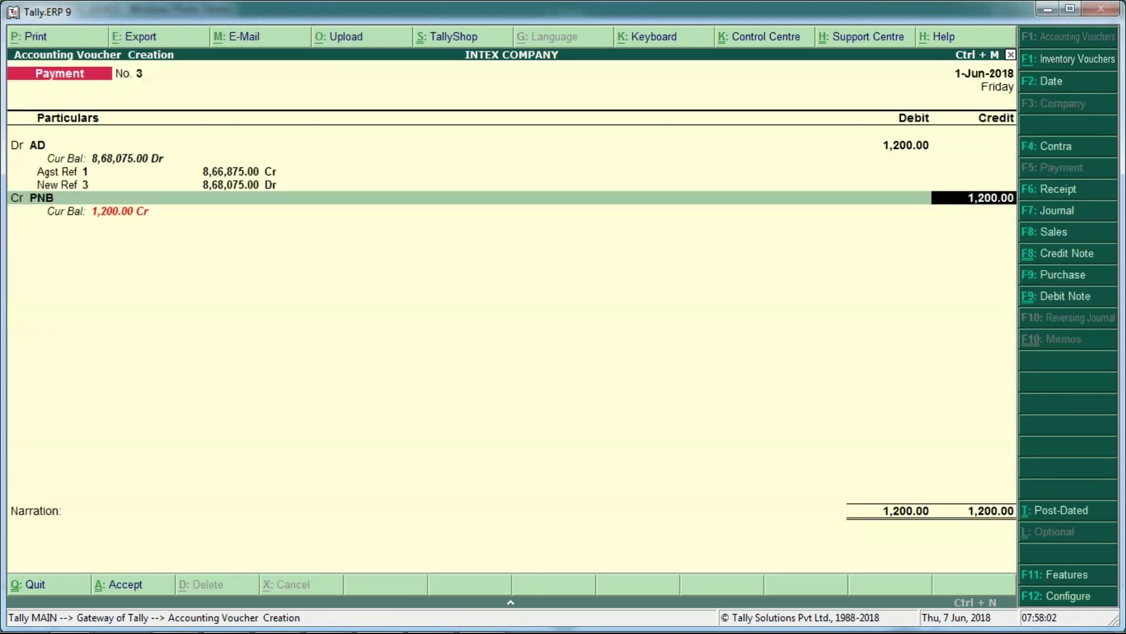
key("Return")
key("Return")
key("Return")
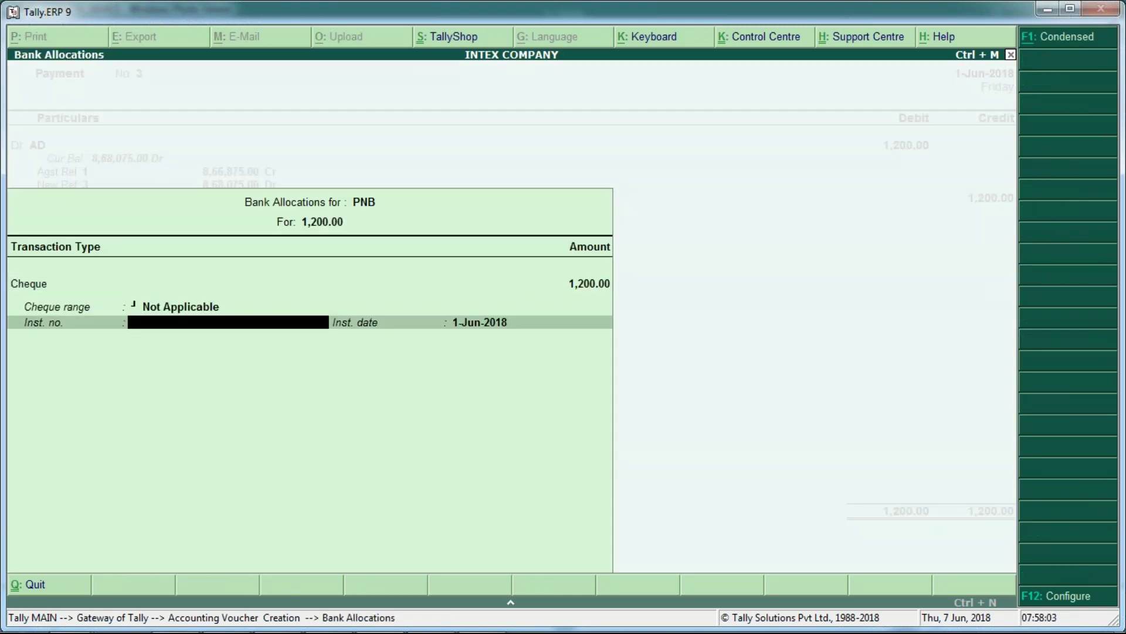
key("Return")
key("Return")
key("Return")
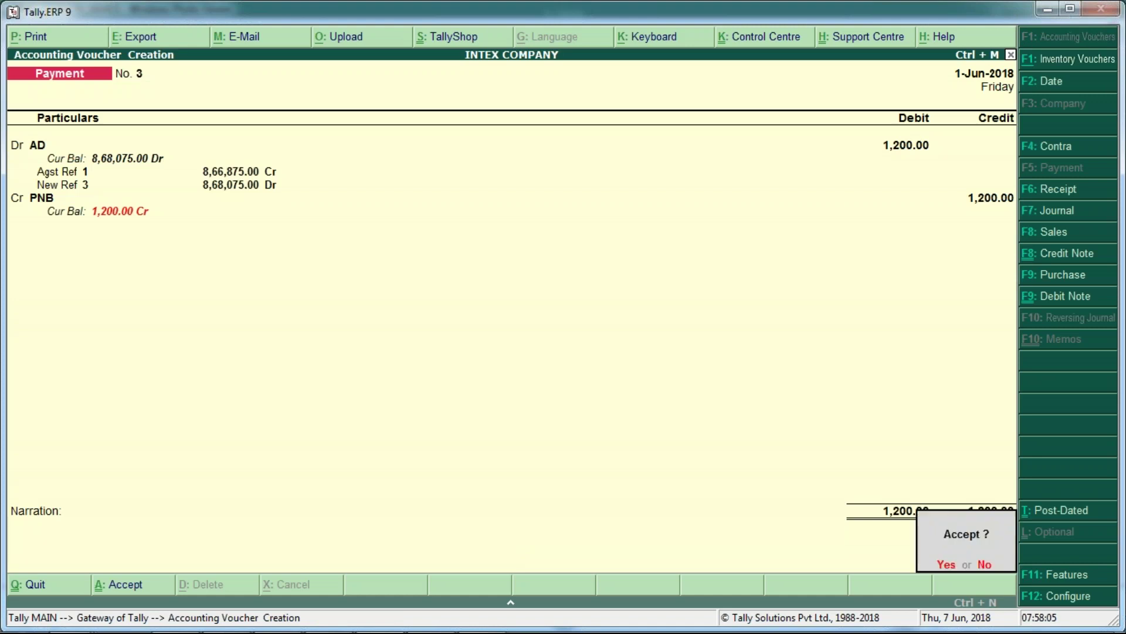
key("Return")
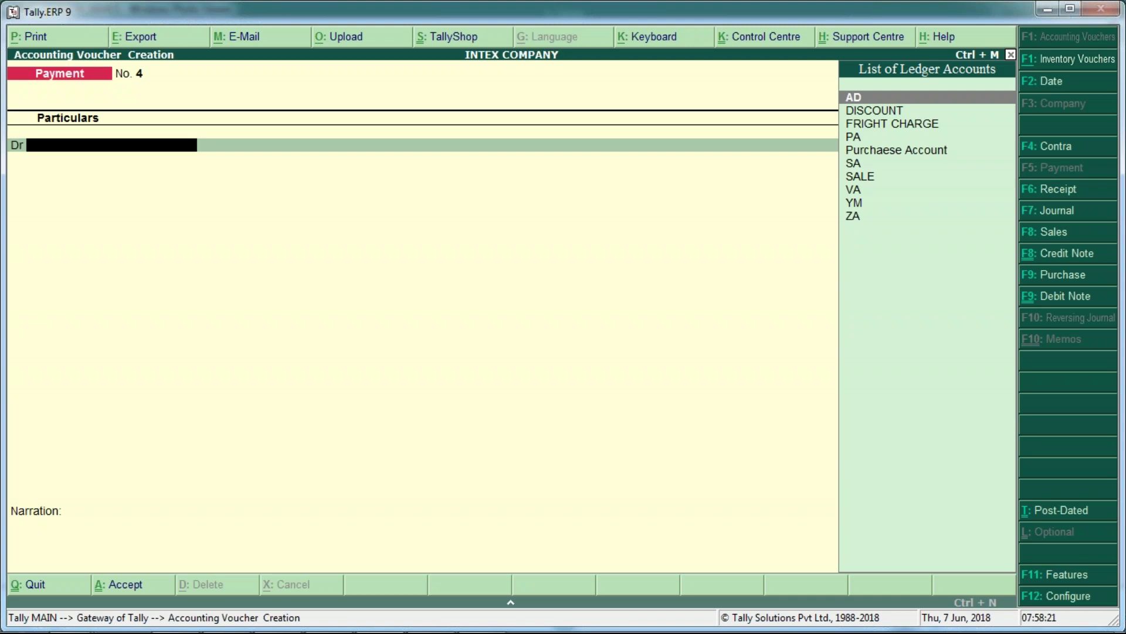
Step: Debit AD 100 in payment voucher No. 4
key("Return")
type("100")
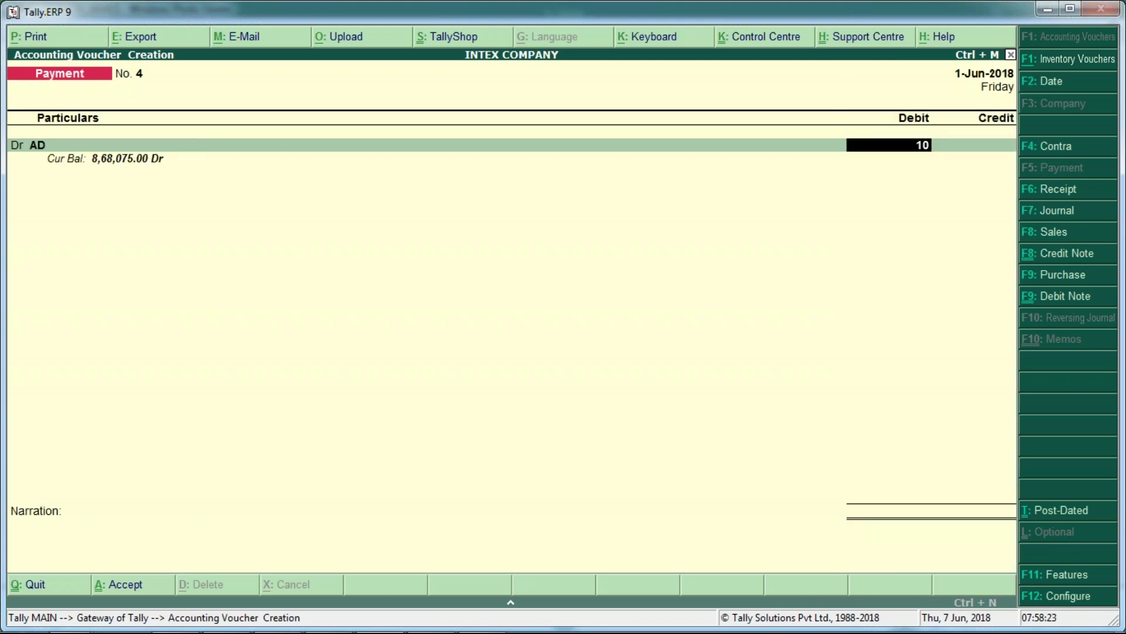
key("Return")
Step: Allocate AD's 100 to Agst Ref 3 and New Ref 4, and credit PNB 100
key("Return")
key("Return")
key("Return")
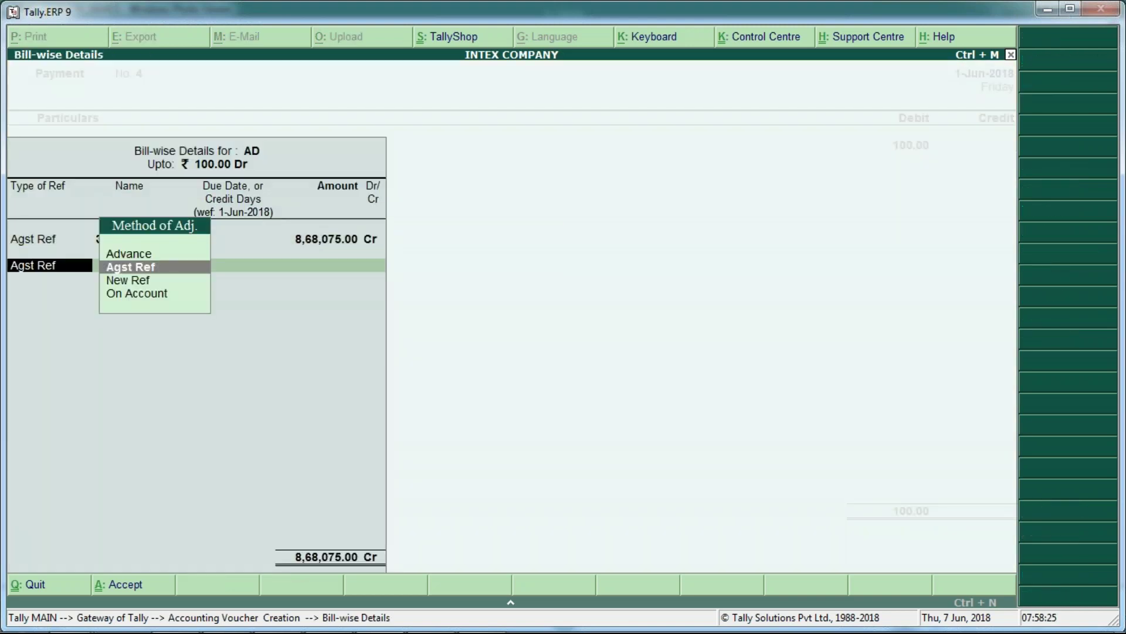
key("Down")
key("Return")
key("Return")
key("Return")
key("Return")
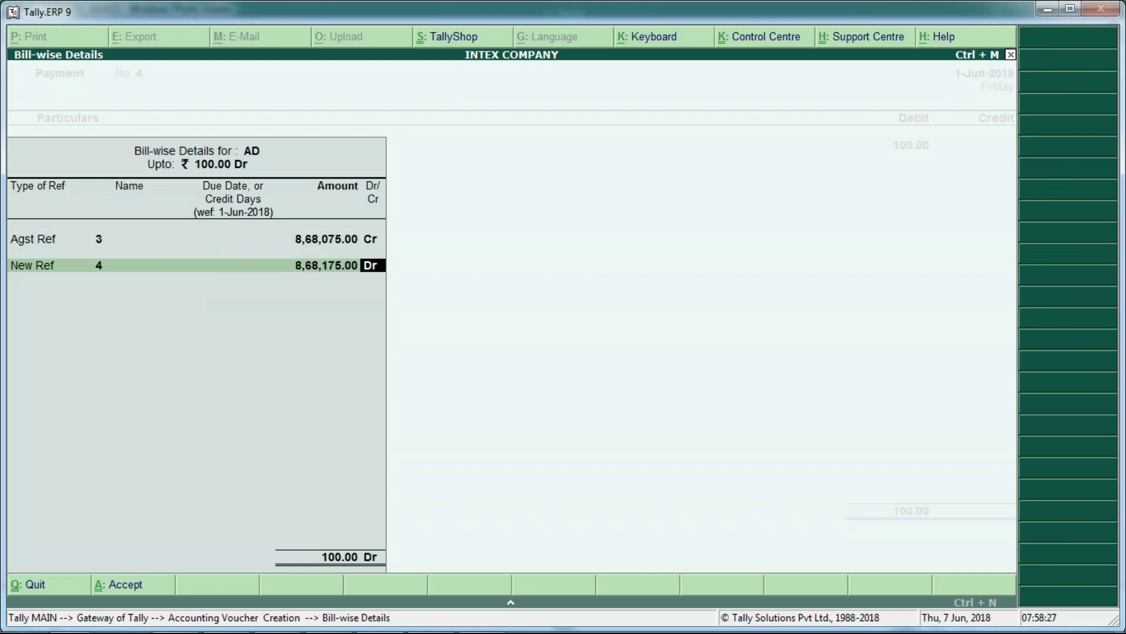
key("Return")
key("Return")
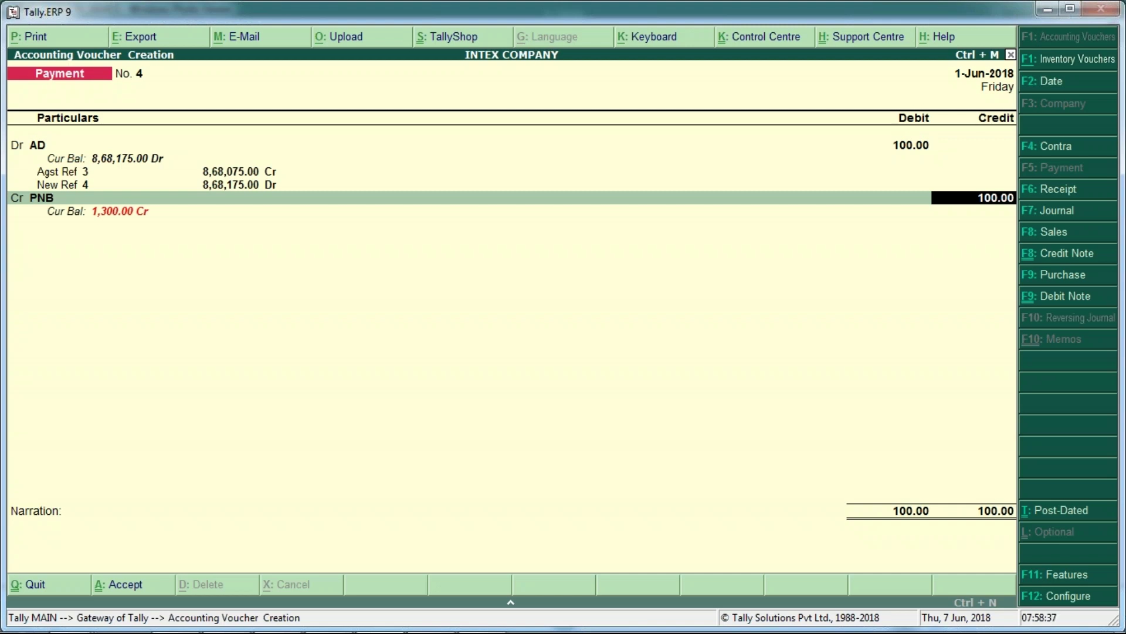
Step: Review the ledger lines, bill references and amounts of payment voucher No. 4
key("BackSpace")
key("BackSpace")
key("BackSpace")
key("BackSpace")
key("BackSpace")
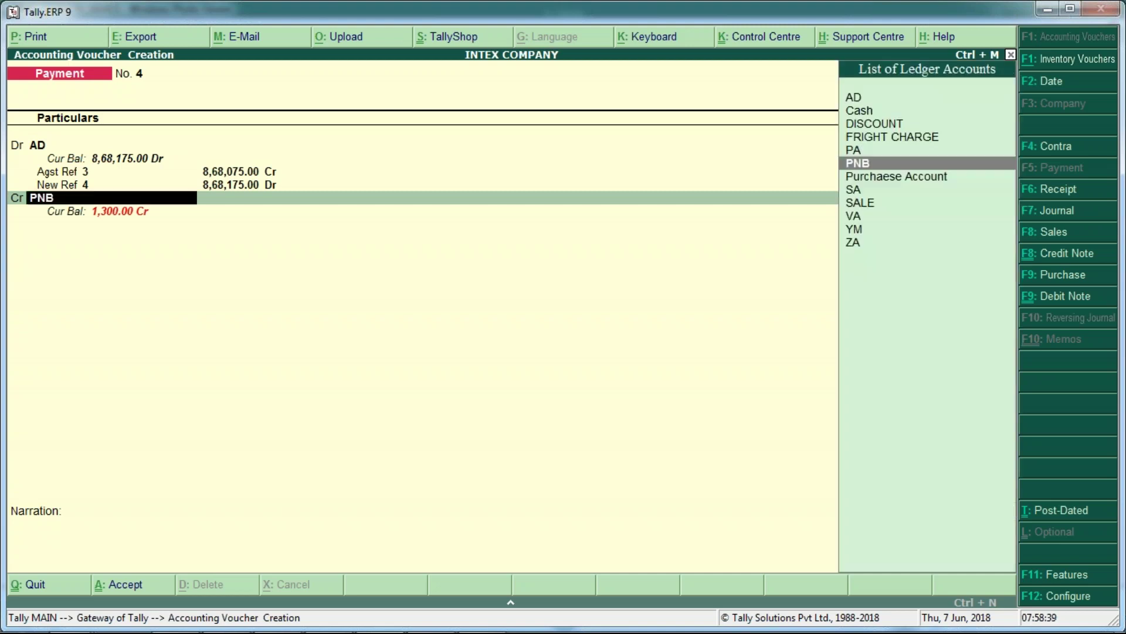
key("BackSpace")
key("BackSpace")
key("BackSpace")
key("BackSpace")
key("BackSpace")
key("BackSpace")
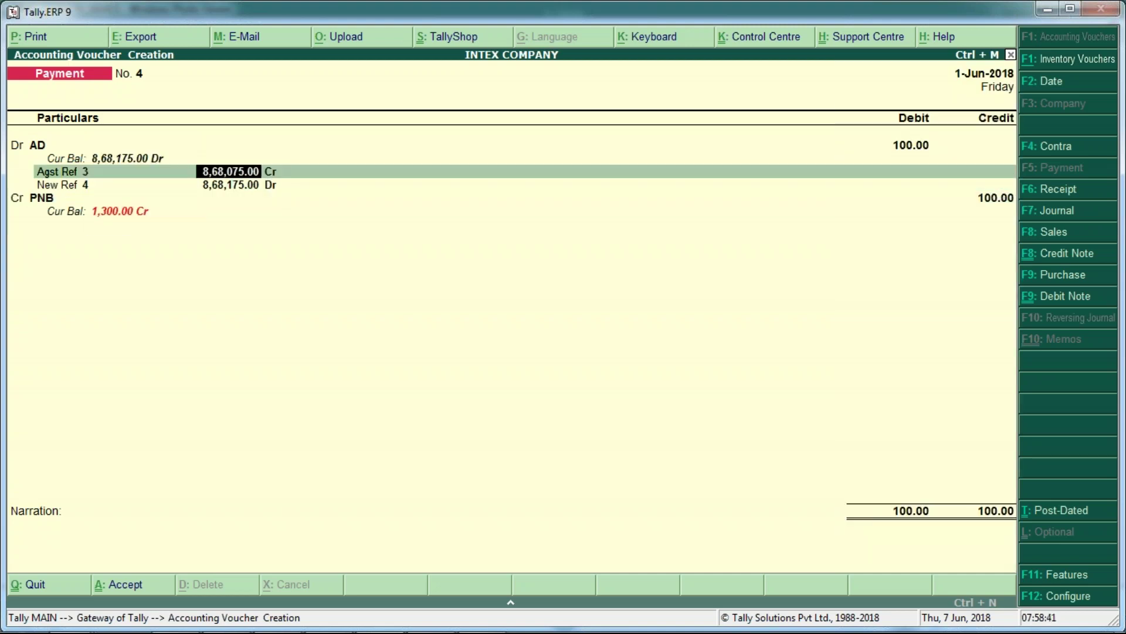
key("Return")
key("Return")
key("Return")
key("Return")
key("Return")
key("Return")
key("Return")
key("Return")
key("Return")
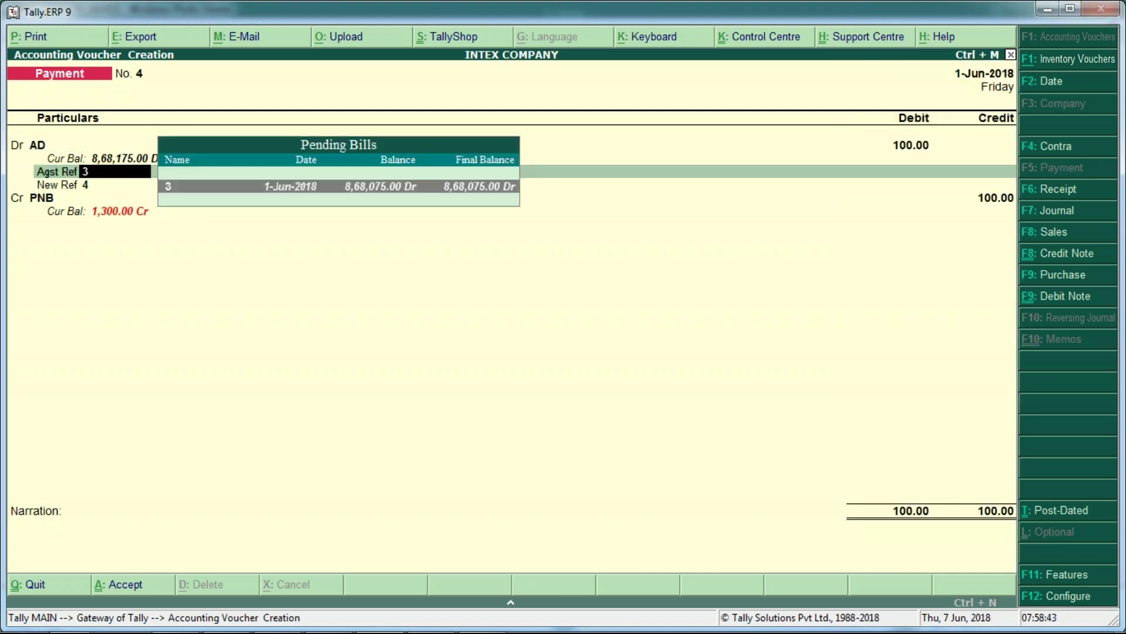
key("Return")
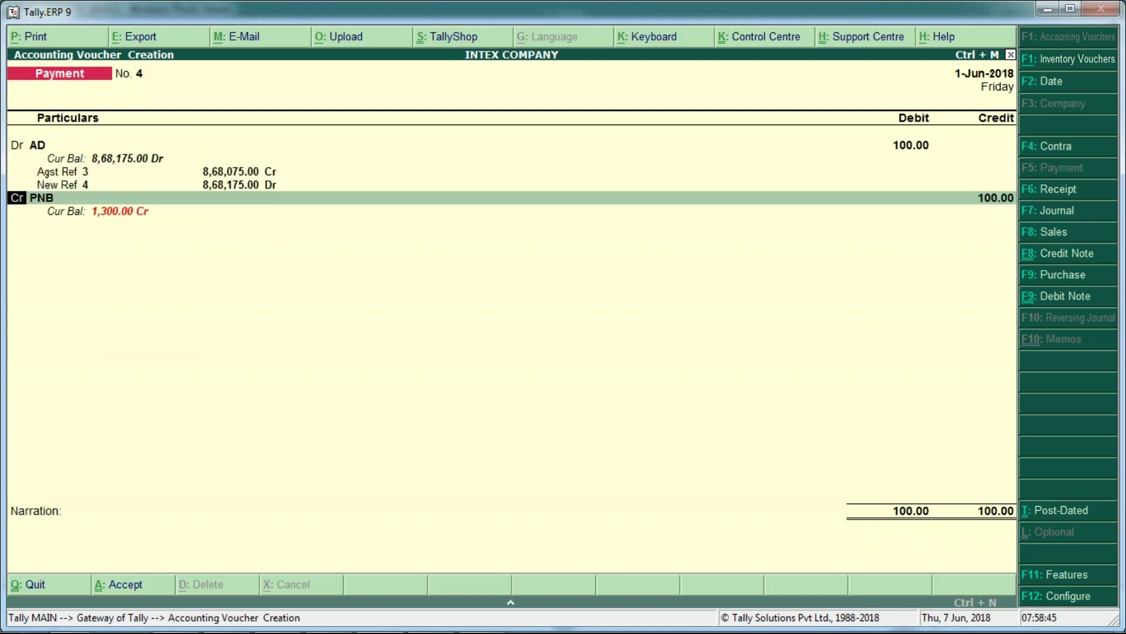
key("Return")
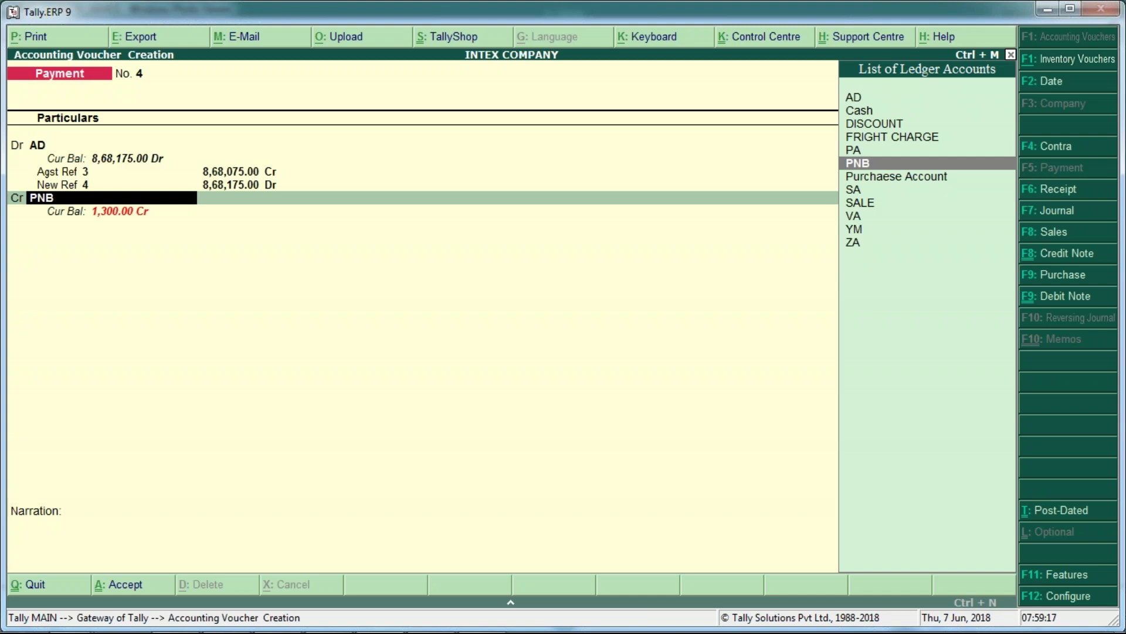
Step: Start a Contra voucher in place of the unsaved payment voucher and switch to the Excel workbook
key("F4")
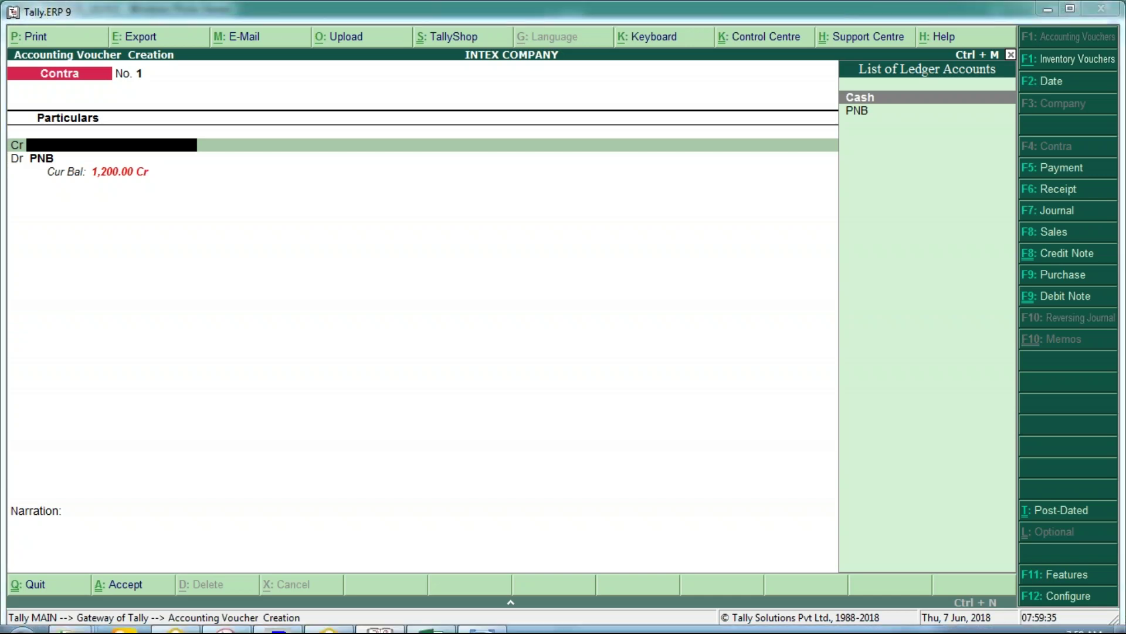
key("super")
type("E")
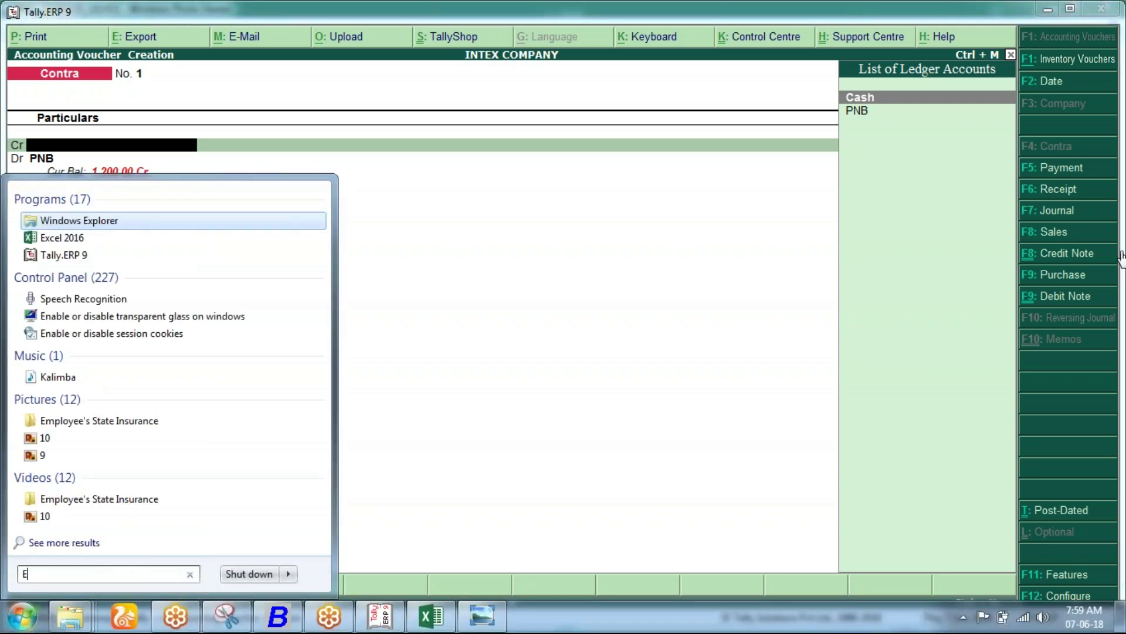
key("BackSpace")
left_click(425, 616)
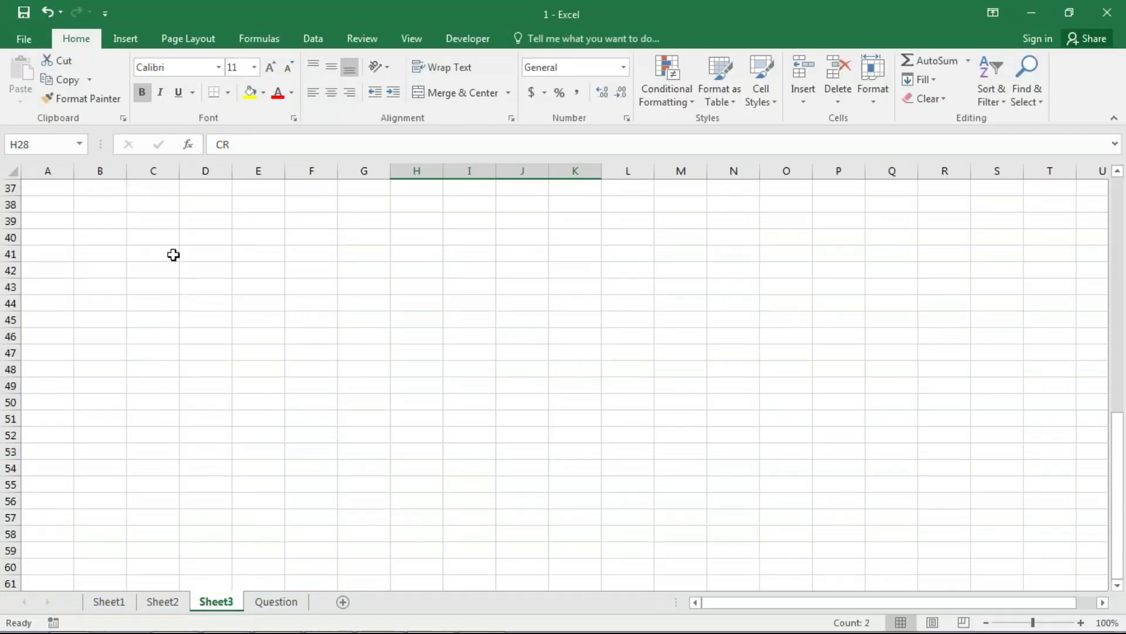
Step: Enter CASH with 100000 and PNB with 50000 in cells B39:C40 of Sheet3
left_click(121, 220)
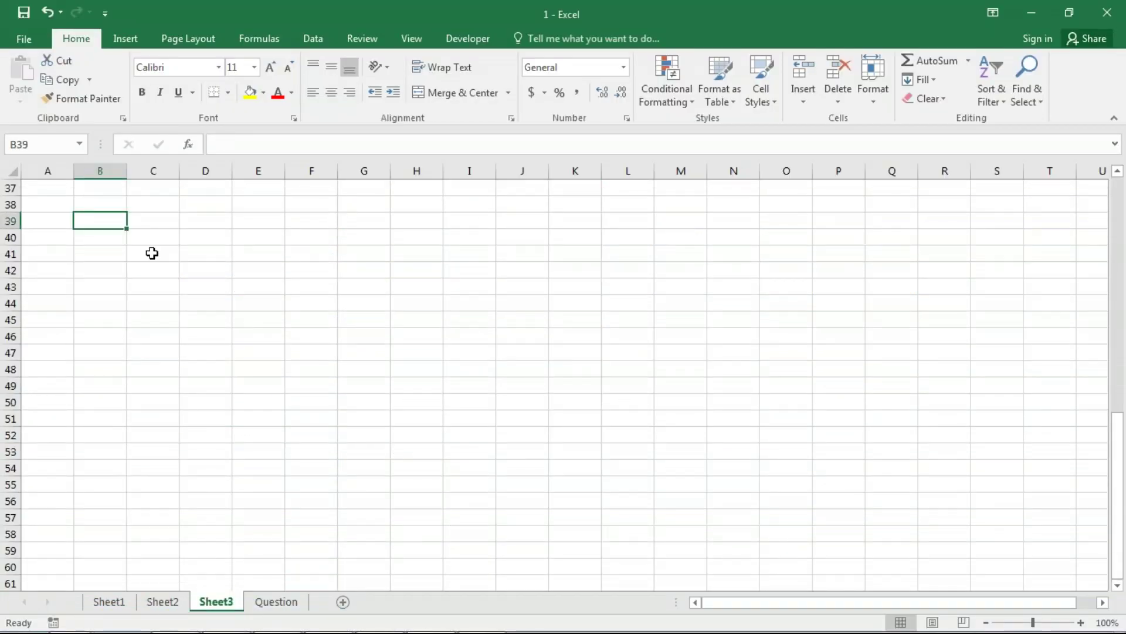
type("CASH")
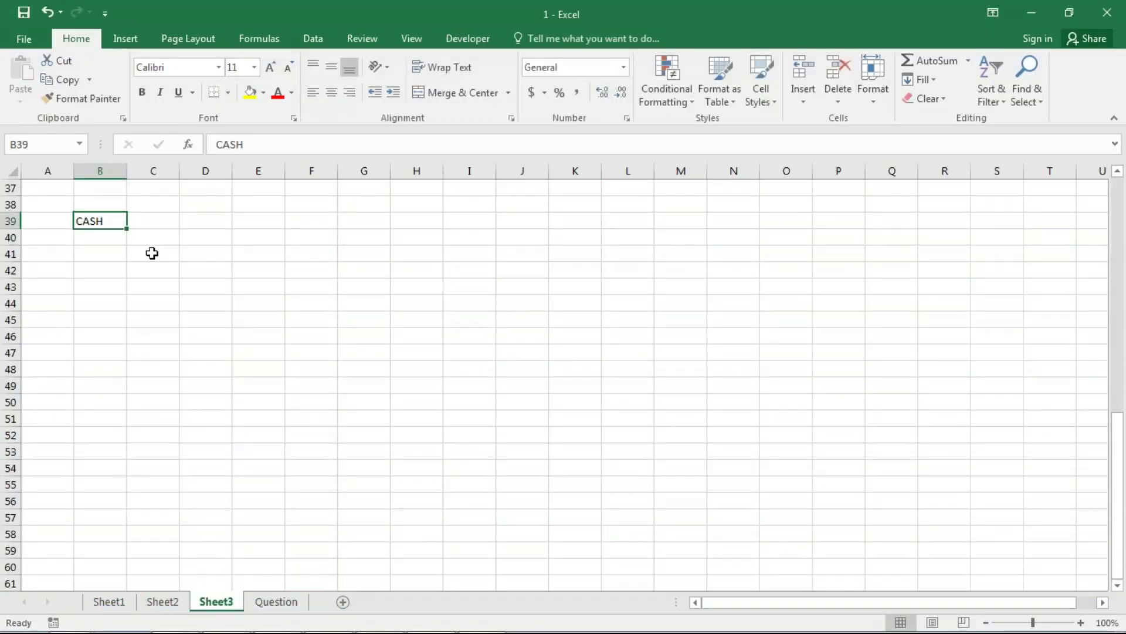
key("Tab")
type("100000")
key("Down")
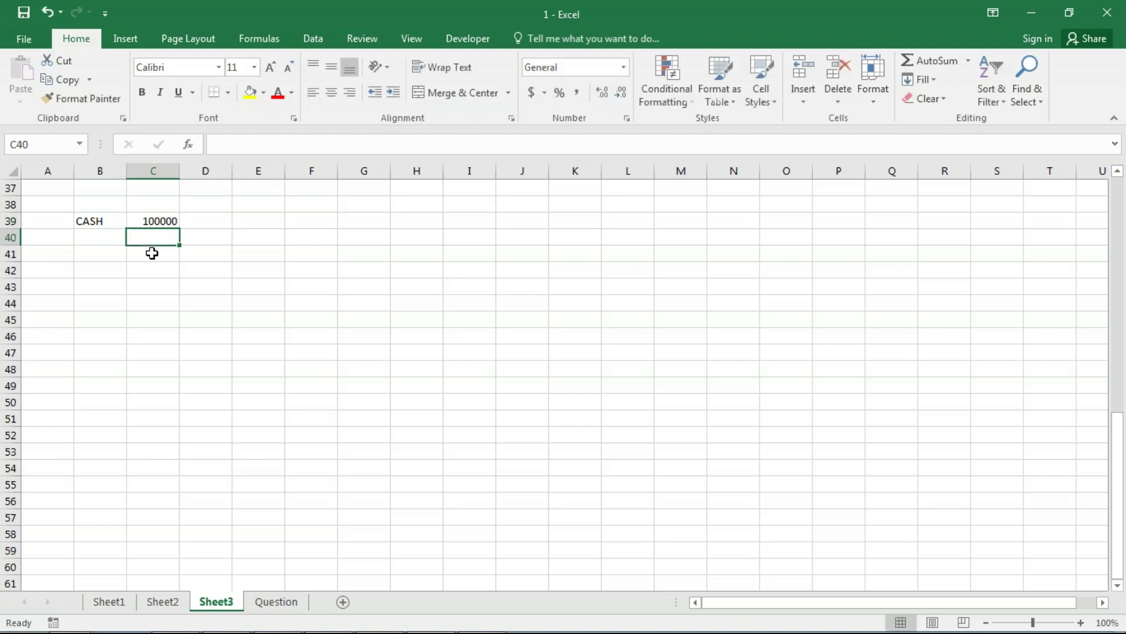
key("Left")
type("PN")
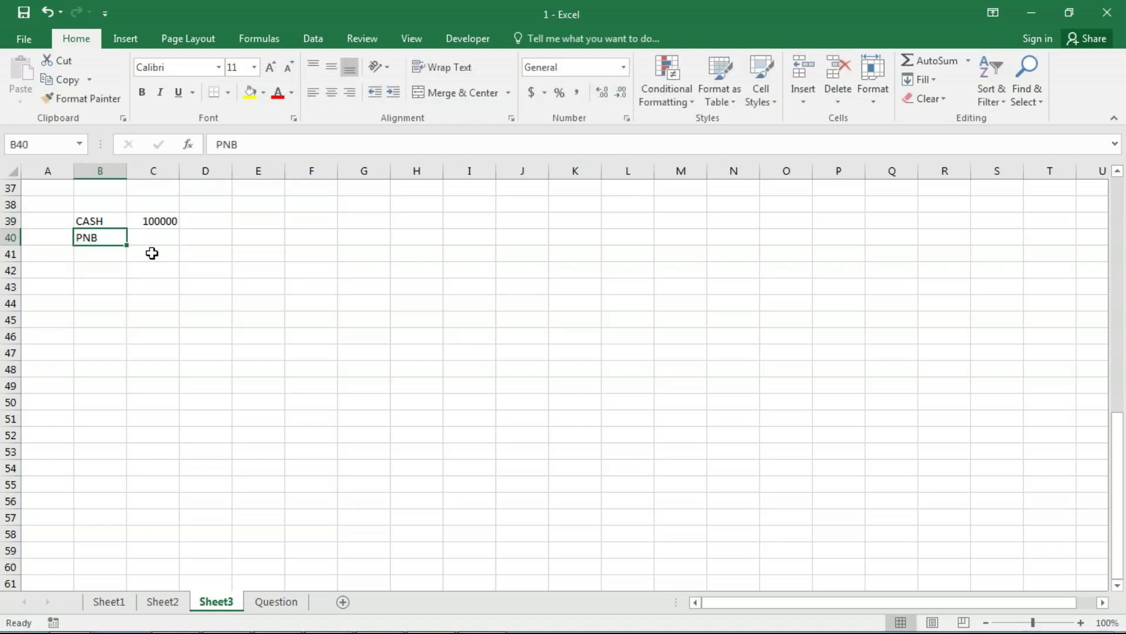
key("Tab")
type("50000")
left_click(151, 253)
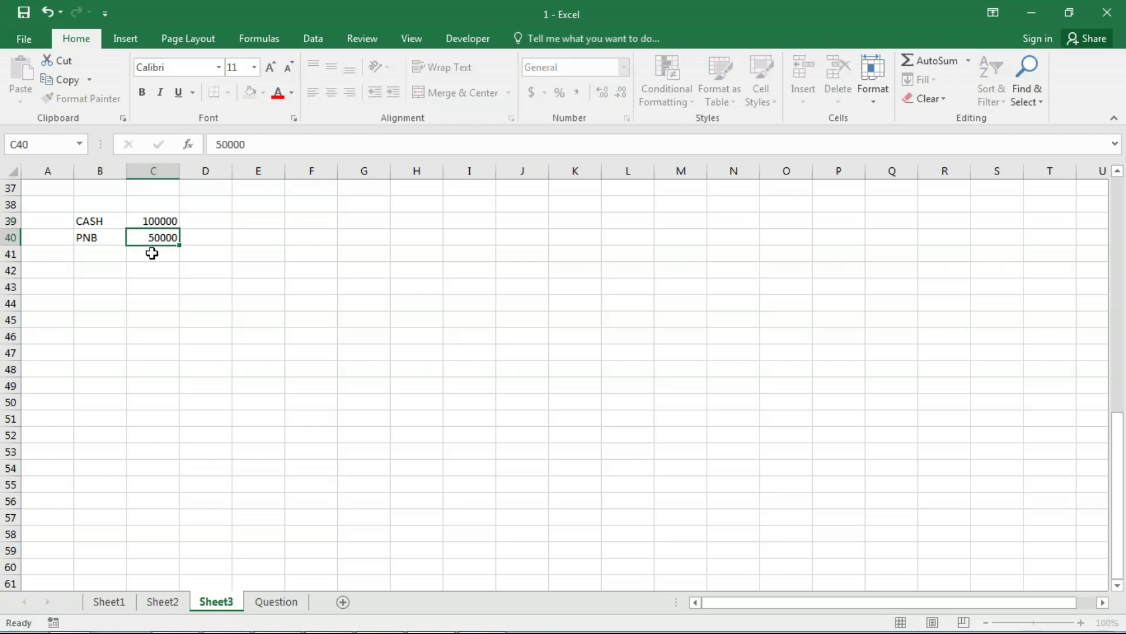
Step: Enter CASH in cell C44 and PNB in cell I44 as a cash-to-bank transfer example
key("Down")
key("Down")
key("Down")
type("CASH")
key("Return")
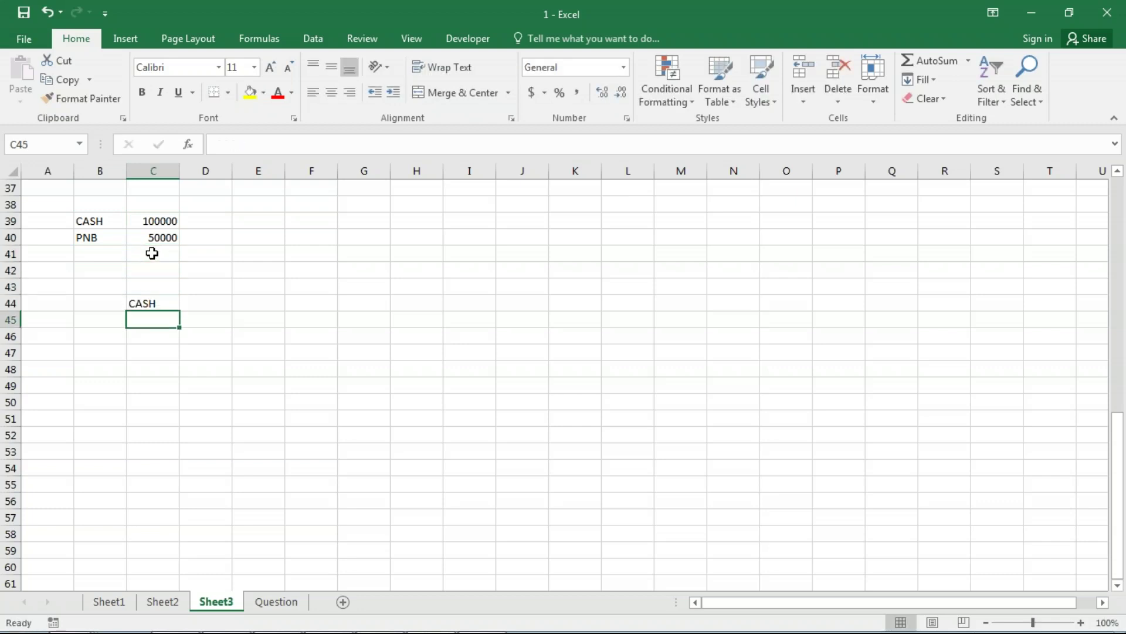
key("Right")
key("Right")
key("Right")
key("Right")
key("Right")
key("Up")
key("Right")
type("PNB")
key("Return")
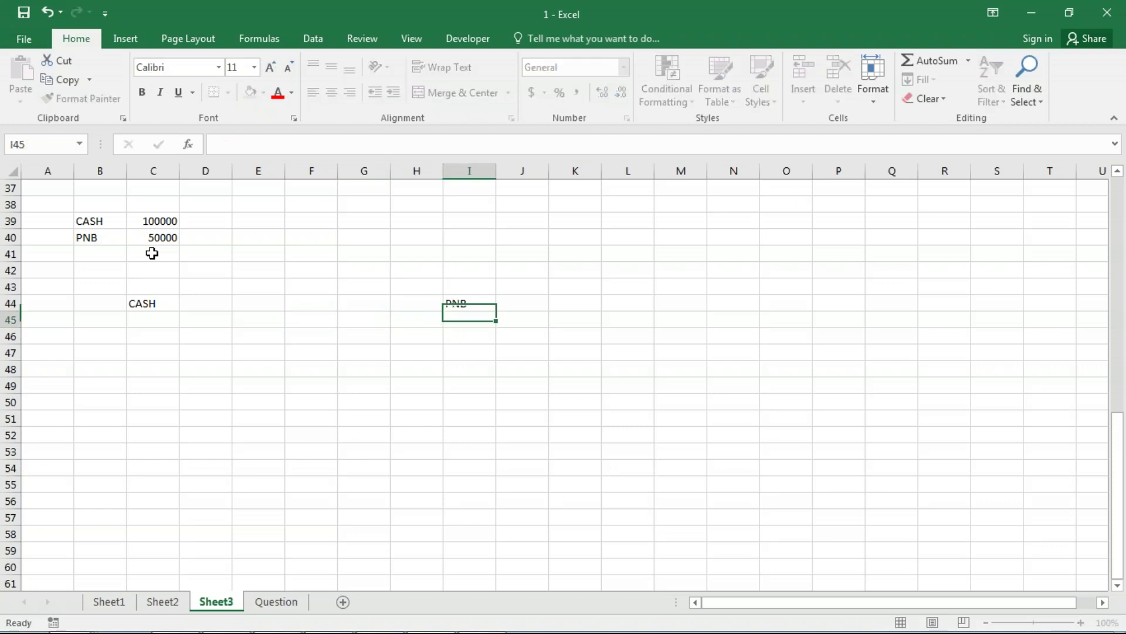
Step: Enter PNB in cell C48 and SBI in cell I48 as a bank-to-bank transfer example
key("Left")
key("Left")
key("Left")
key("Left")
key("Left")
key("Left")
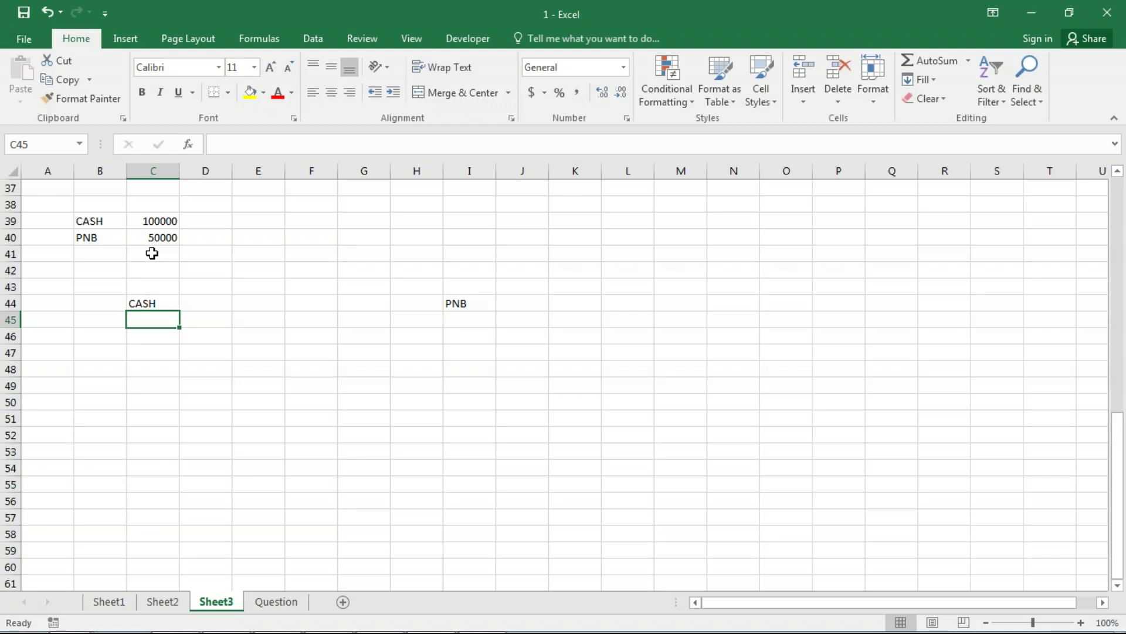
key("Down")
key("Down")
key("Down")
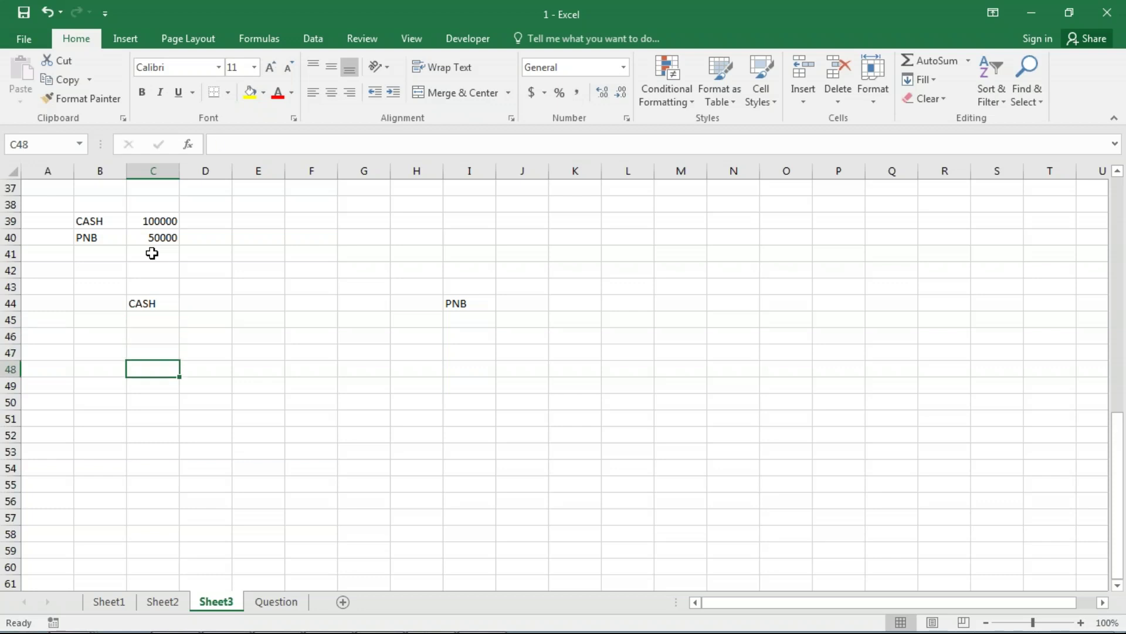
type("PNB")
key("Right")
key("Right")
key("Right")
key("Right")
key("Right")
key("Right")
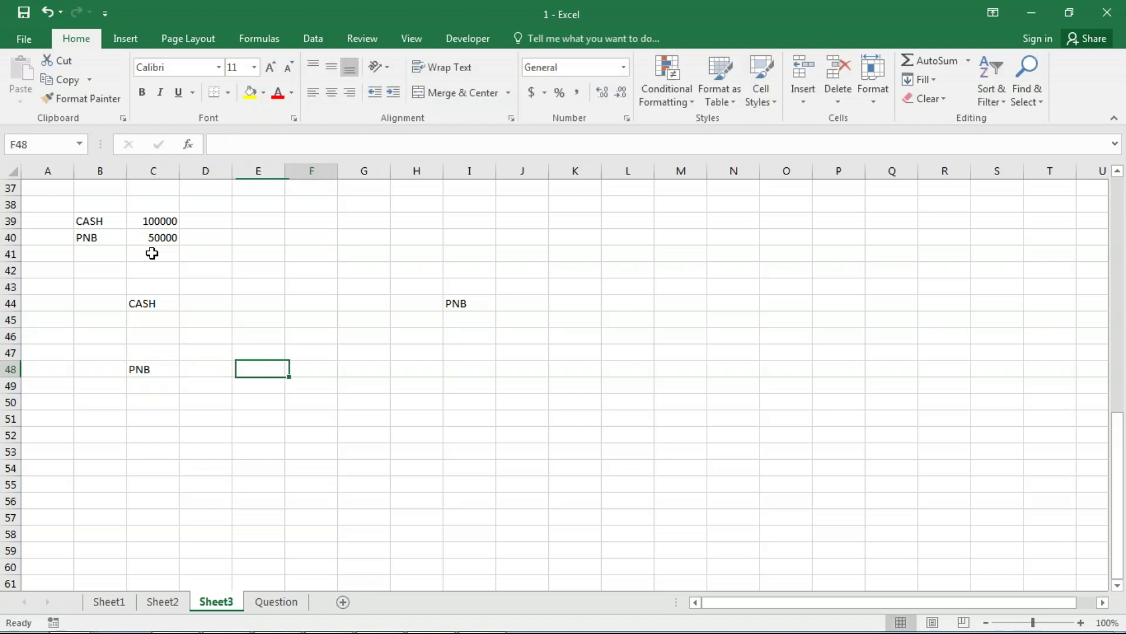
type("SBI")
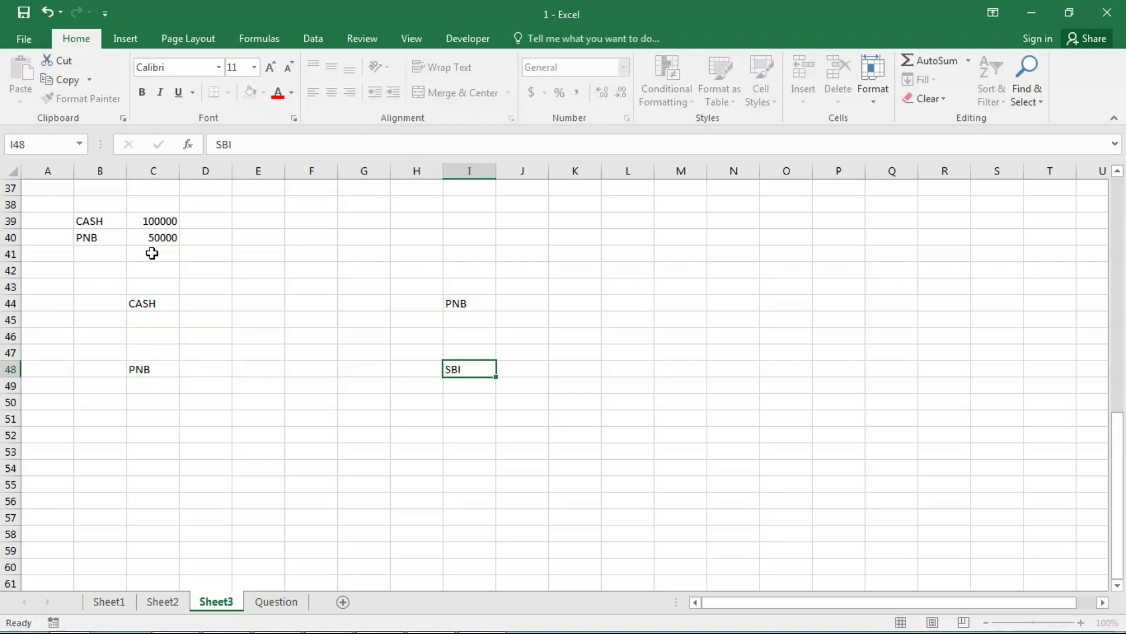
key("Return")
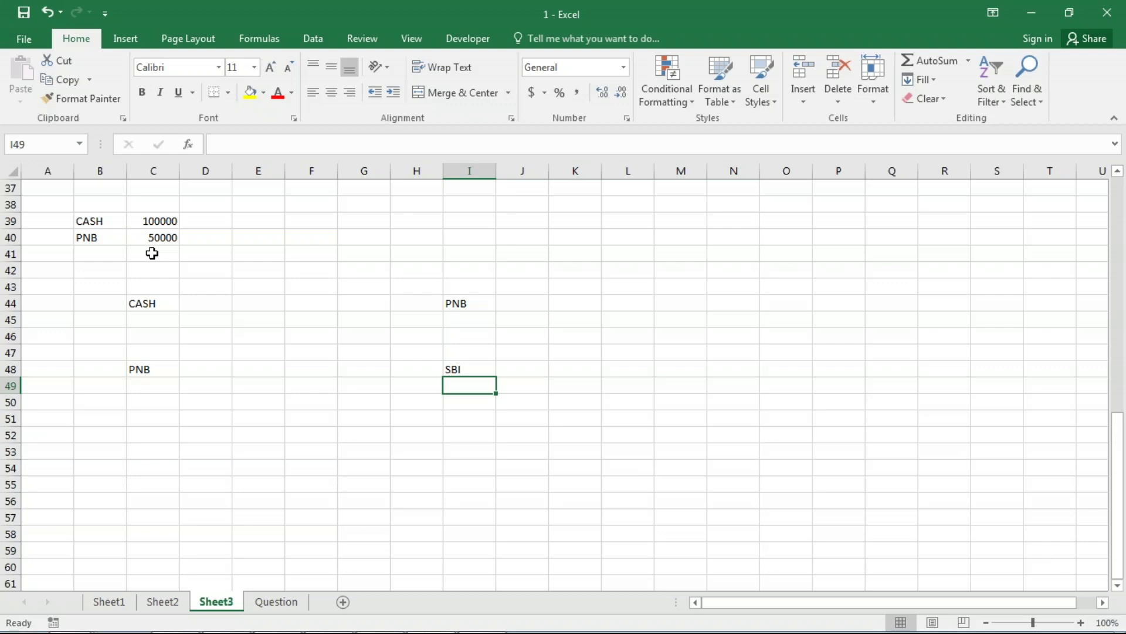
Step: Switch to Tally.ERP 9 and, in contra voucher No. 1, credit Cash 3,000 and debit PNB 3,000
key("alt+Tab")
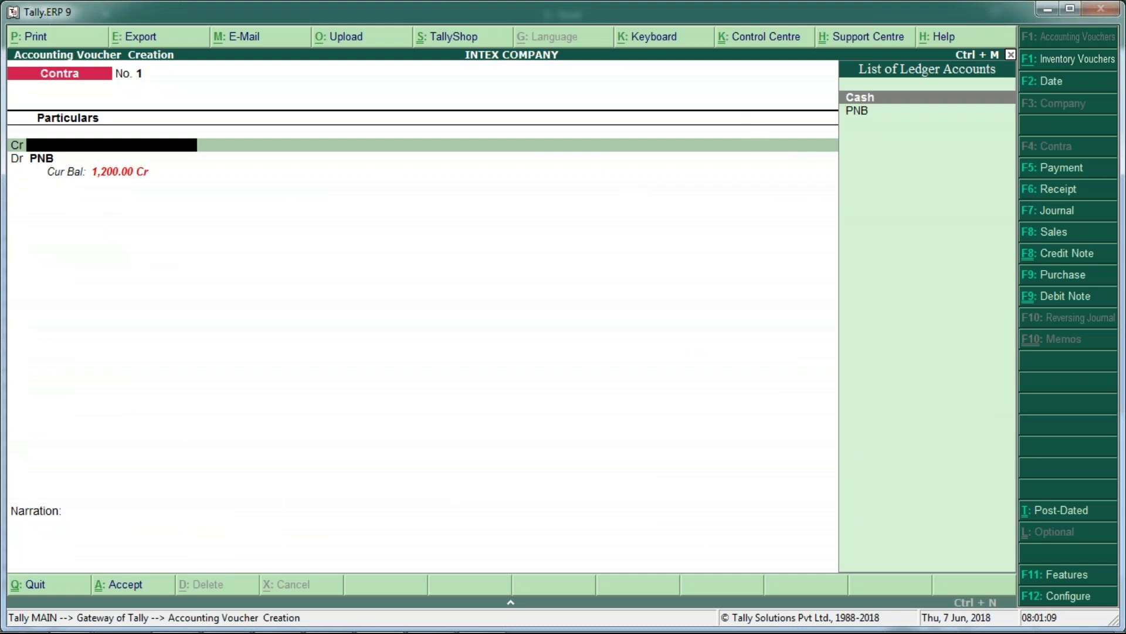
key("Return")
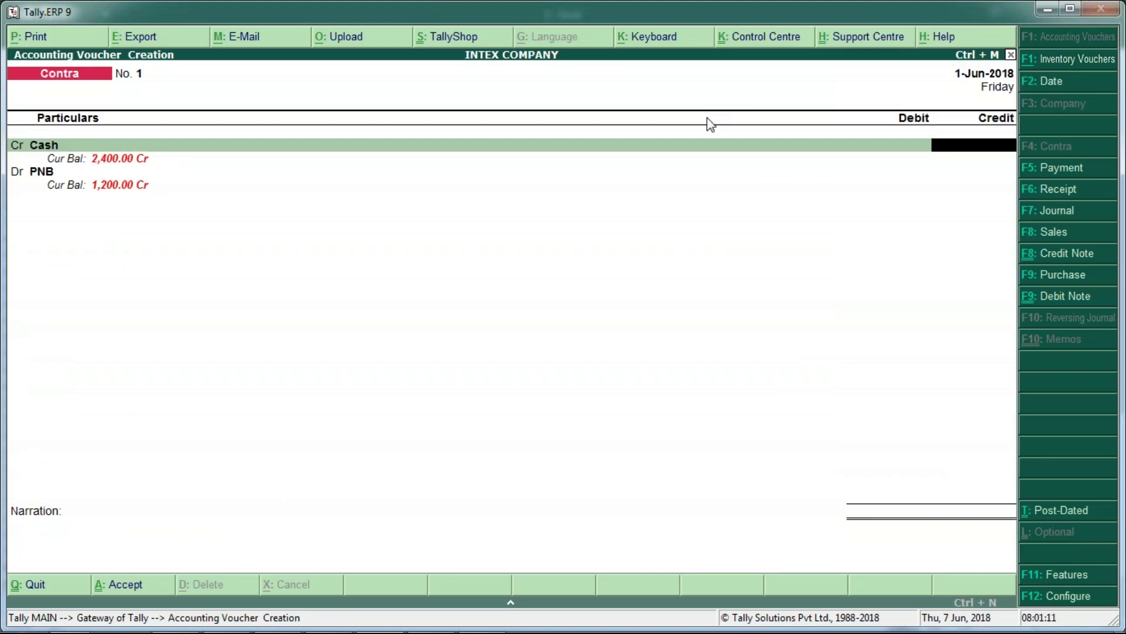
type("3000")
key("Return")
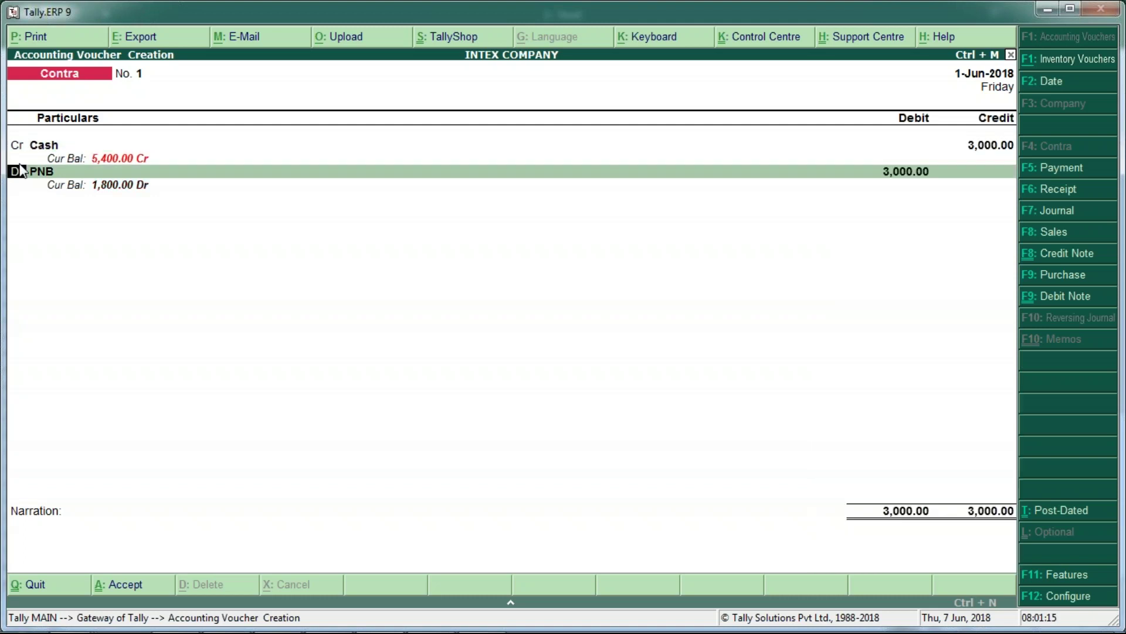
key("Return")
key("Return")
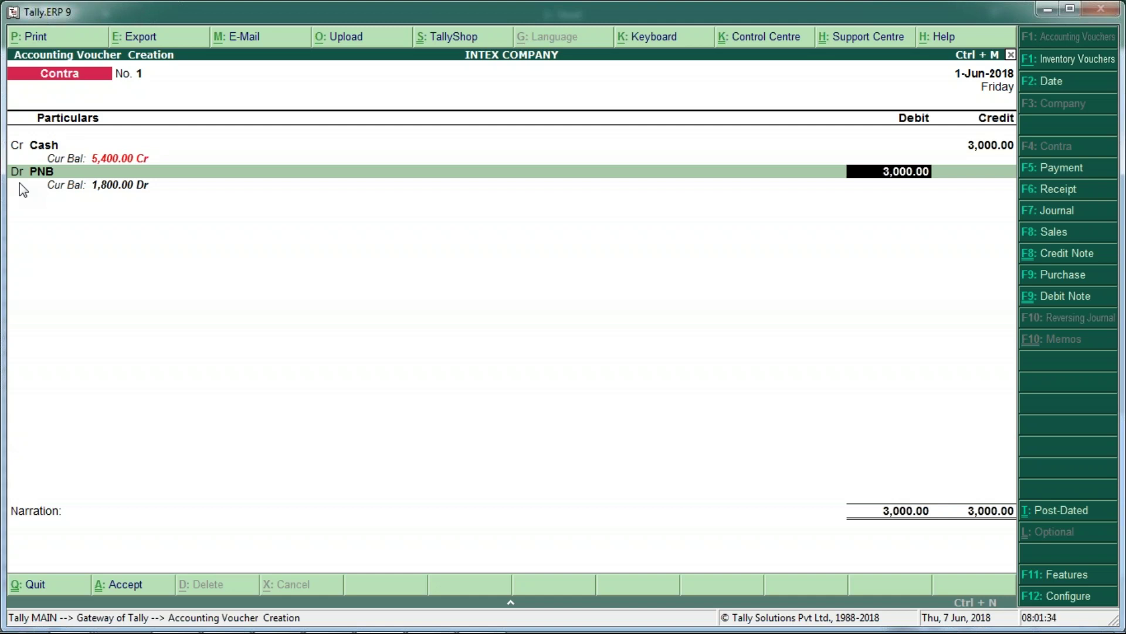
key("Return")
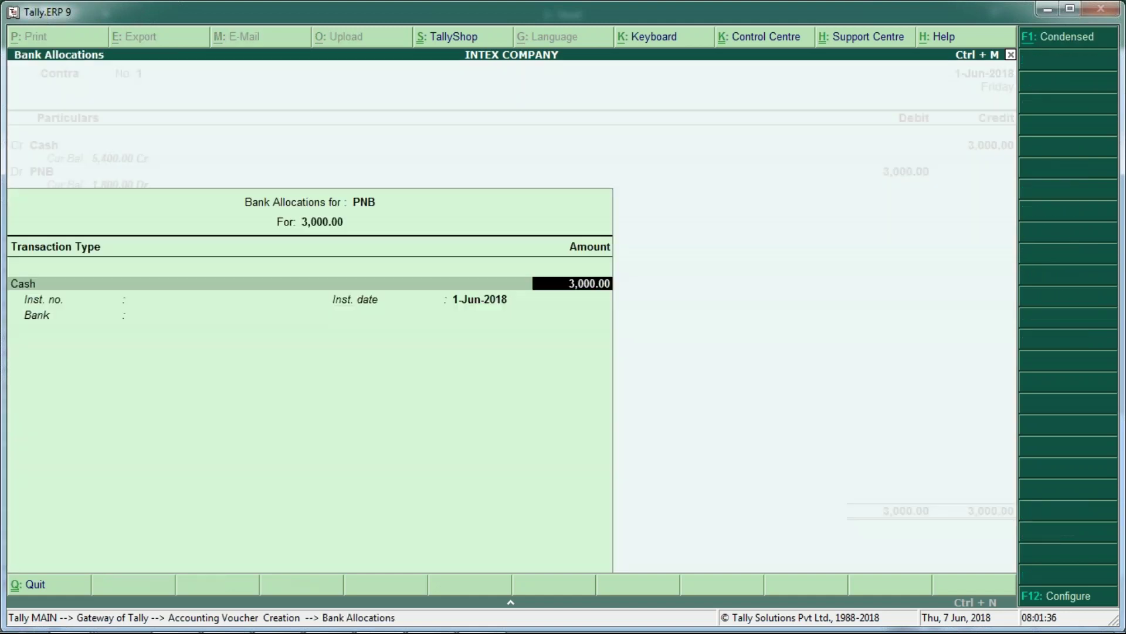
Step: Allocate PNB's 3,000 as a Cash transaction and move through its denomination list without entering counts
key("Return")
key("Up")
key("Down")
key("Down")
key("Down")
key("Down")
key("Down")
key("Down")
key("Down")
key("Down")
key("Down")
key("Down")
key("Down")
key("Return")
key("Return")
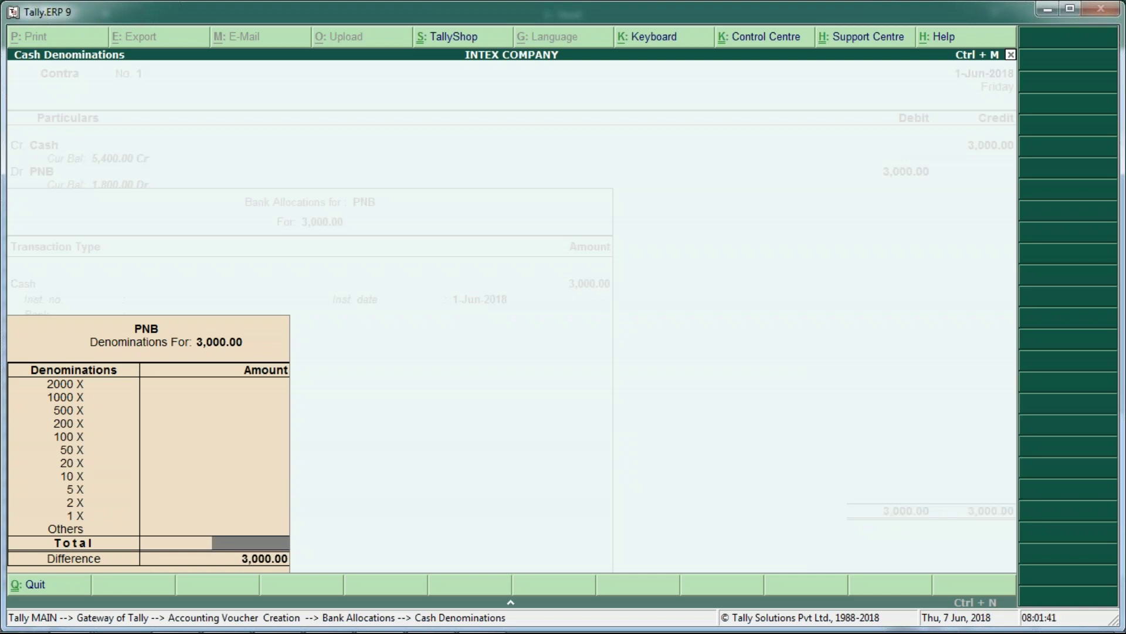
key("Up")
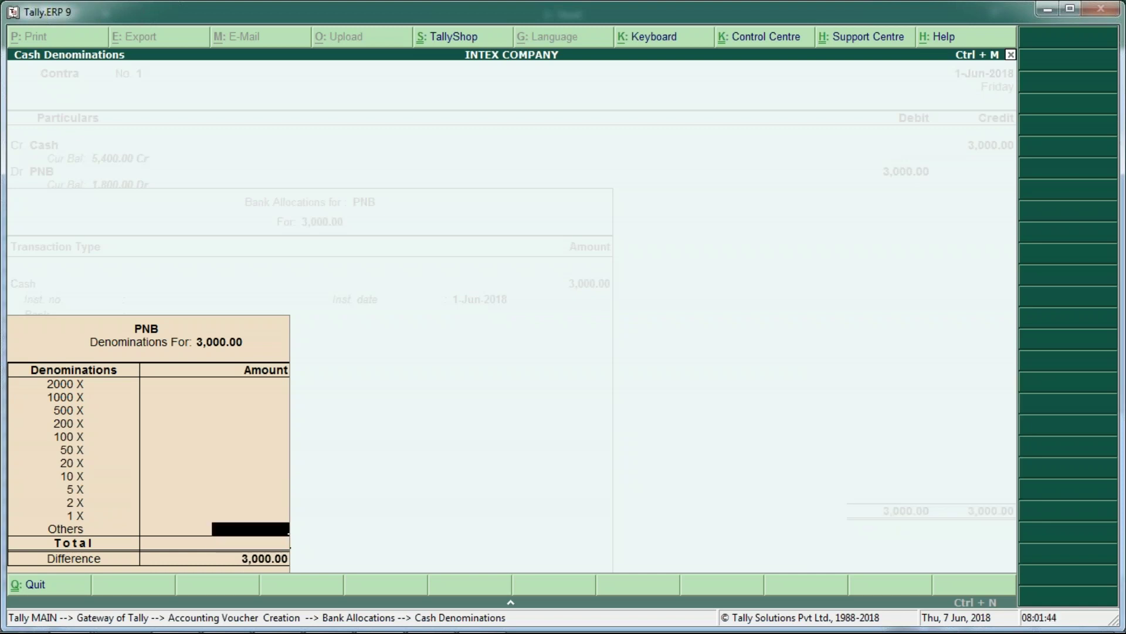
key("Up")
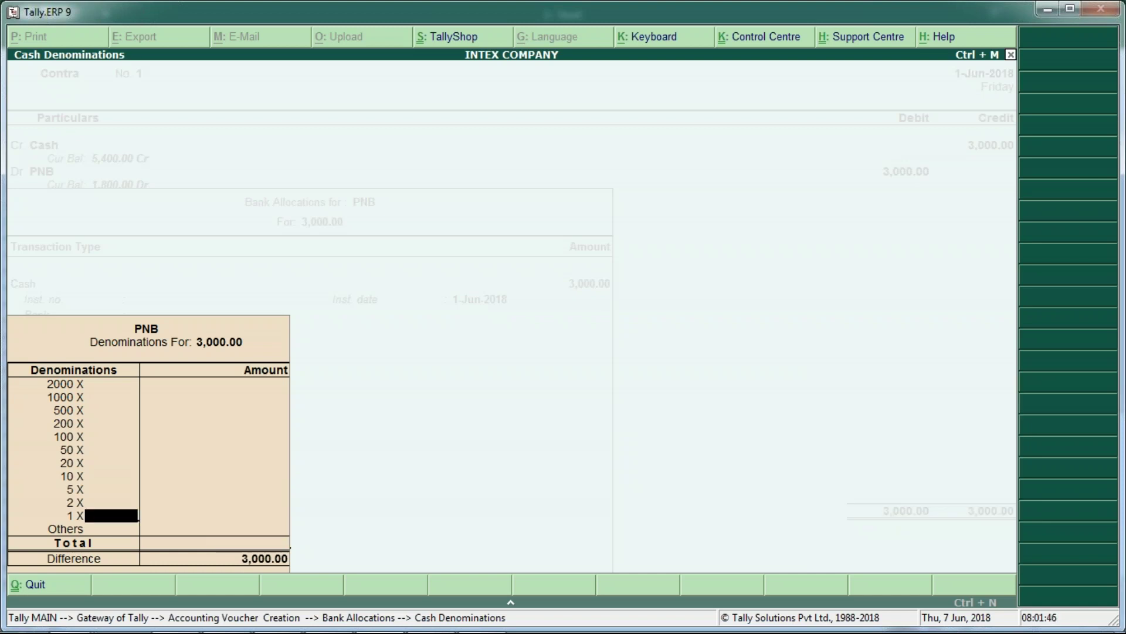
type("3")
key("Return")
key("Return")
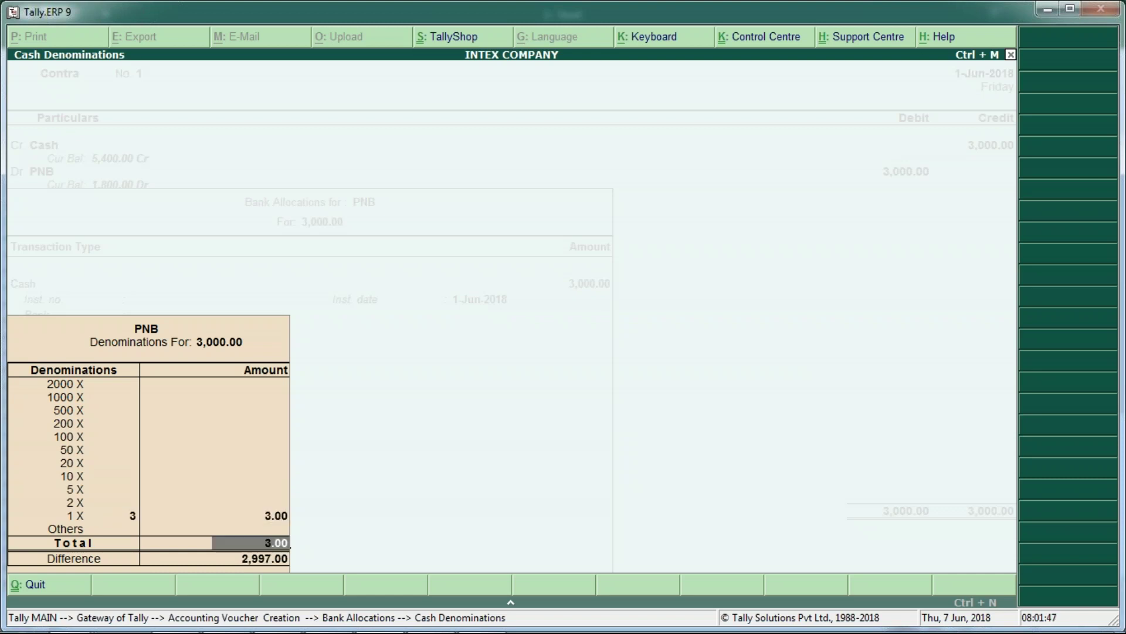
key("Up")
key("Up")
type("0")
Step: Enter a count of 3 for the 1000 denomination and save the contra voucher
key("Up")
key("Up")
key("Up")
key("Up")
key("Up")
key("Up")
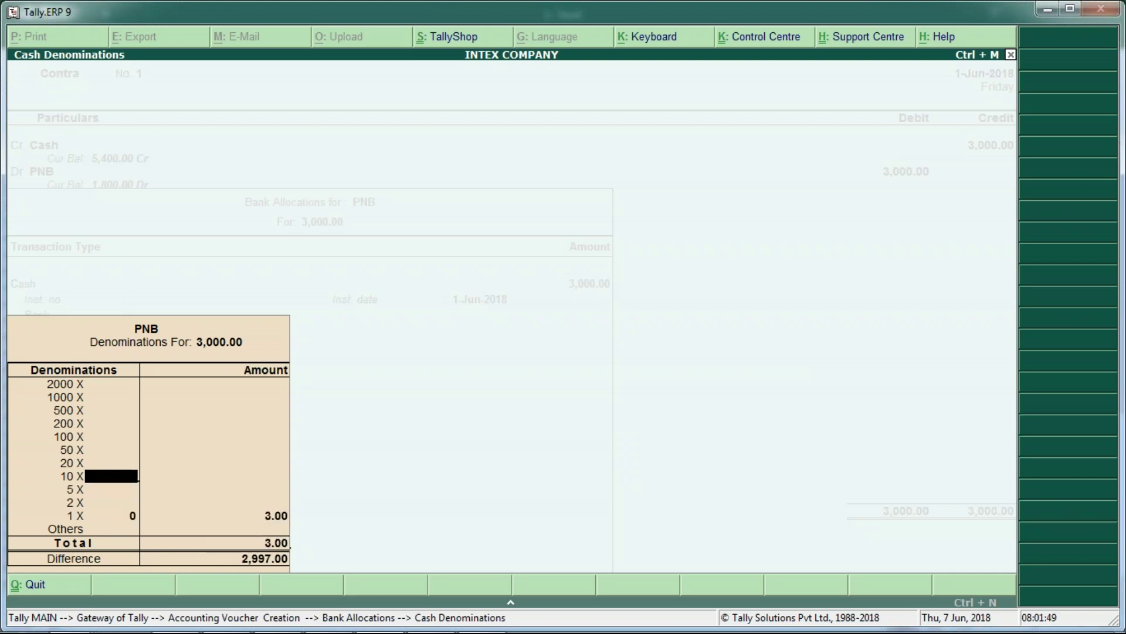
key("Up")
key("Up")
key("Up")
type("3")
key("Return")
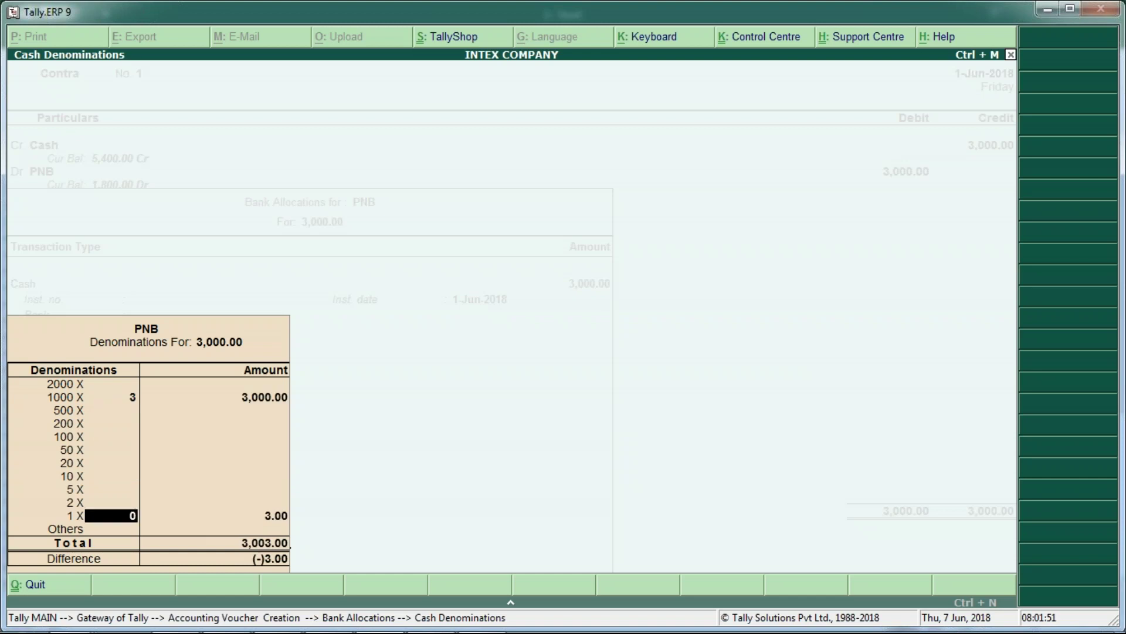
key("Return")
key("Return")
key("Return")
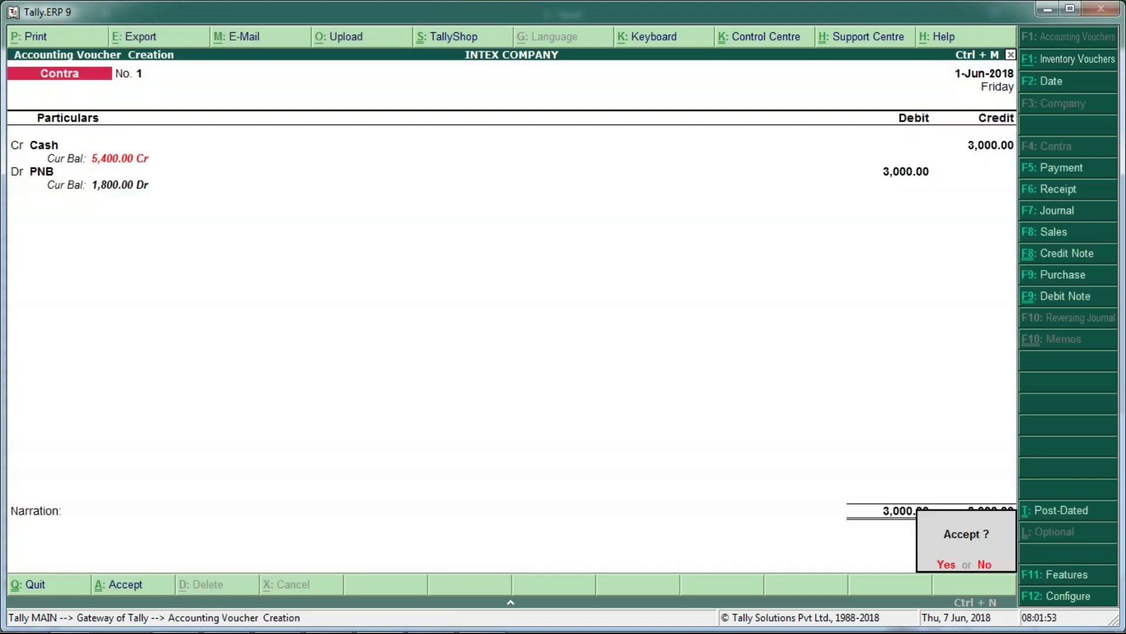
key("Return")
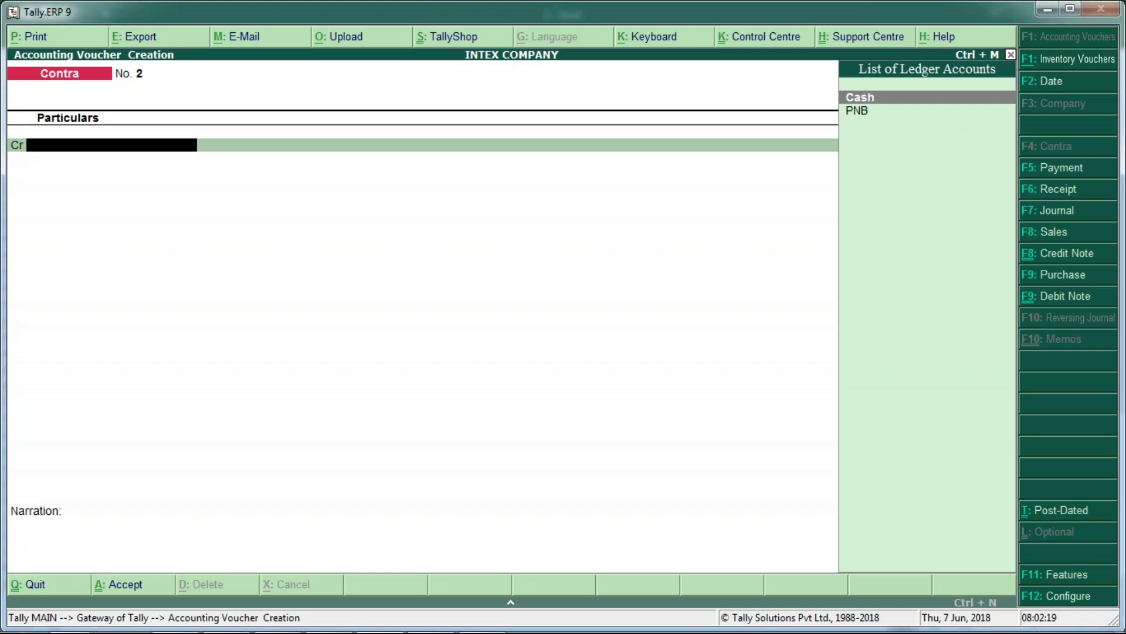
Step: Switch to Windows Photo Viewer and examine the handwritten Punjab Nation Bank book and cash book pages
key("alt+Tab")
key("alt+Tab")
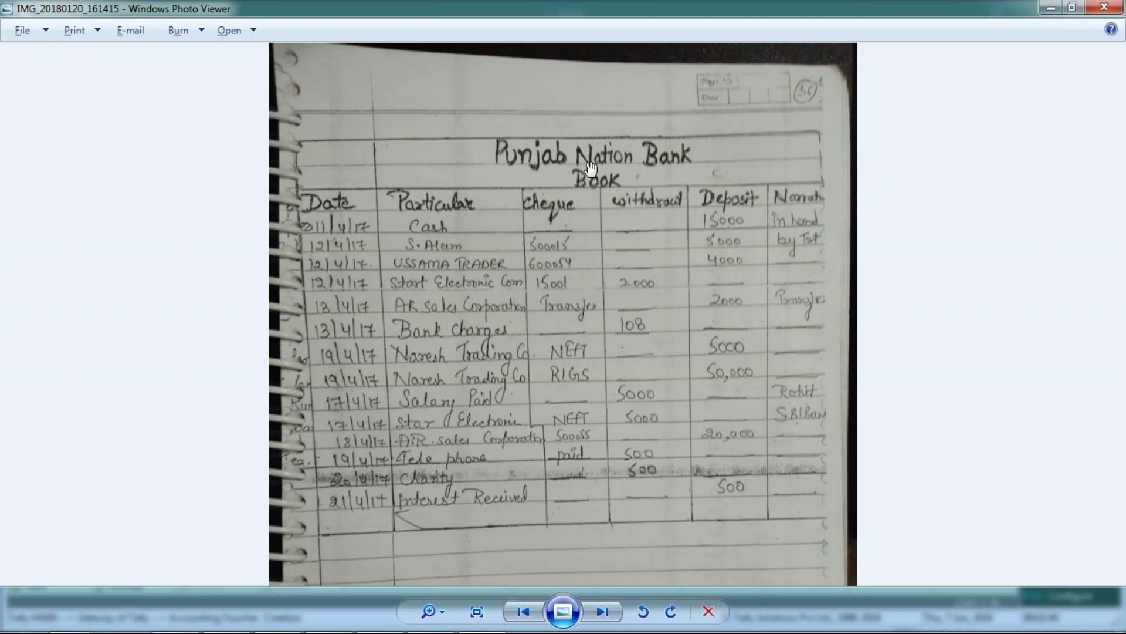
key("Left")
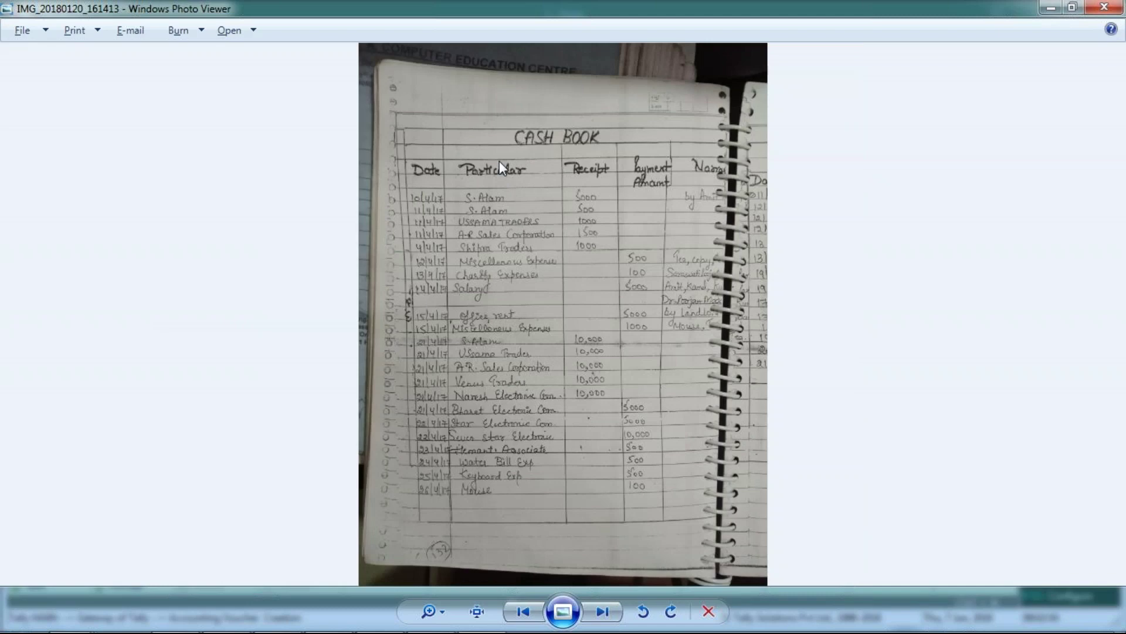
Step: Switch to Tally.ERP 9 and review the single entry mode and negative cash balance warning options in the contra voucher configuration, accepting it as is
key("alt+Tab")
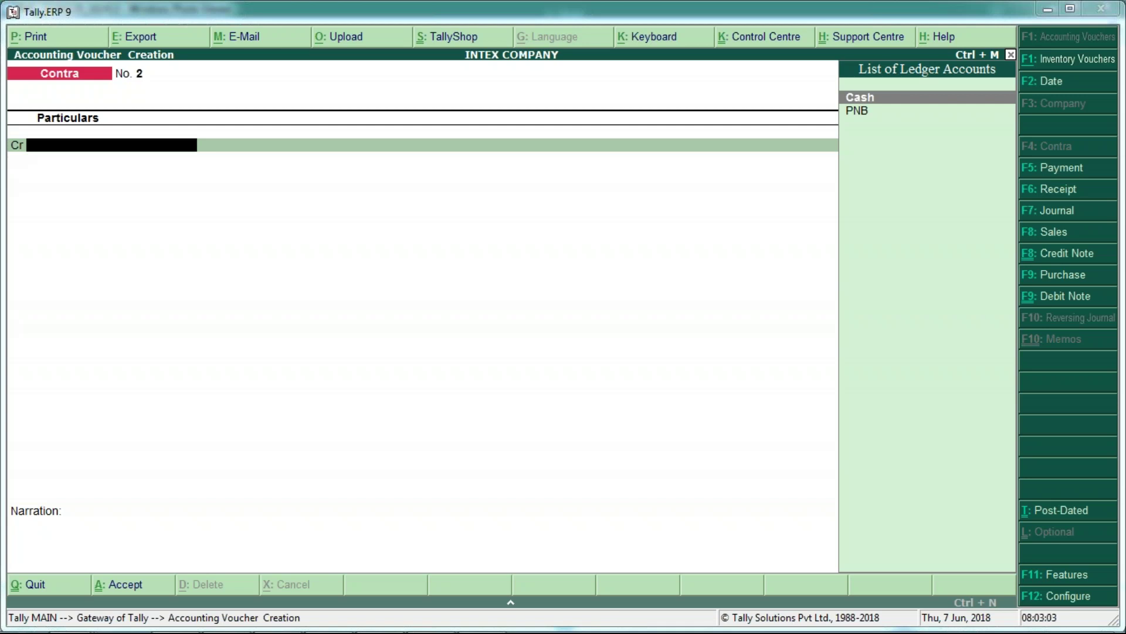
mouse_move(1053, 621)
left_click(1067, 596)
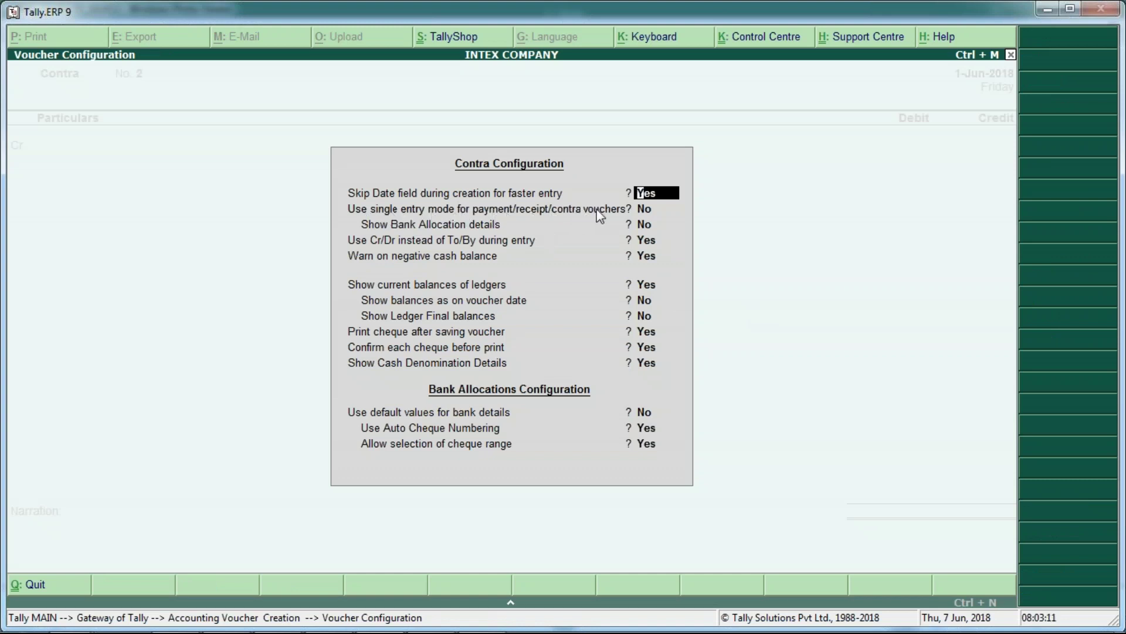
left_click(642, 212)
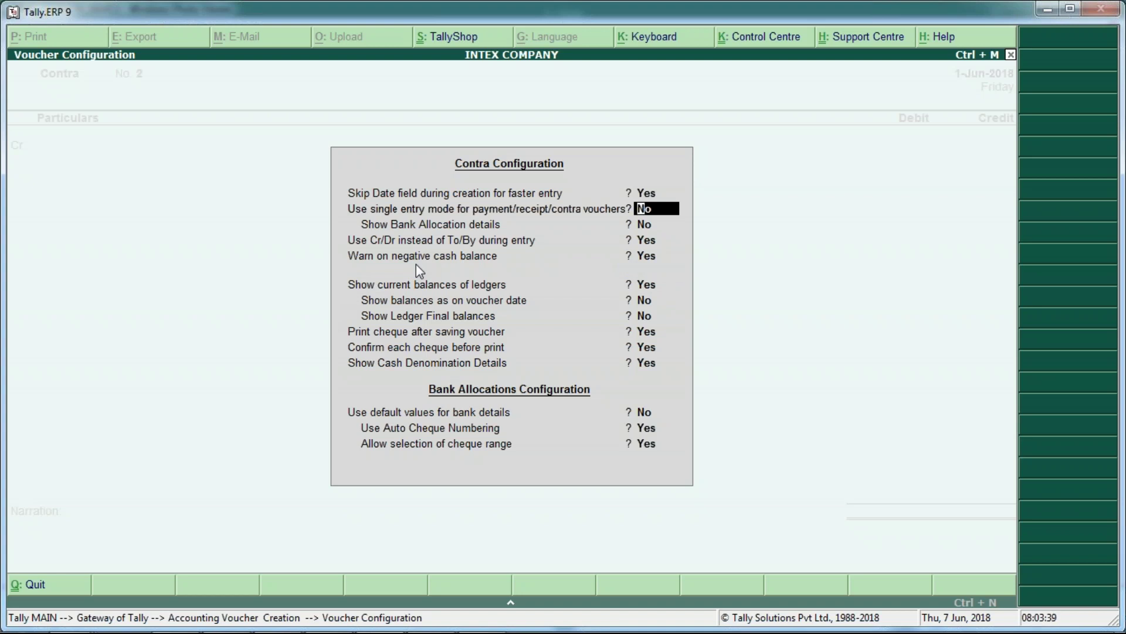
left_click(641, 260)
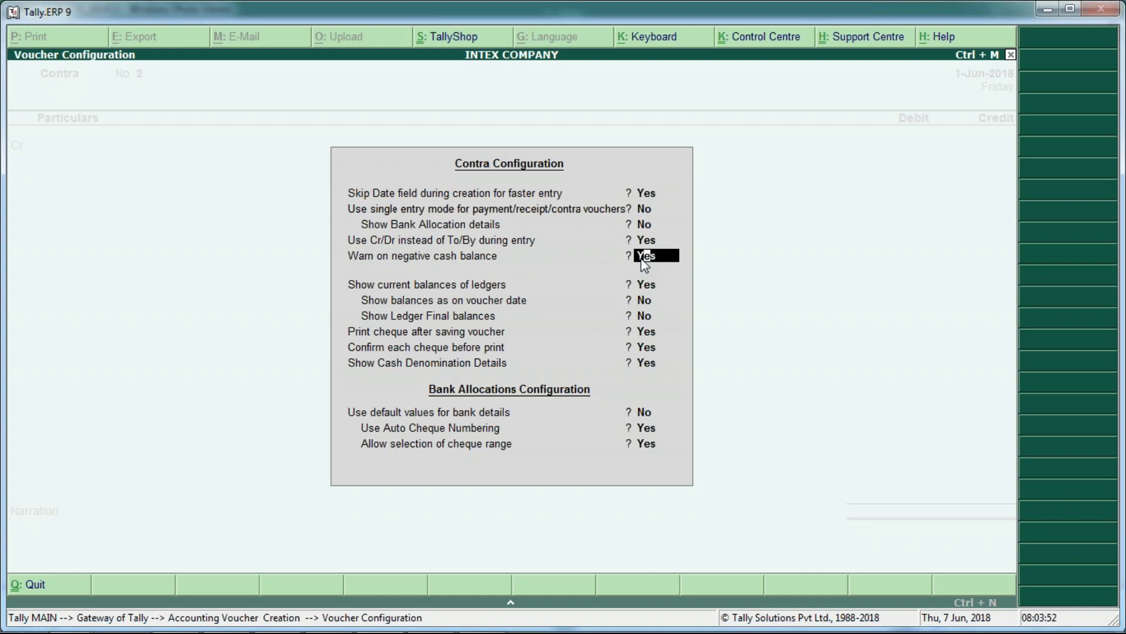
key("ctrl+a")
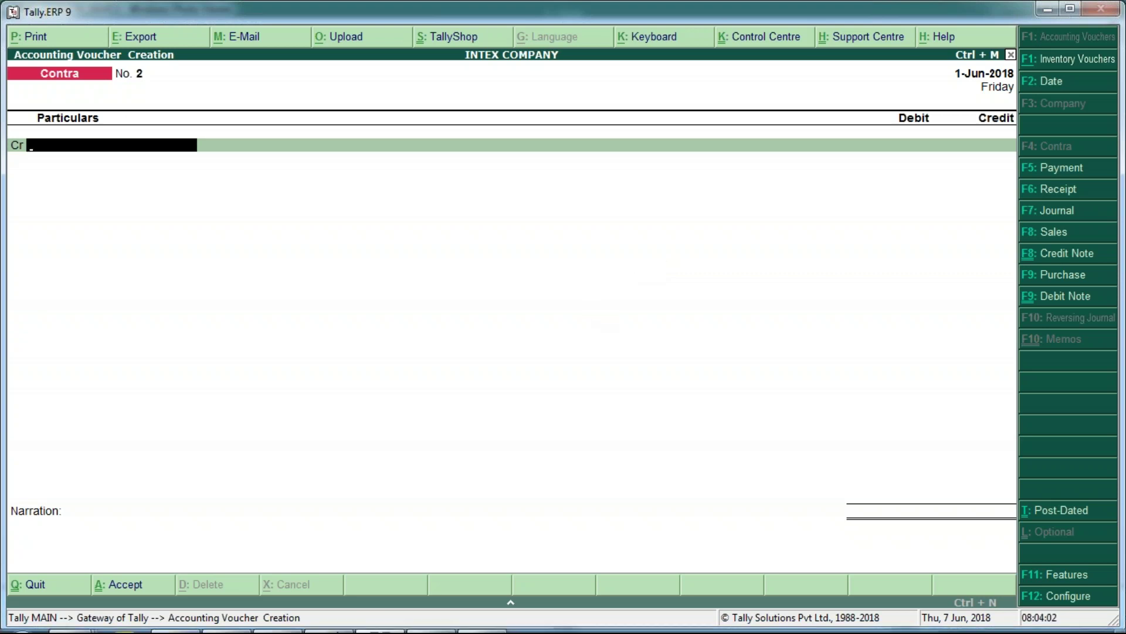
mouse_move(286, 627)
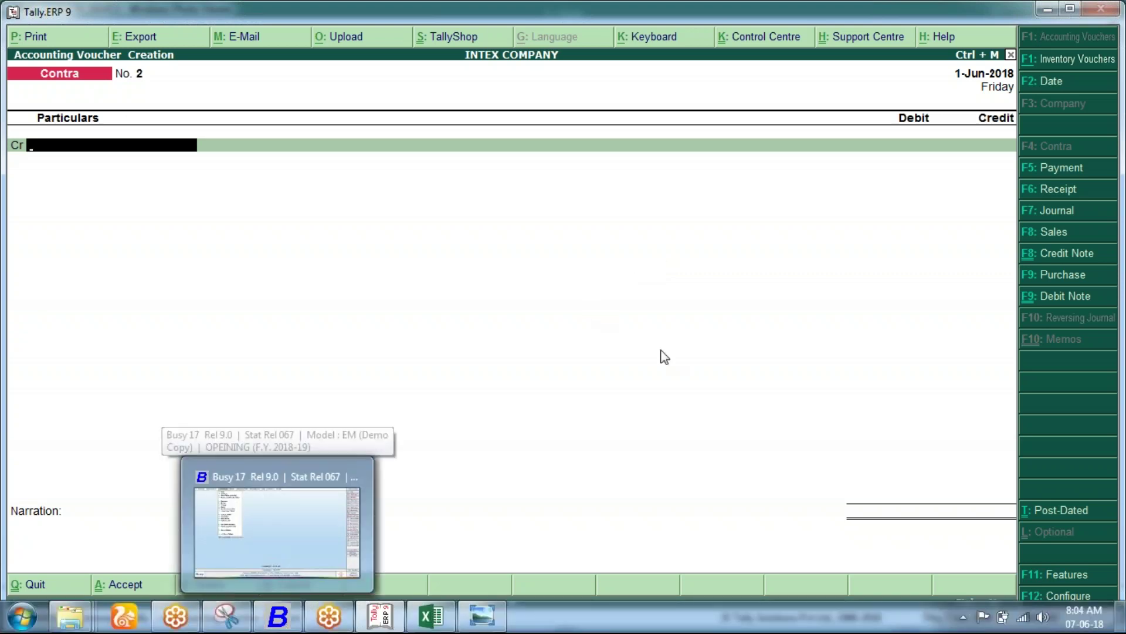